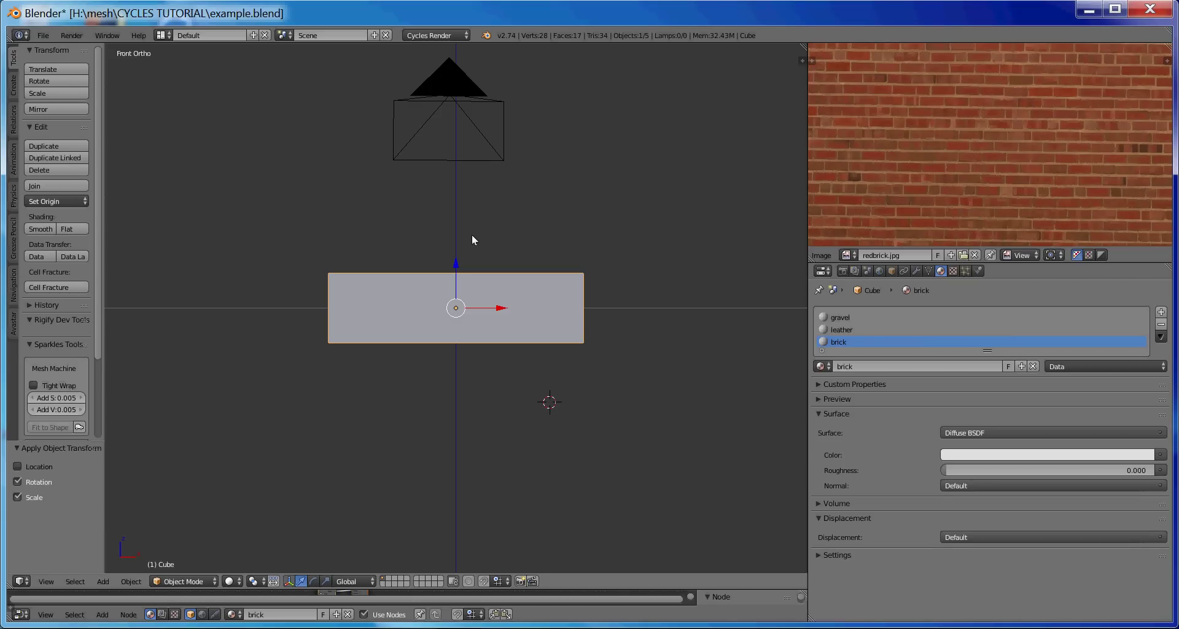
Move the whole cube object up about 0.35 units along the global Z axis.
scroll(473, 239, "up", 1)
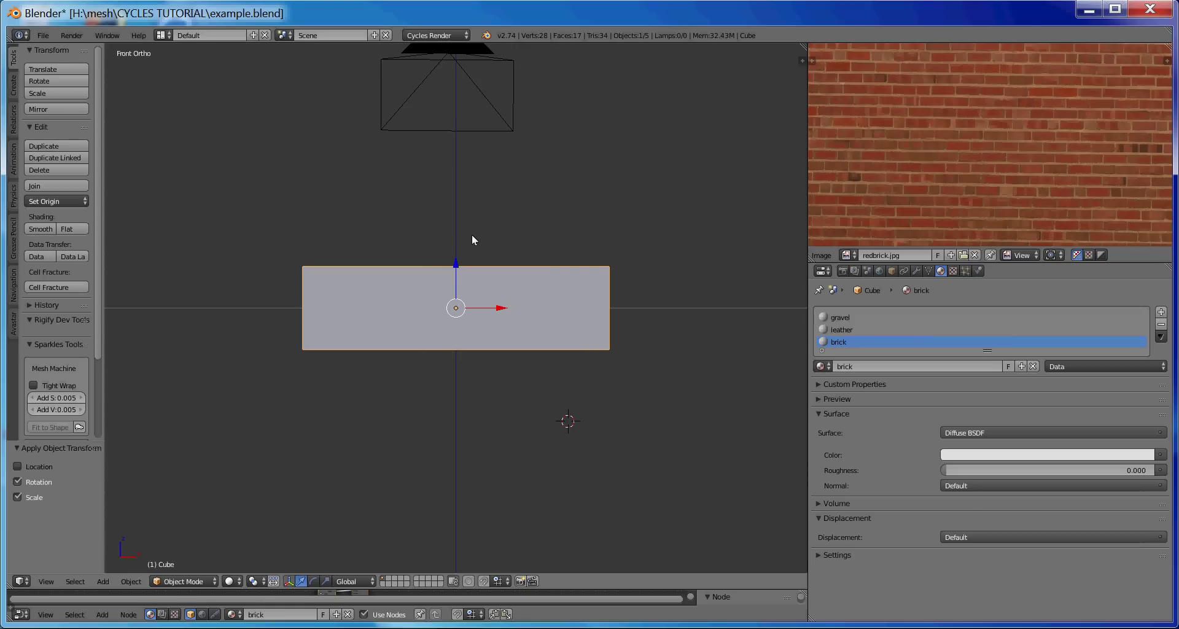
scroll(473, 239, "down", 1)
key("Tab")
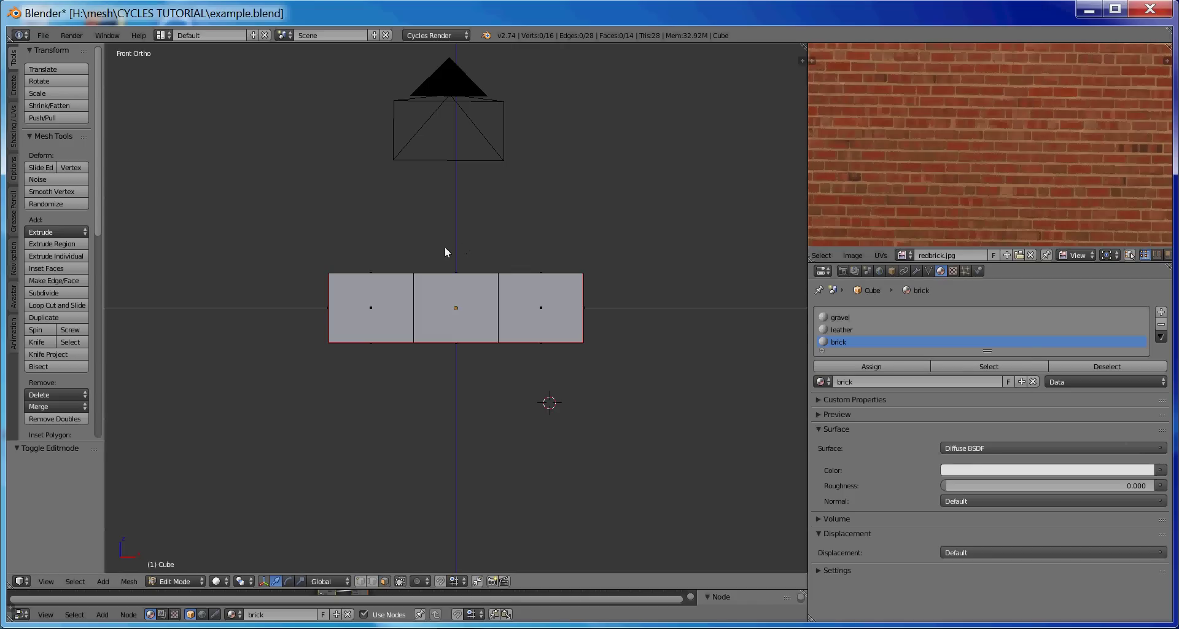
middle_click_drag(432, 225, 374, 209)
key("ctrl+z")
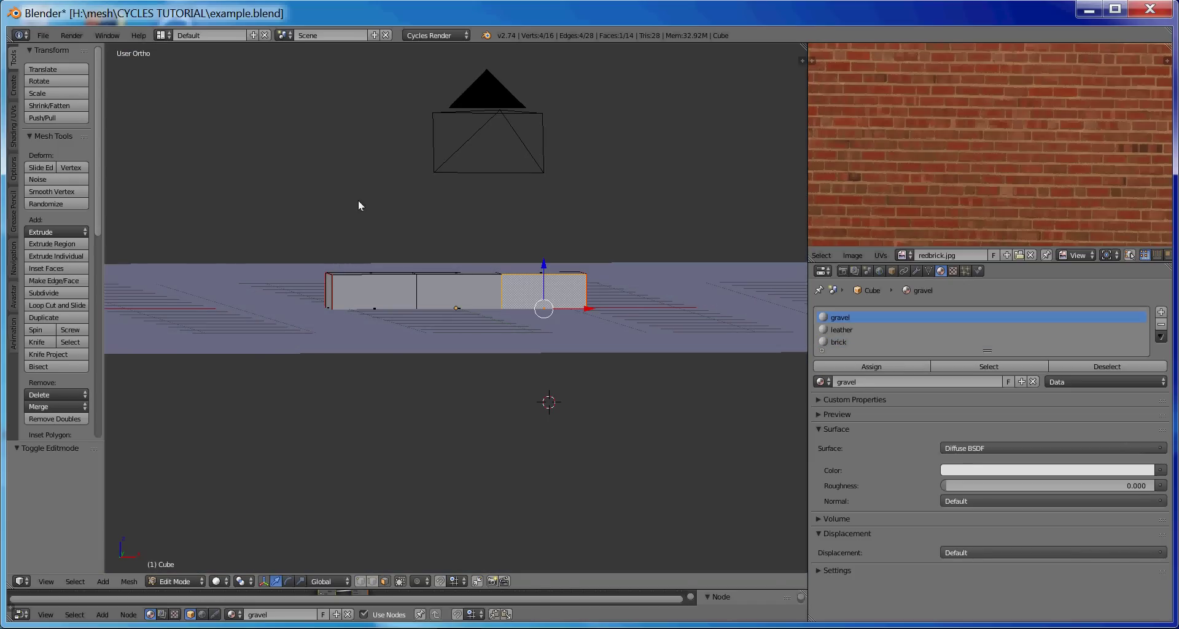
key("Tab")
key("g")
key("z")
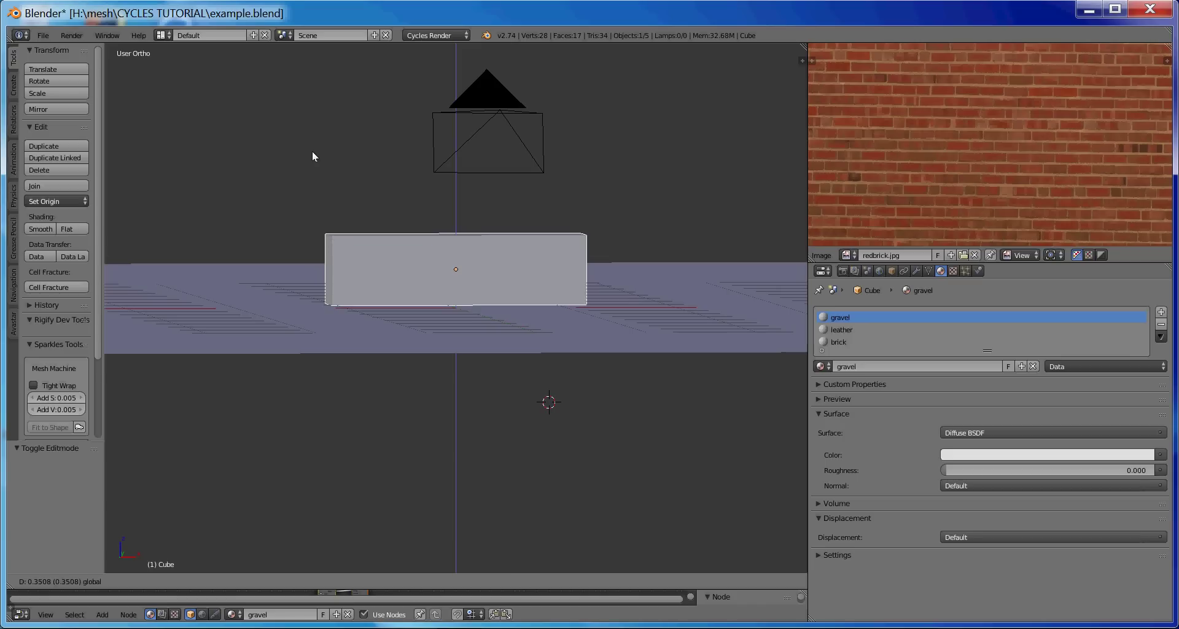
left_click(312, 153)
Select all of the mesh's faces, unlink redbrick.jpg from the UV editor, and make that editor taller.
key("Tab")
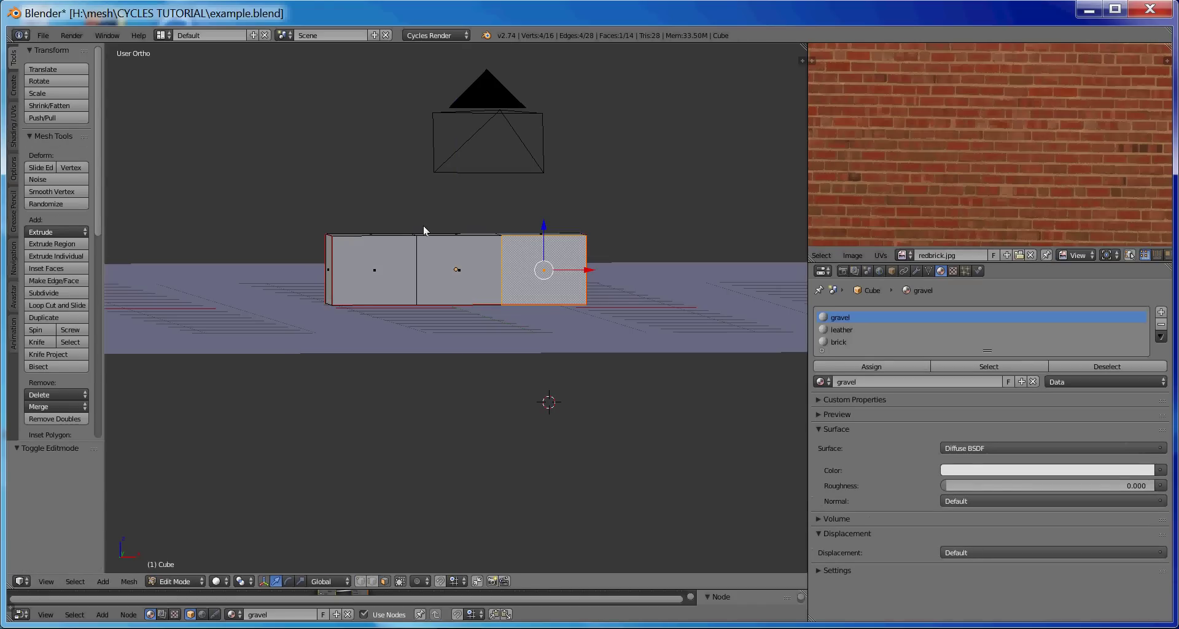
key("a")
key("a")
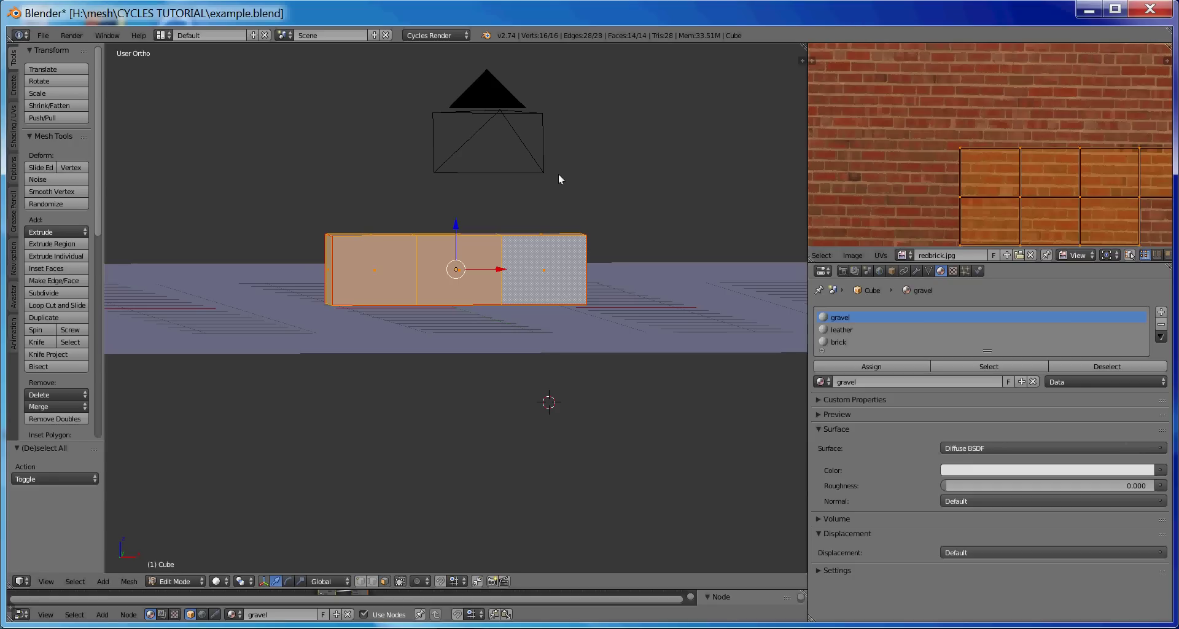
left_click(1030, 255)
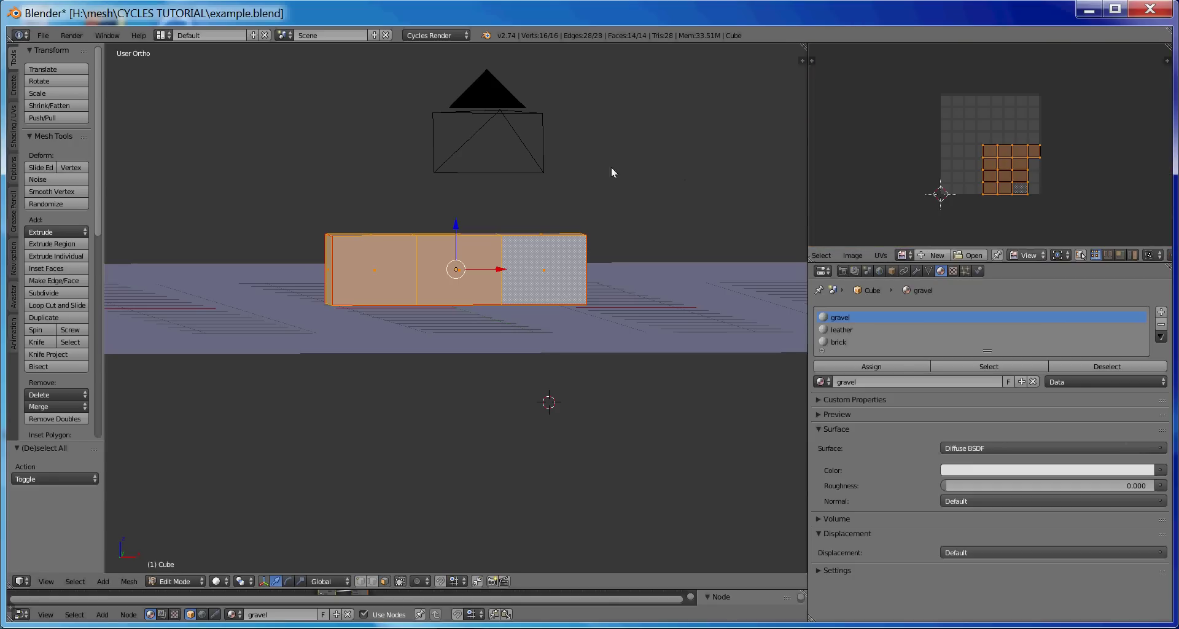
left_click_drag(887, 263, 863, 398)
Unwrap all selected faces with Smart UV Project, using angle limit 66 and island margin 0.
key("u")
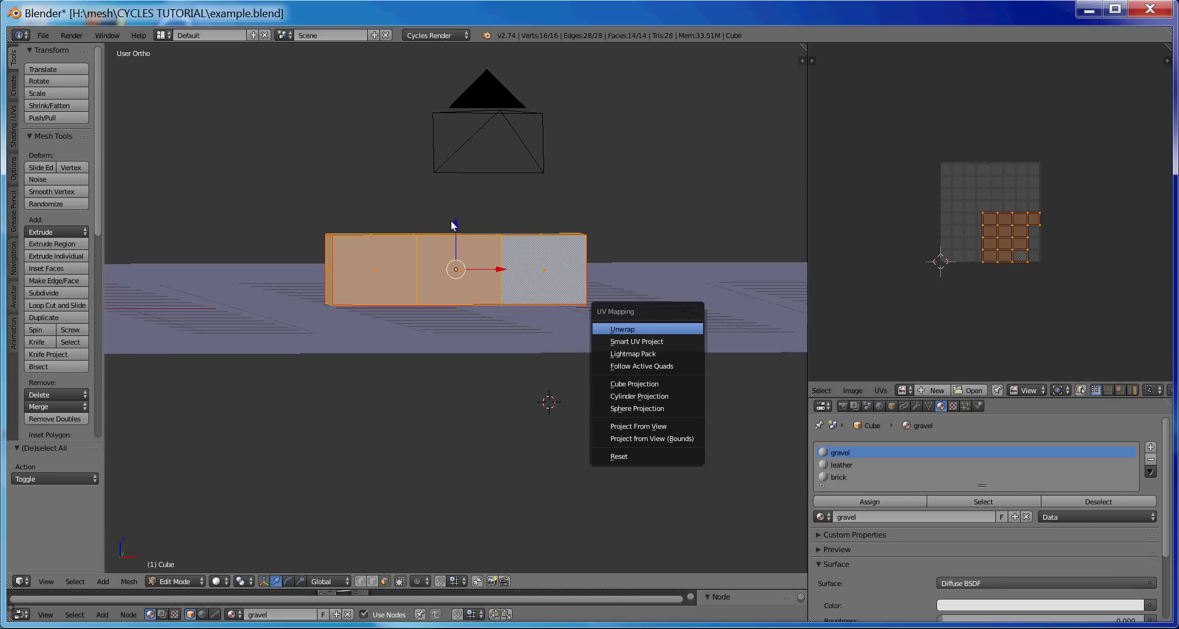
key("Down")
key("Return")
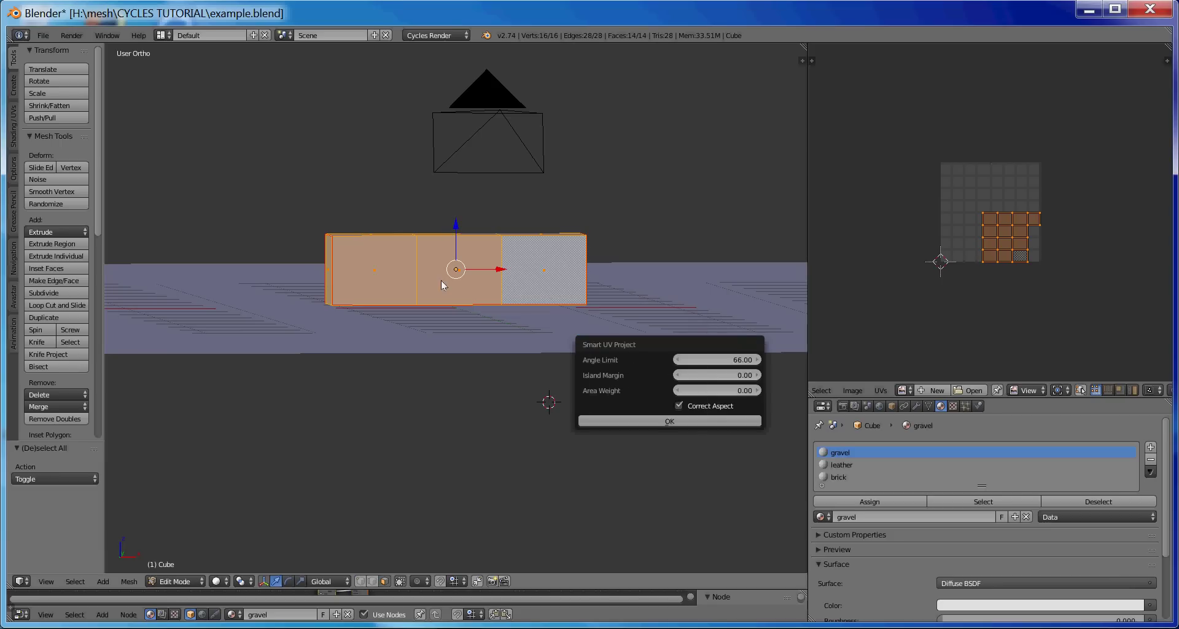
key("Return")
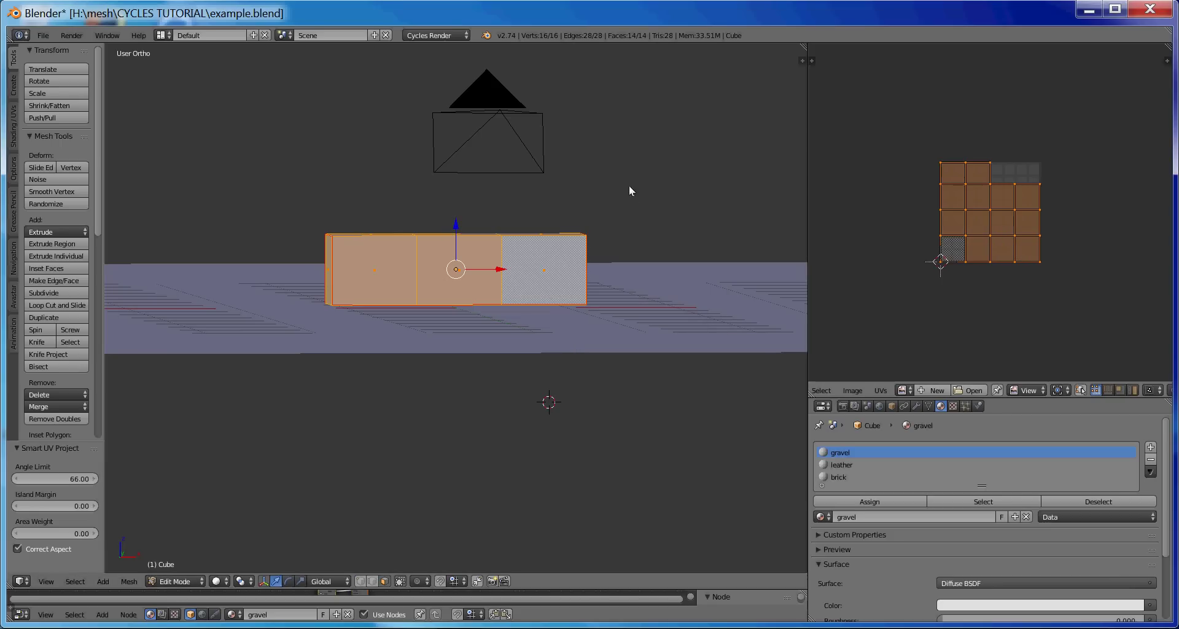
Rename the mesh's UV map to cubeuv in the object data properties.
mouse_move(437, 169)
middle_mouse_down()
mouse_move(420, 190)
mouse_move(401, 184)
mouse_move(442, 182)
mouse_move(437, 168)
mouse_move(430, 175)
middle_mouse_up()
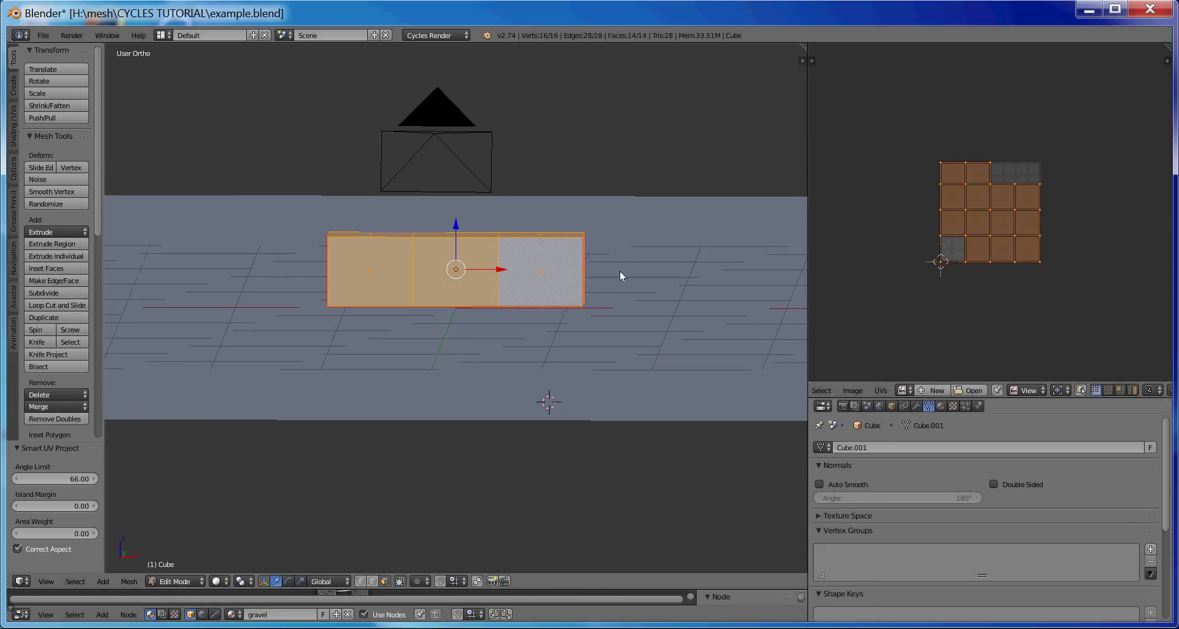
scroll(970, 529, "down", 7)
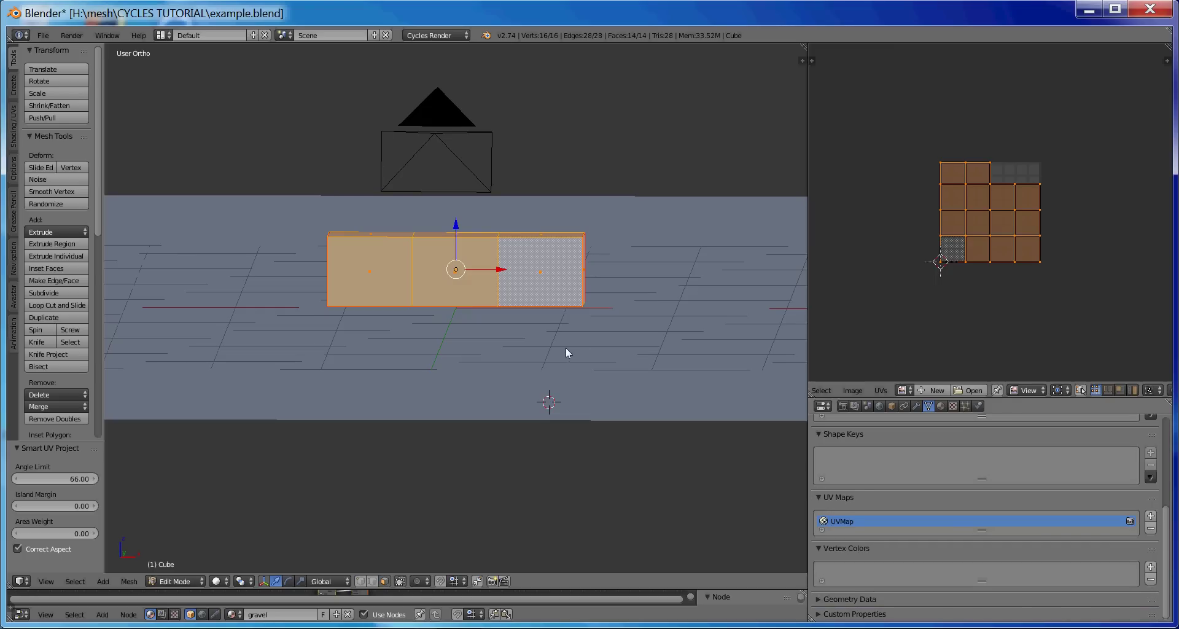
double_click(843, 521)
type("cubeuv")
Create a blank 1024 × 1024 px image named cubeuv without alpha for the unwrapped faces.
scroll(983, 258, "up", 2)
left_click(853, 390)
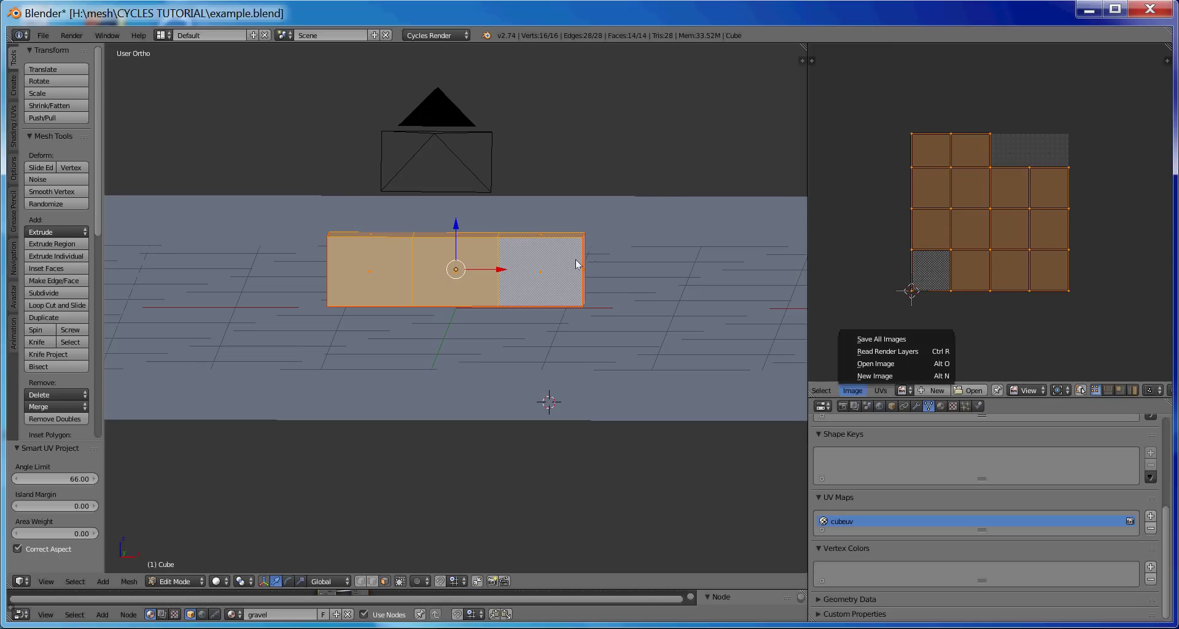
left_click(871, 376)
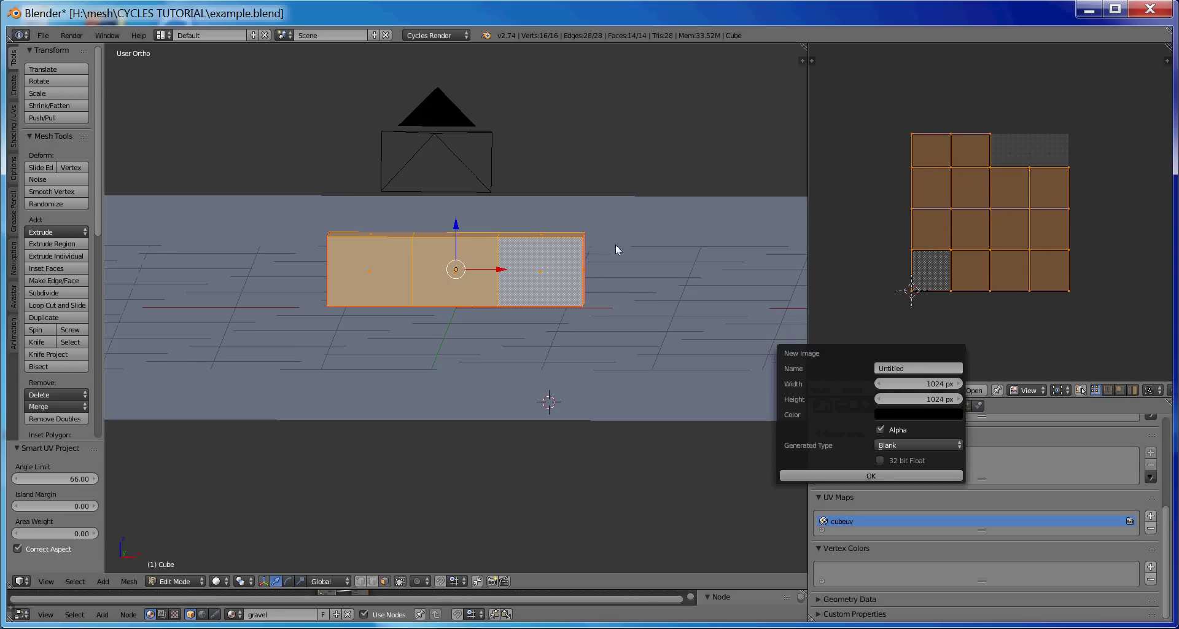
type("cubeuv")
key("Return")
left_click(881, 430)
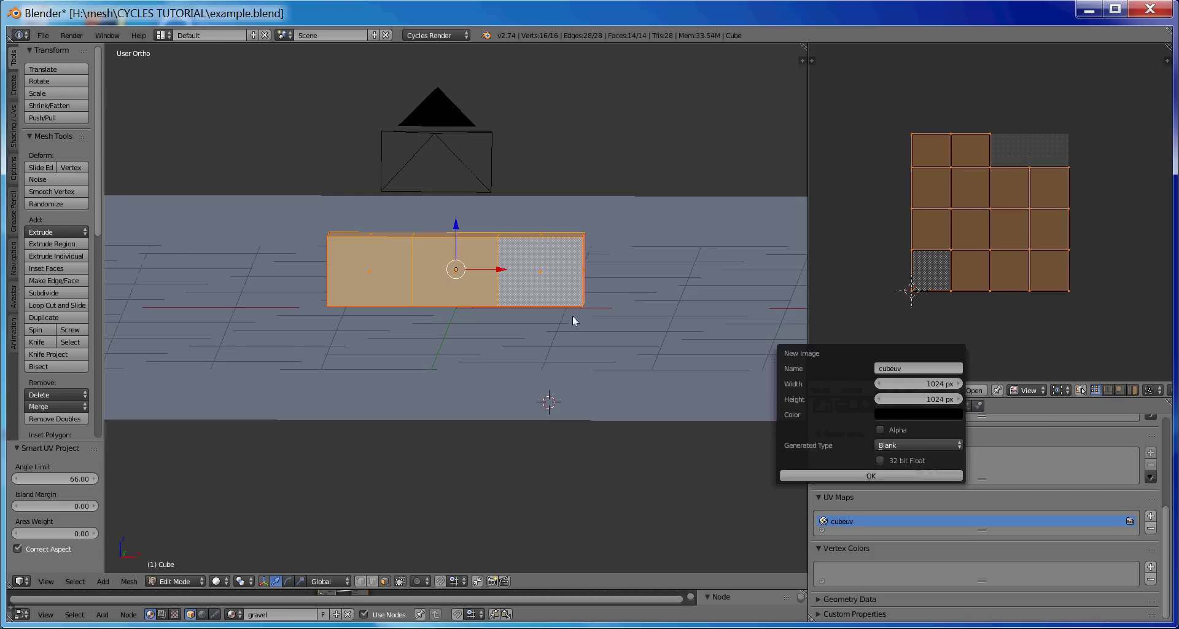
left_click(863, 475)
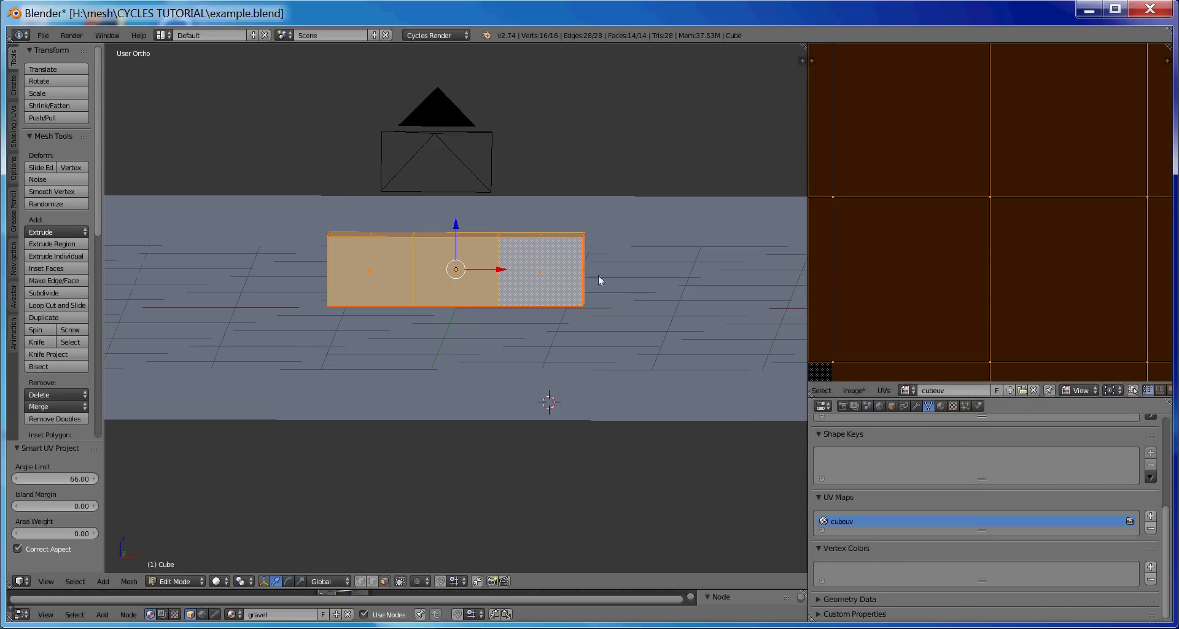
scroll(950, 313, "down", 5)
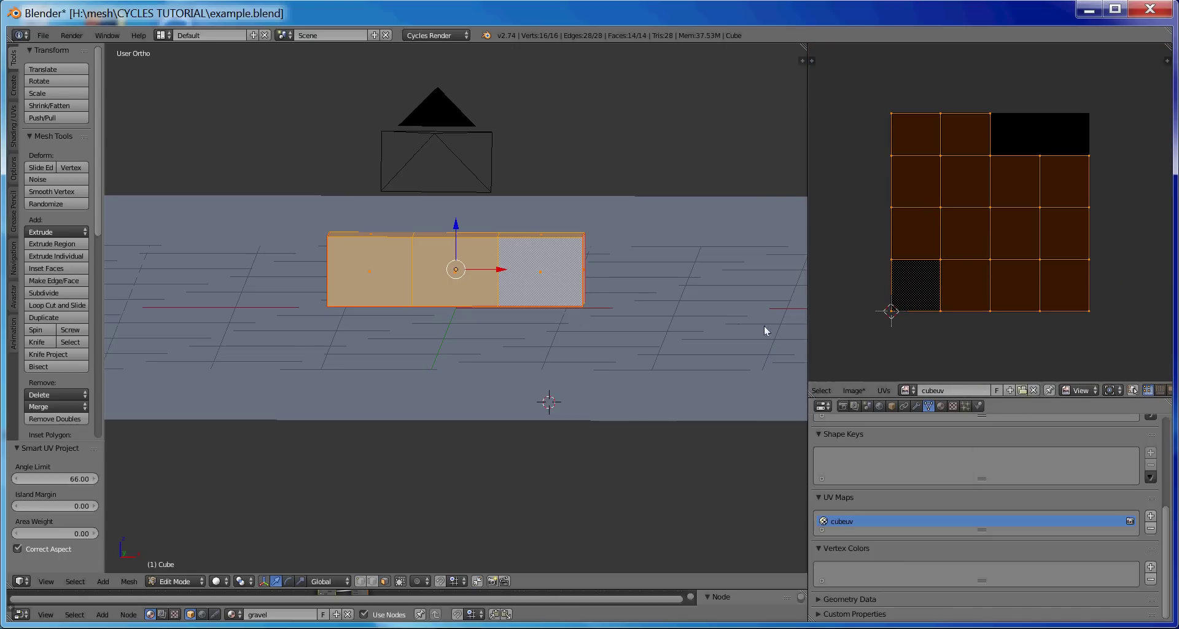
Clear the face selection and select only the faces assigned to the gravel material.
left_click_drag(1166, 514, 1171, 424)
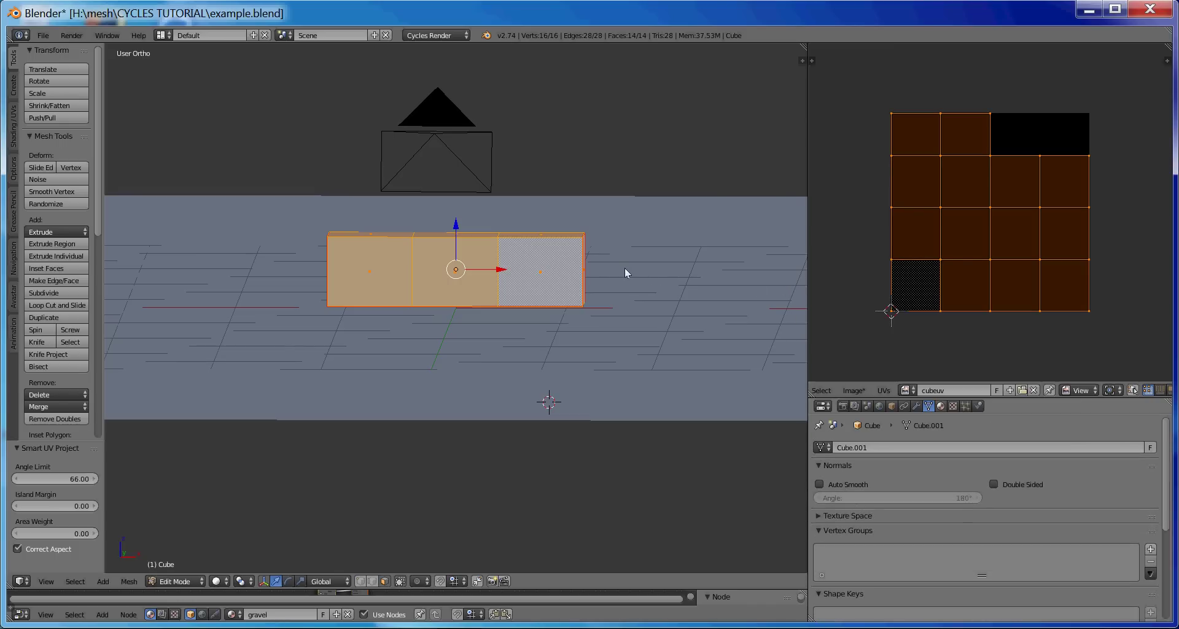
left_click(941, 406)
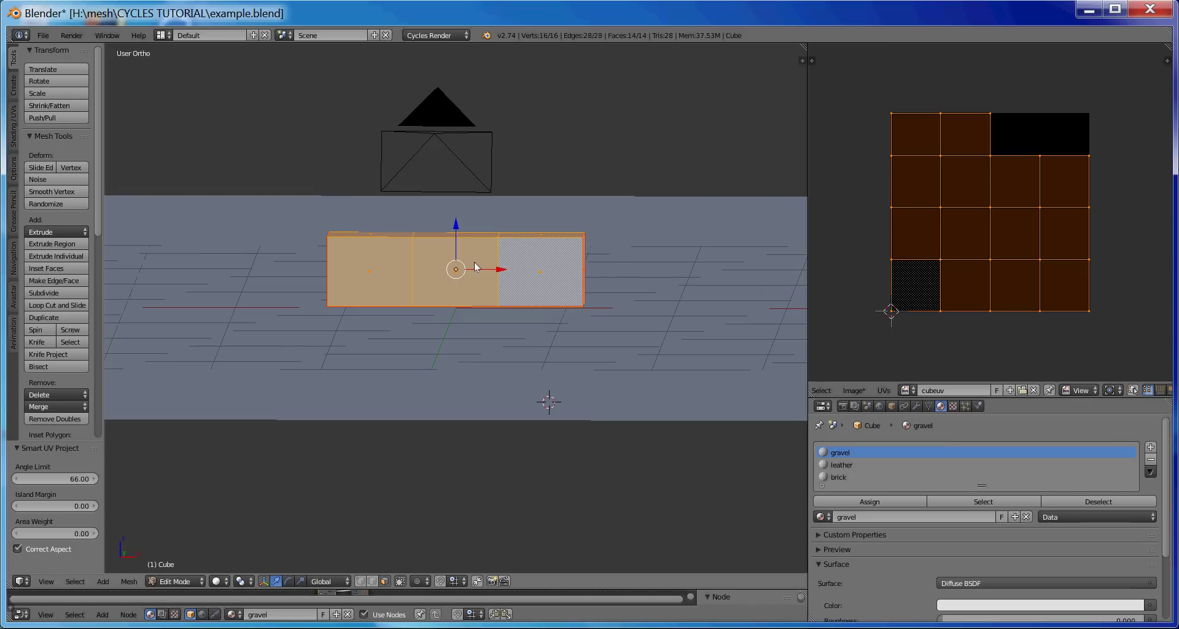
key("a")
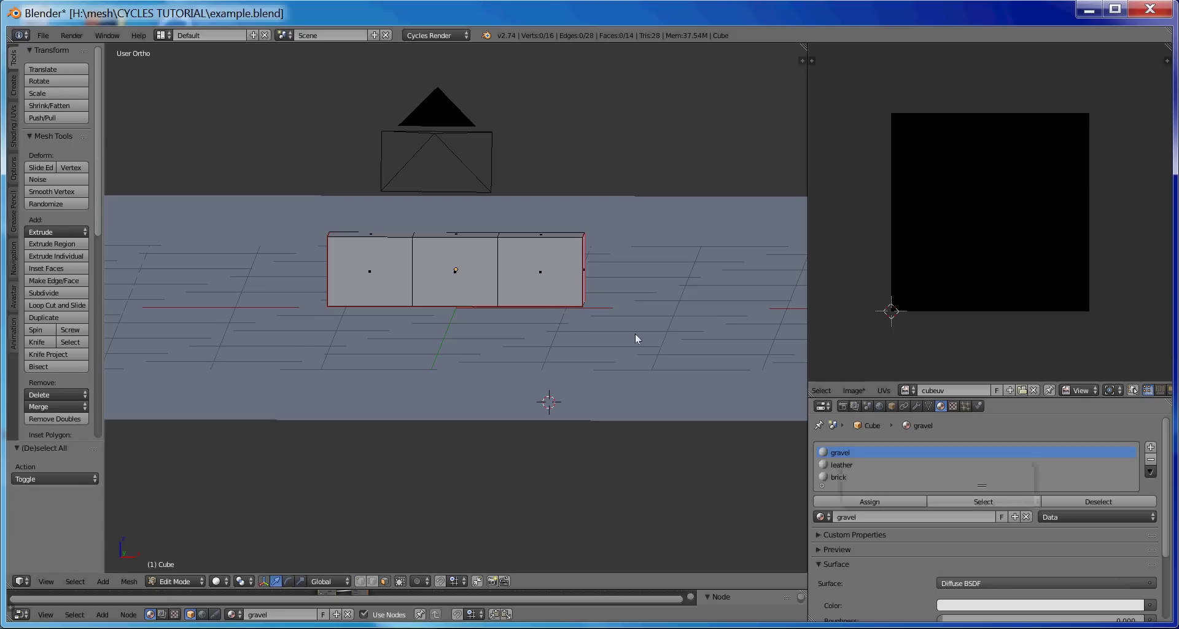
left_click(983, 502)
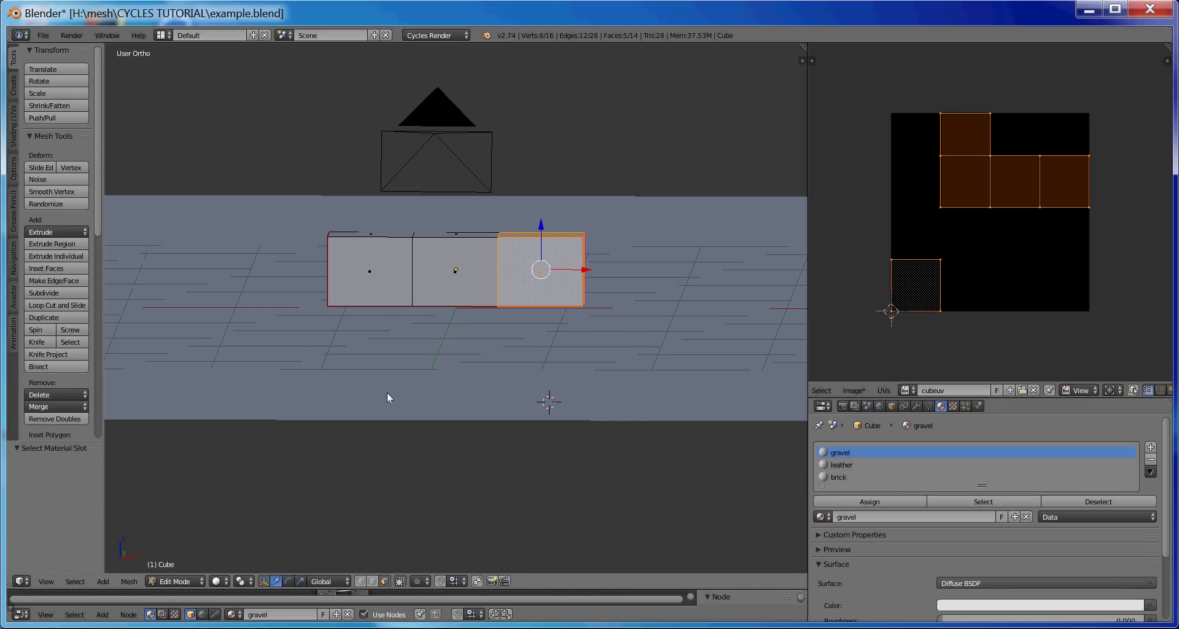
Enlarge the node editor and shift the gravel material's Diffuse BSDF and Material Output nodes right to free space before them.
left_click_drag(584, 589, 608, 412)
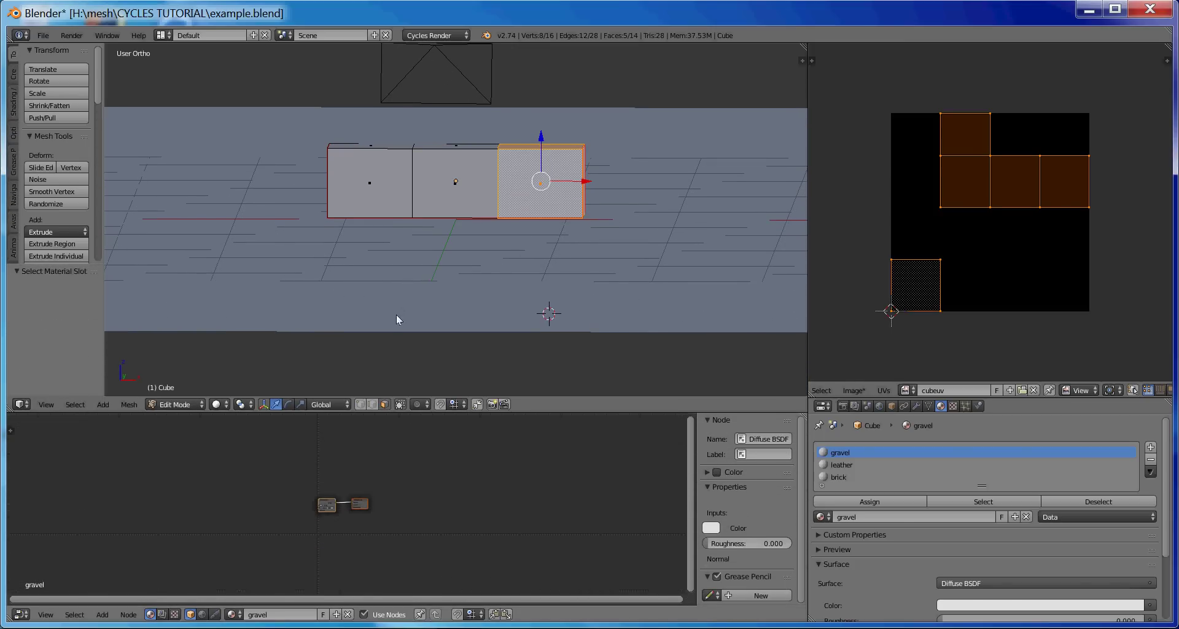
scroll(367, 504, "up", 12)
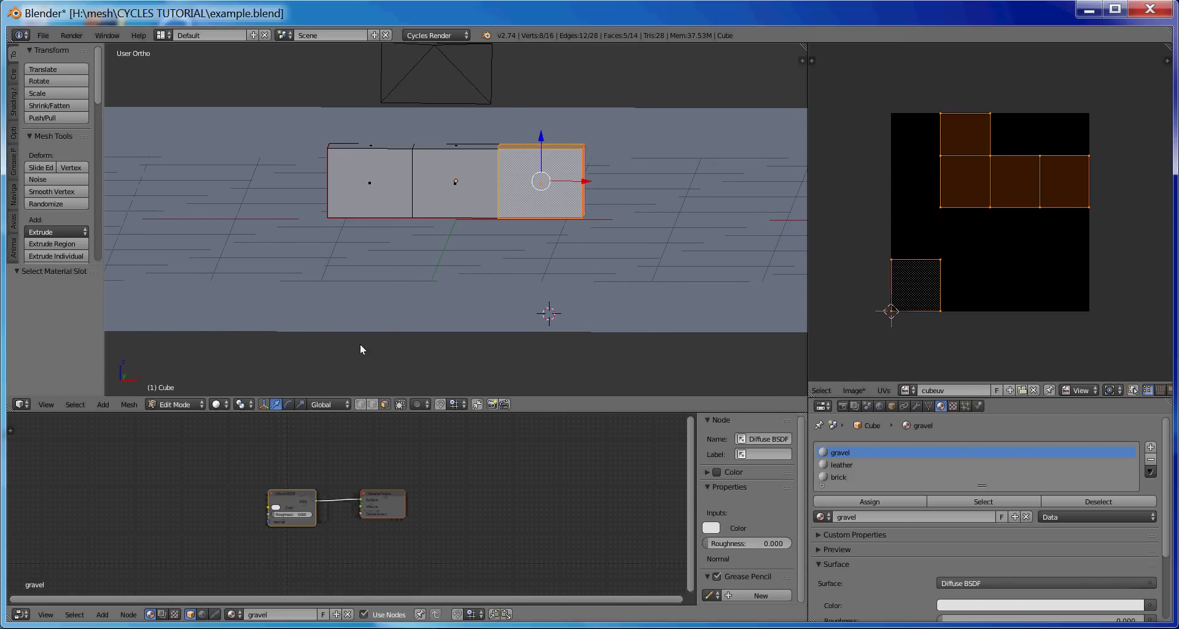
scroll(360, 504, "up", 12)
scroll(361, 504, "down", 3)
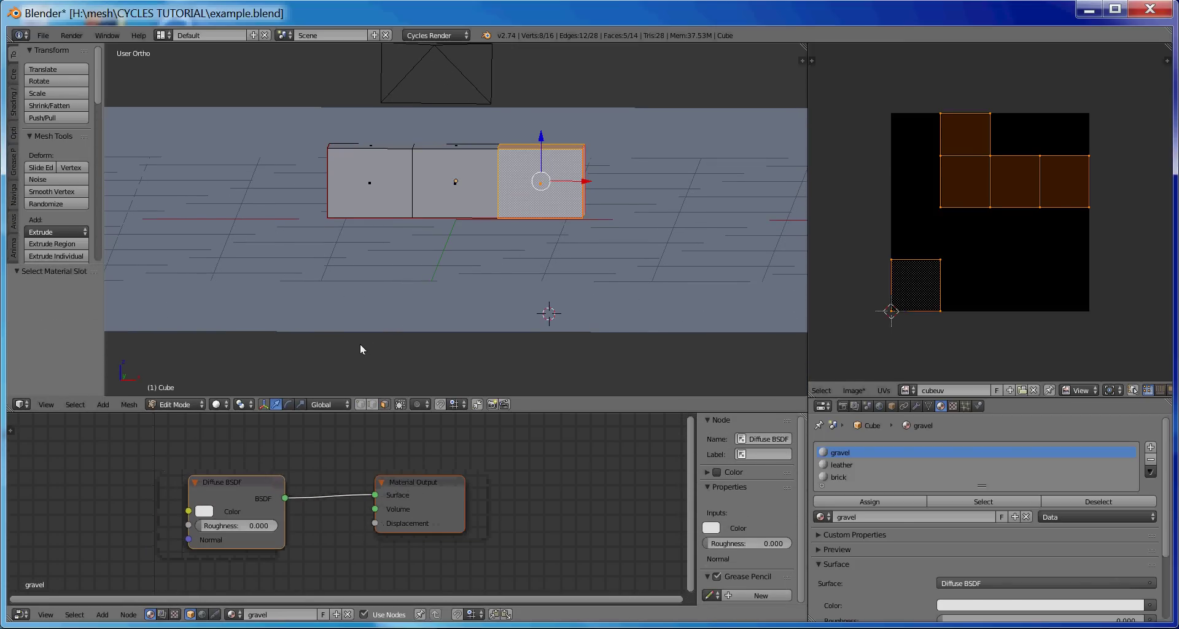
scroll(360, 504, "down", 3)
left_click_drag(400, 504, 504, 508)
left_click_drag(245, 490, 252, 489)
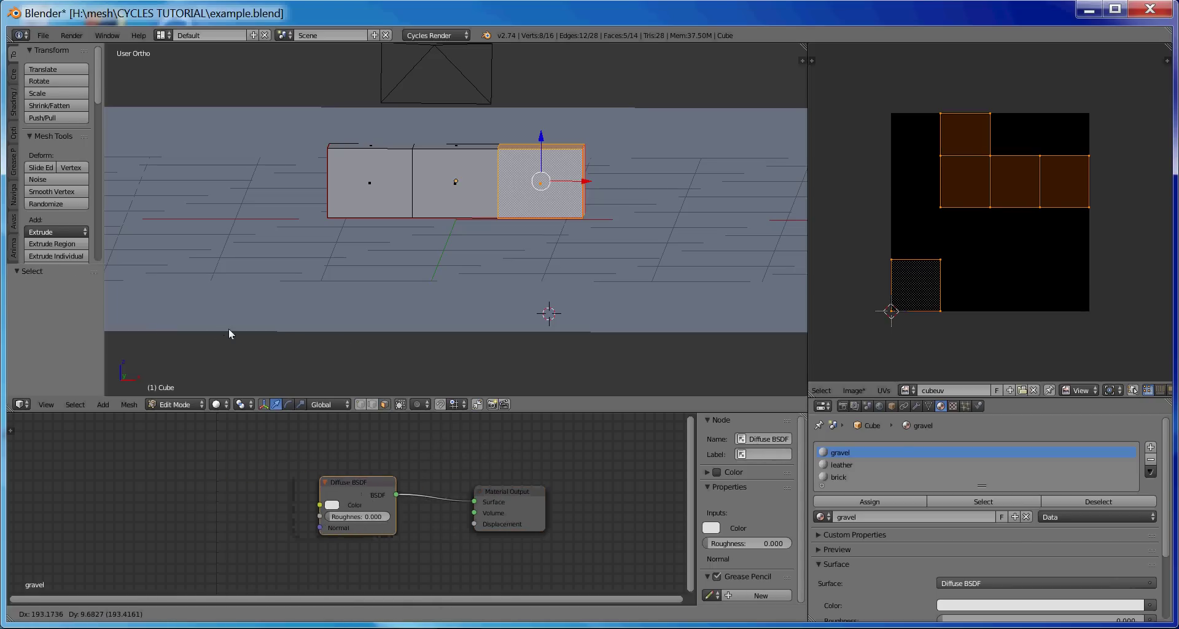
left_click(236, 344)
Add an Image Texture node to the gravel material and place a duplicate between it and the Diffuse BSDF.
left_click(98, 615)
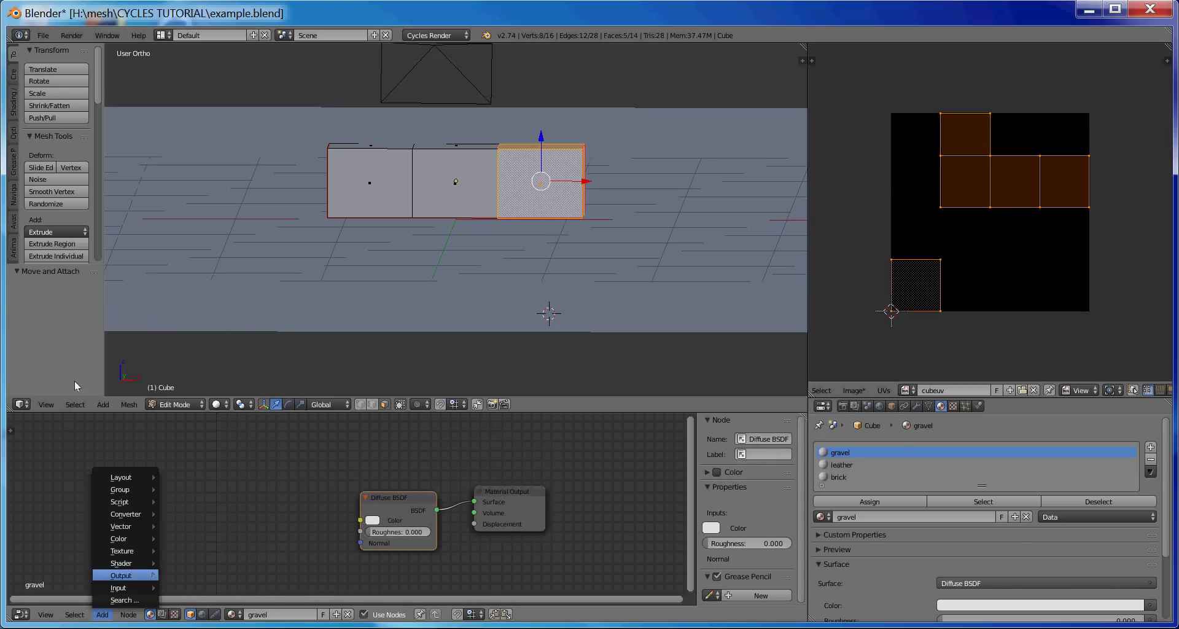
mouse_move(115, 551)
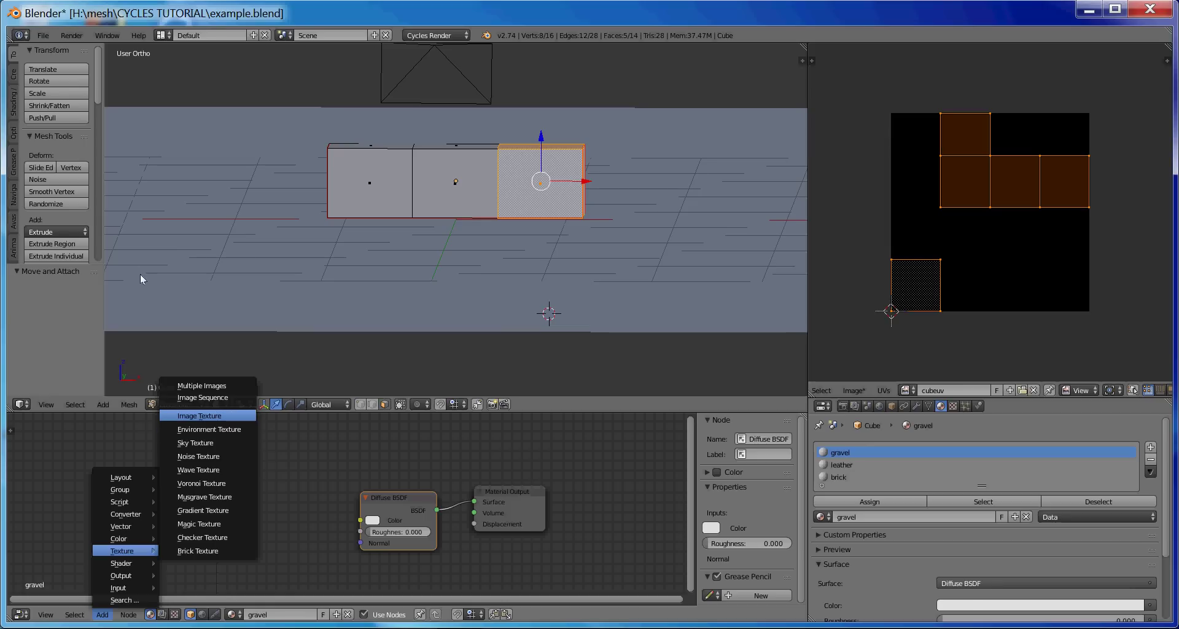
left_click(199, 416)
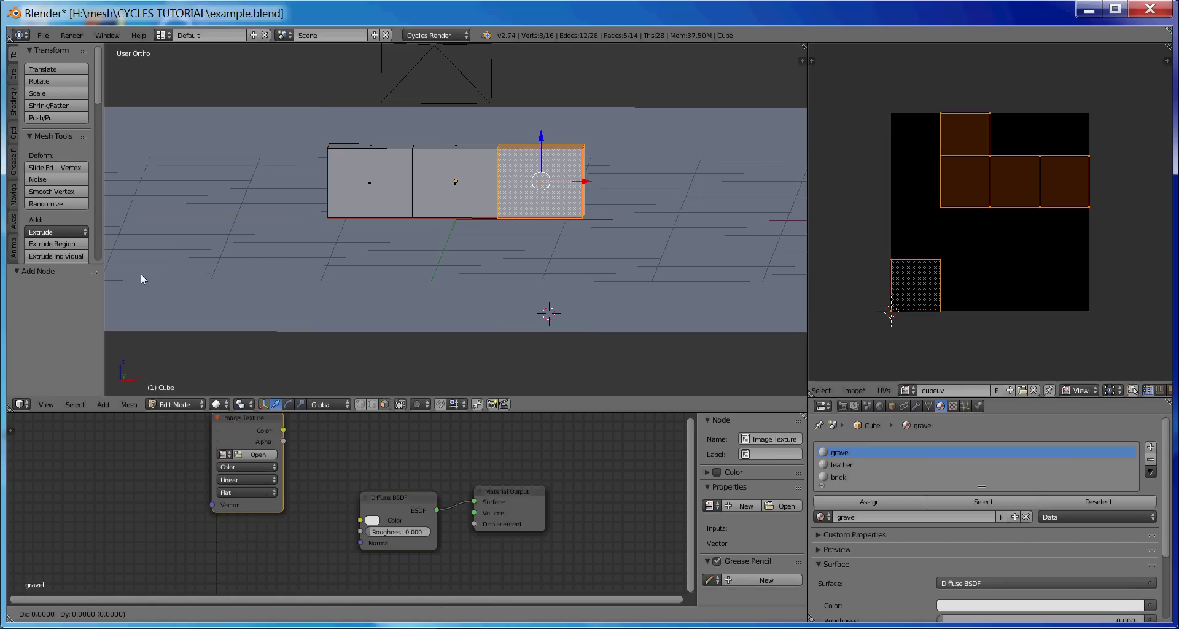
left_click(55, 304)
key("shift+d")
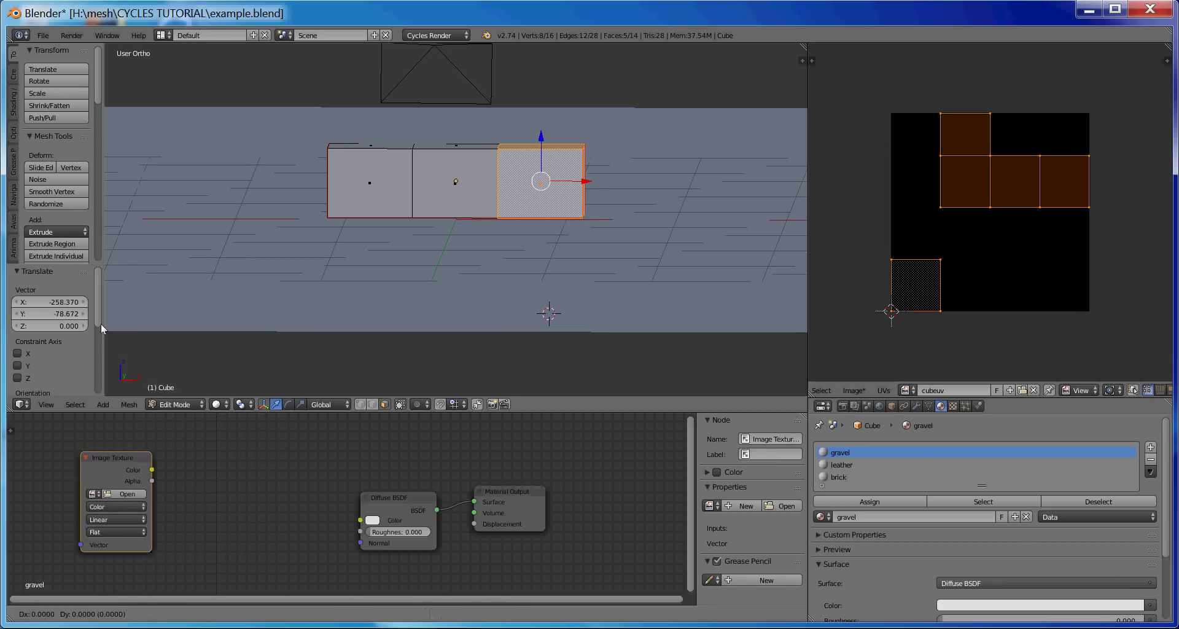
left_click(194, 326)
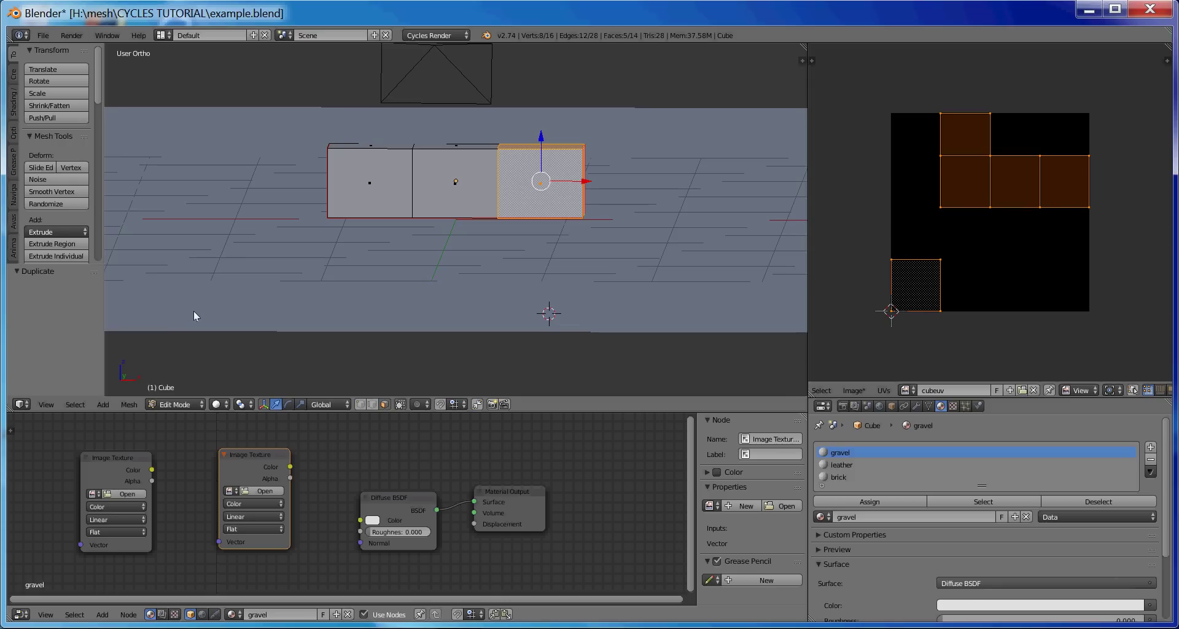
Link the duplicated Image Texture's Color output to the Diffuse BSDF's Color input and assign GRAVEL.jpg to that texture.
left_click_drag(290, 467, 360, 519)
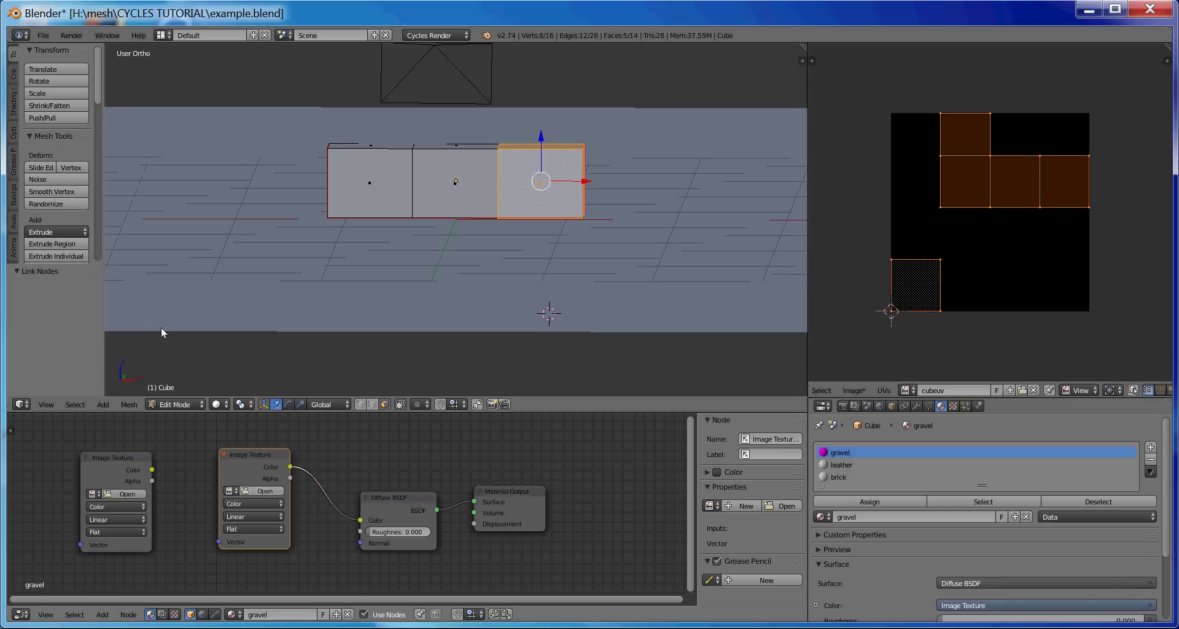
left_click(229, 491)
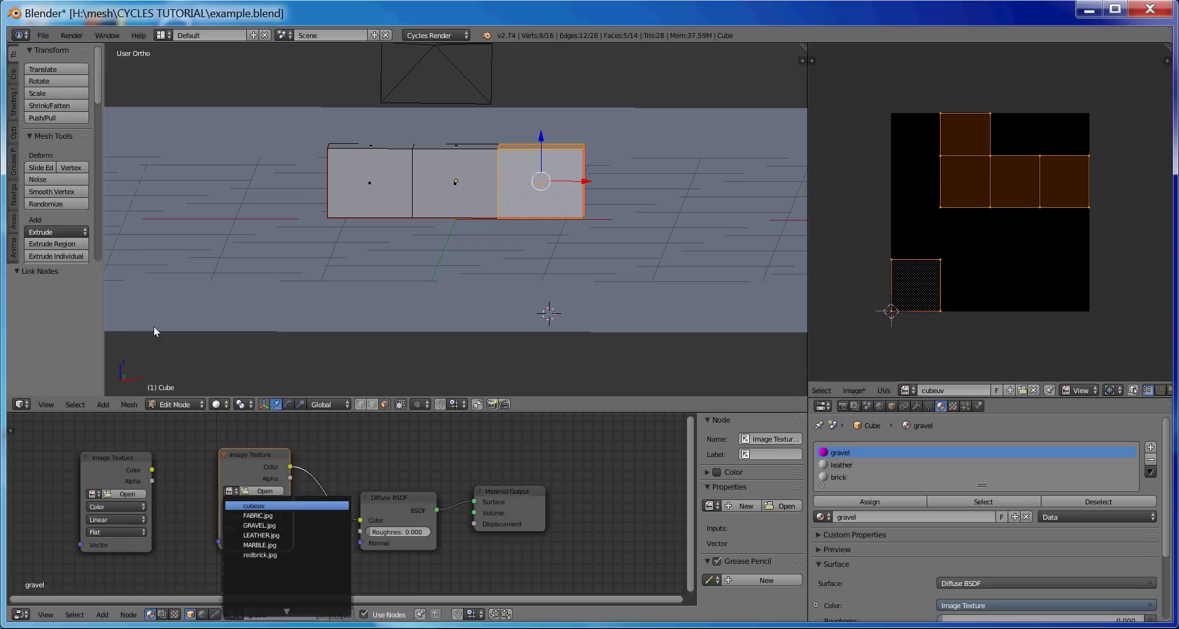
key("Down")
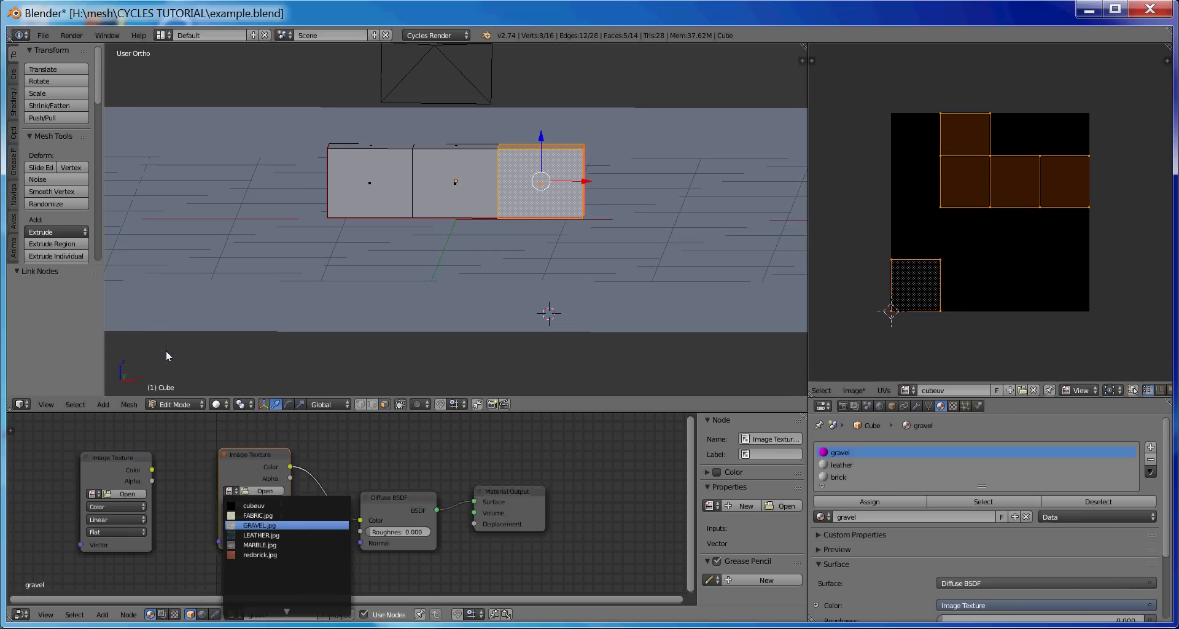
key("Return")
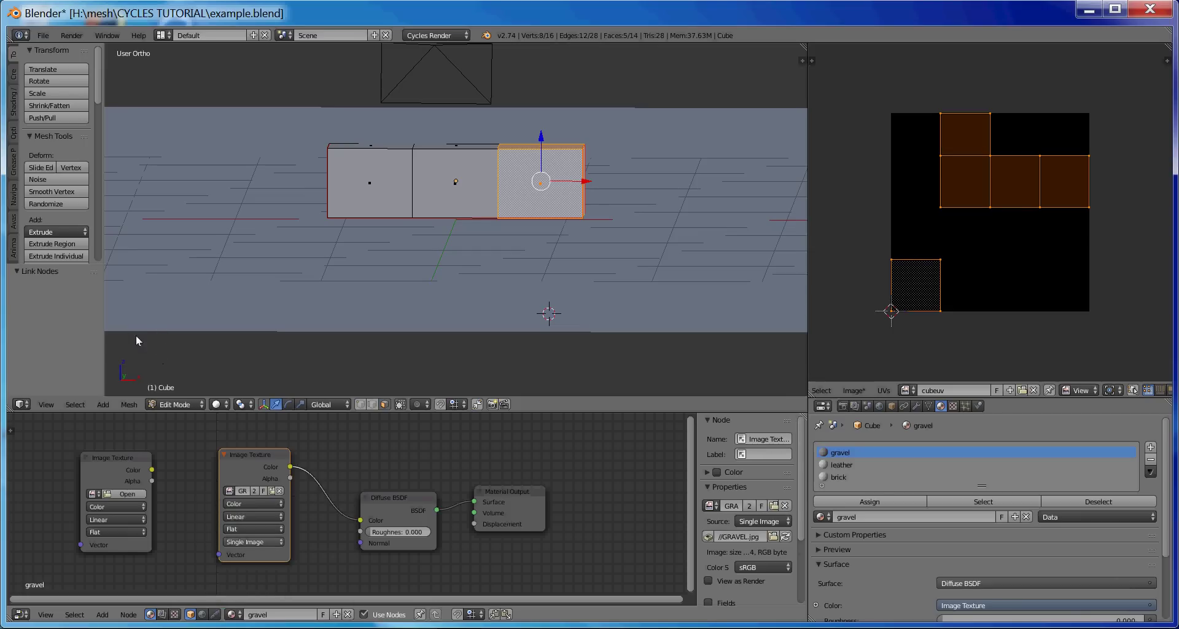
Assign the cubeuv image to the unlinked Image Texture node and move that node further away from the GRAVEL.jpg texture.
left_click(105, 475)
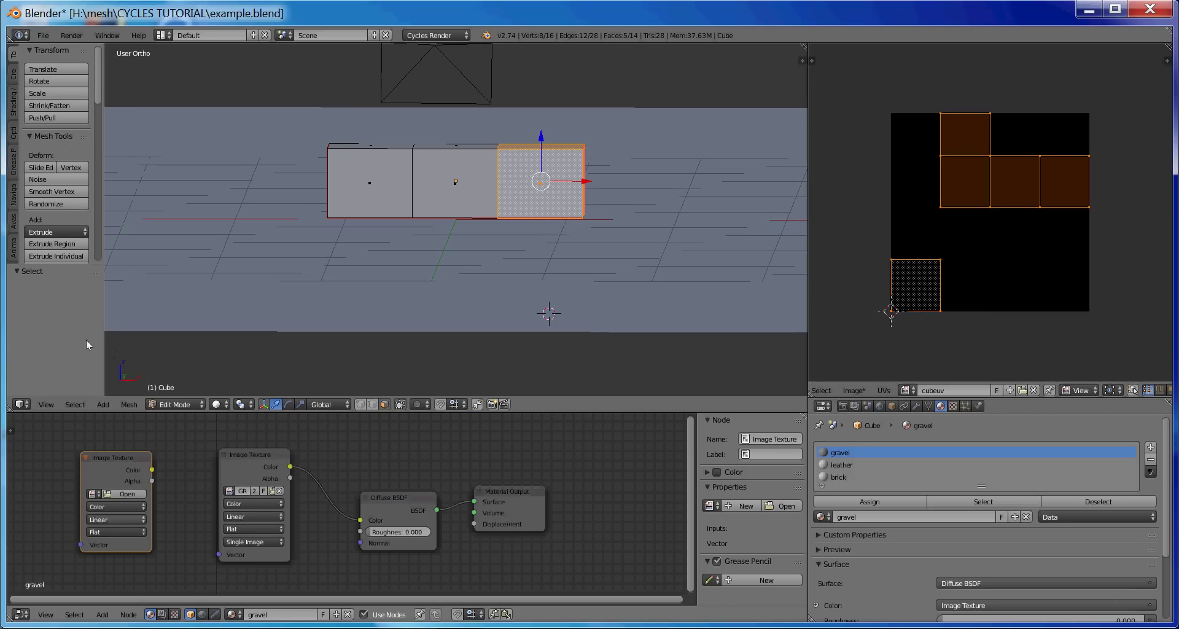
left_click(94, 495)
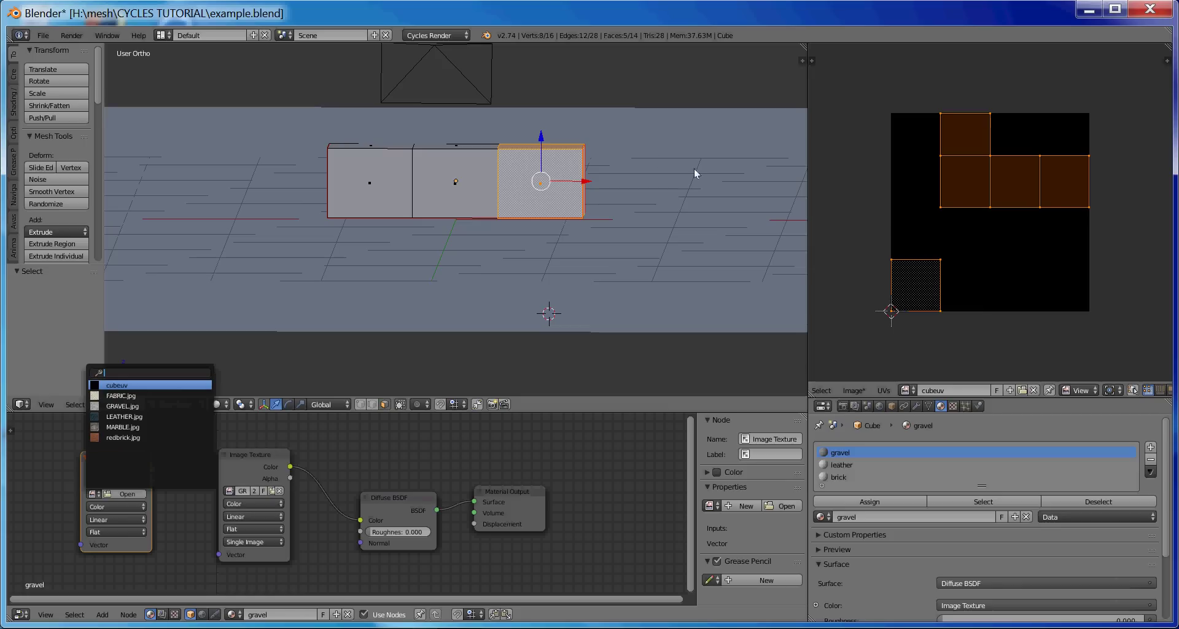
key("Return")
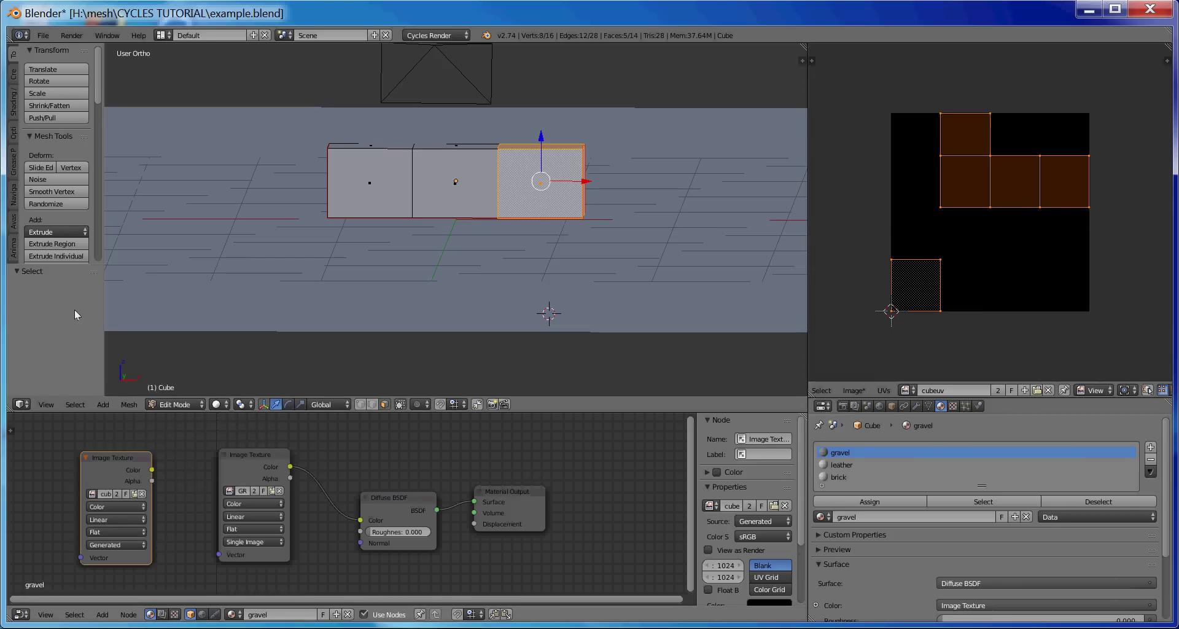
left_click_drag(117, 458, 74, 448)
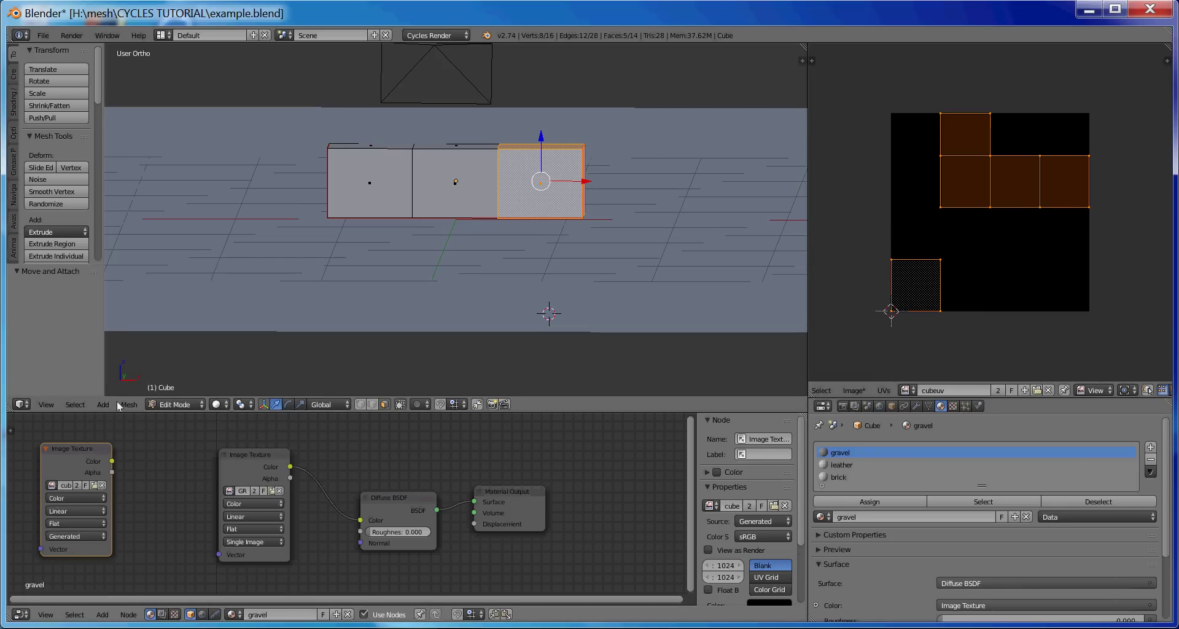
Add a UV Map node between the two Image Texture nodes and check which UV maps it offers.
left_click(100, 615)
mouse_move(107, 588)
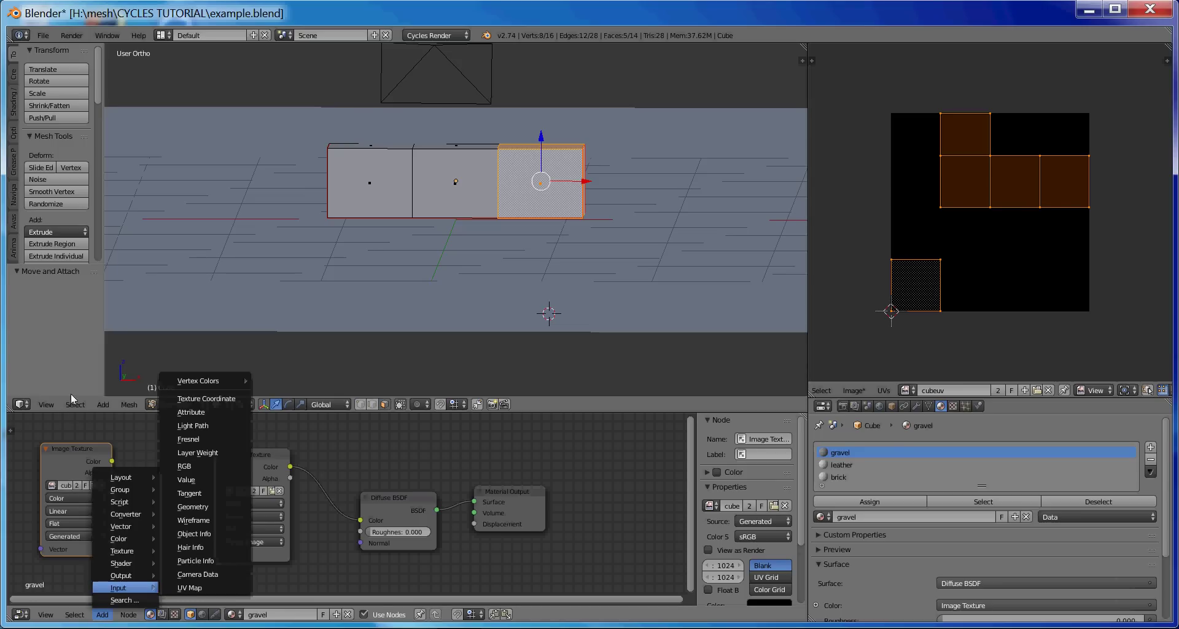
key("Return")
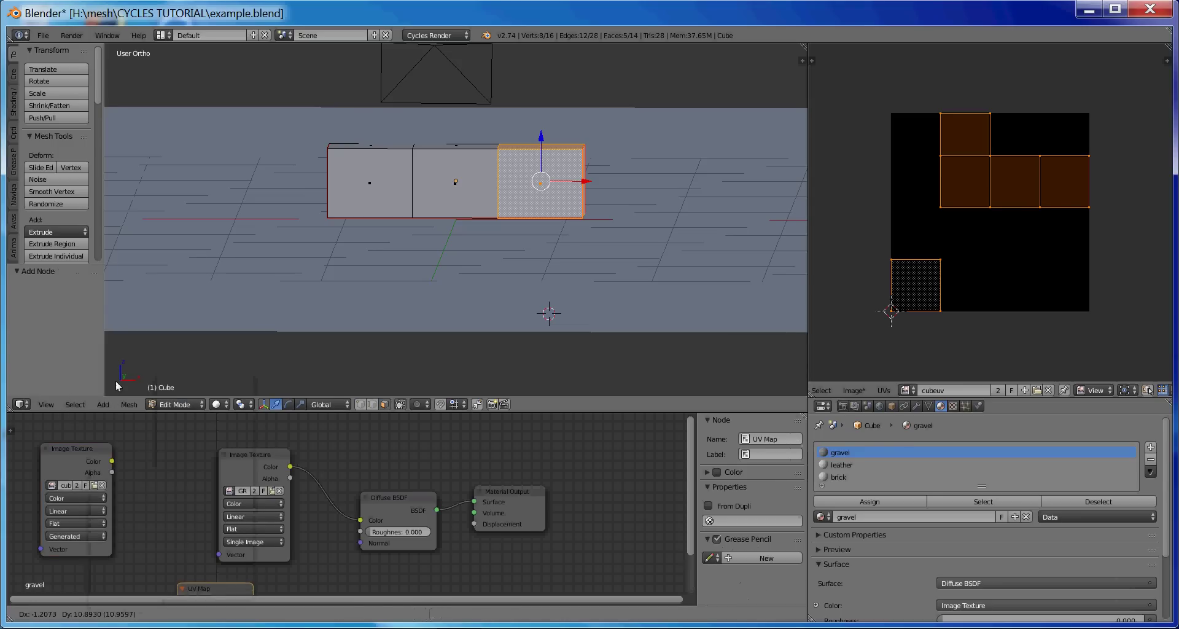
left_click(123, 438)
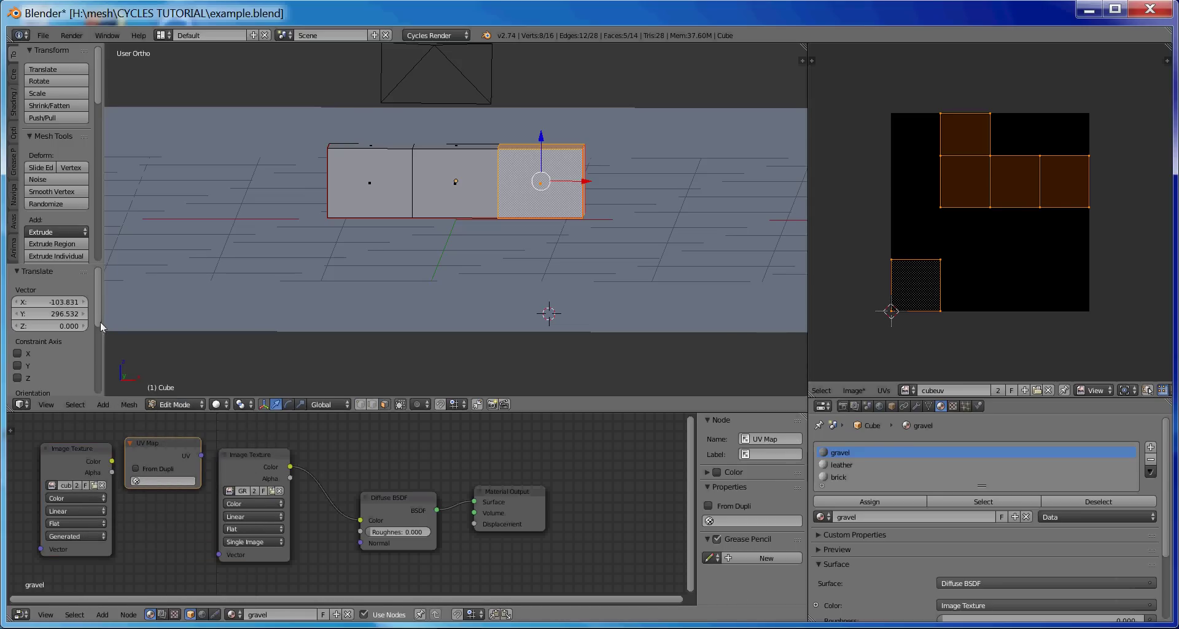
left_click(153, 481)
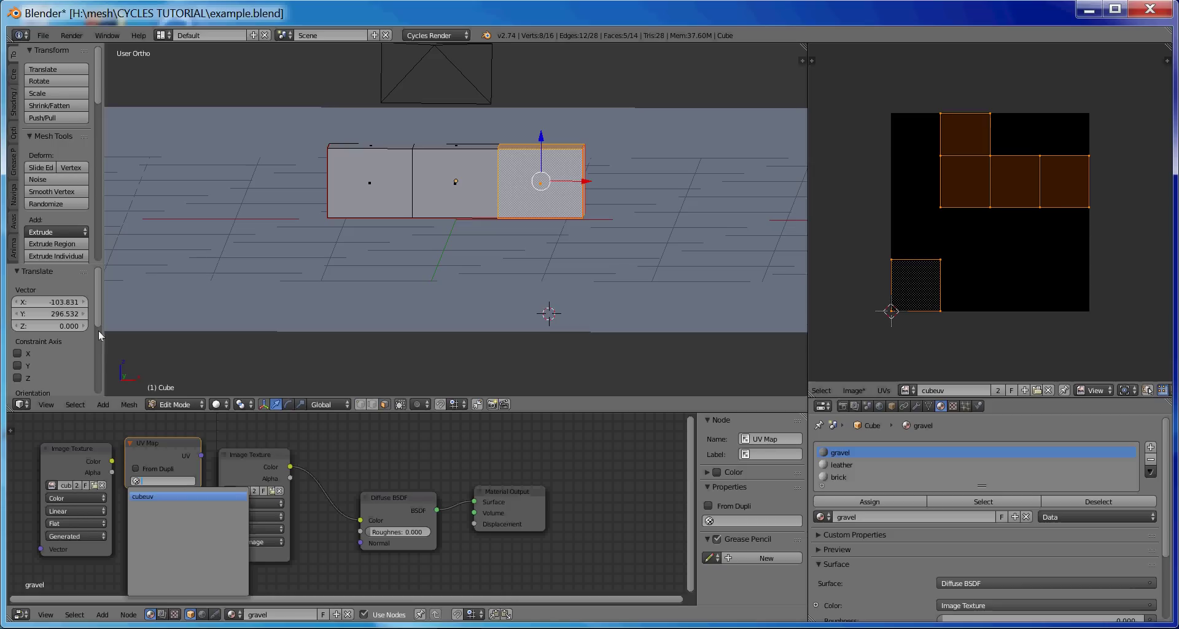
left_click(206, 376)
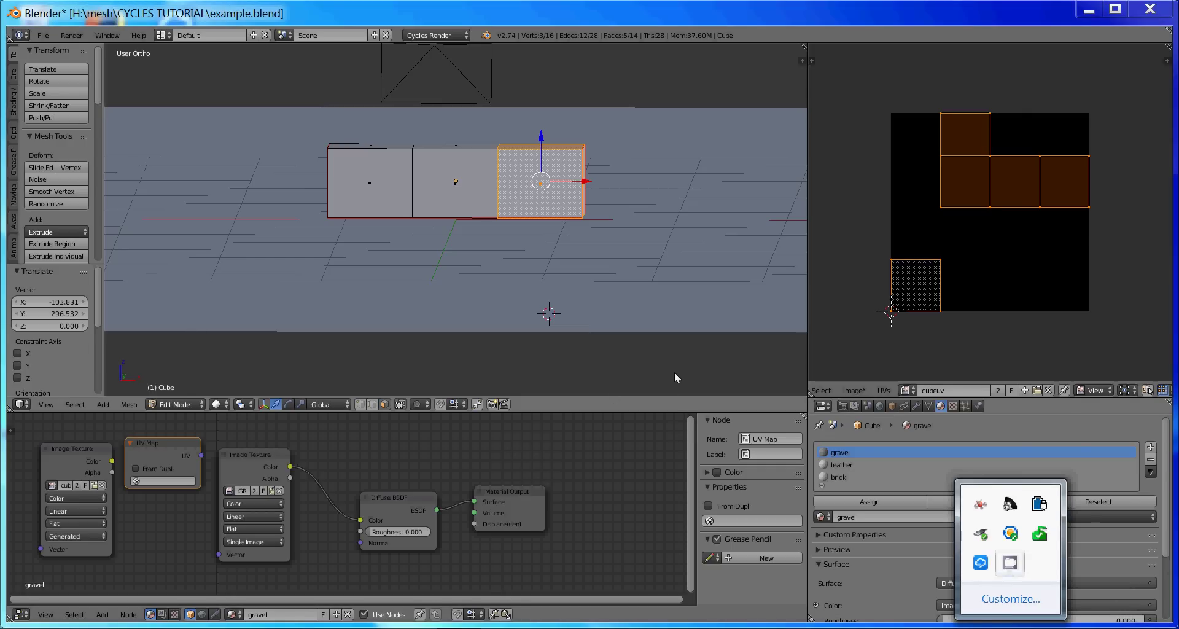
right_click(1012, 560)
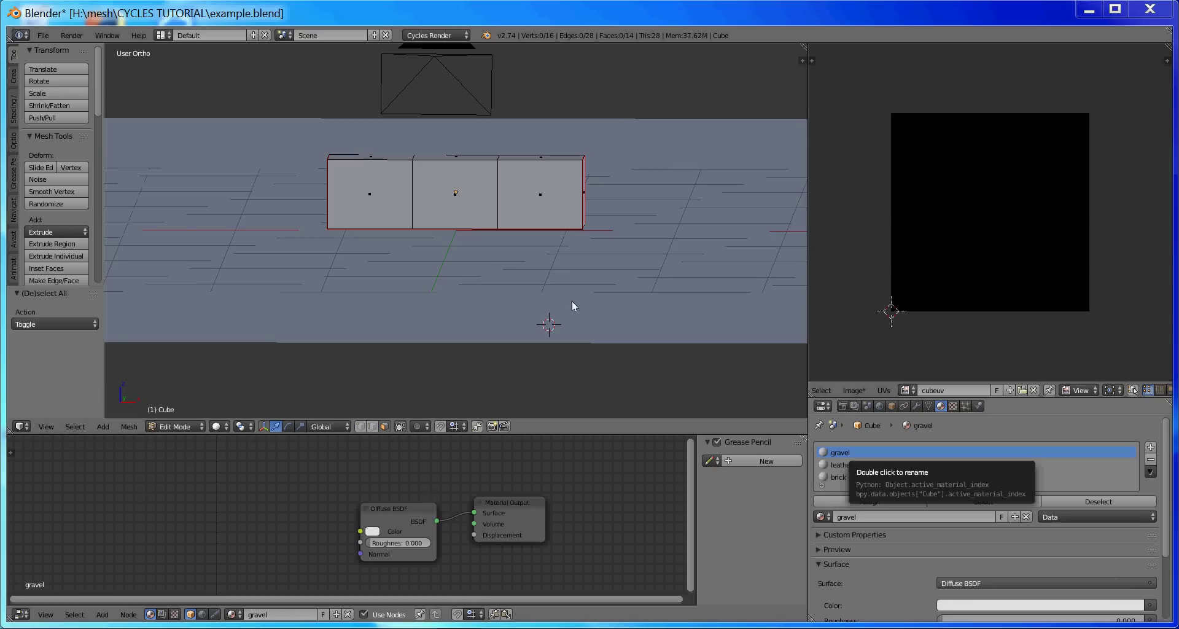
Select the faces assigned to the gravel material and add a second UV map named graveluv to the mesh.
left_click(971, 501)
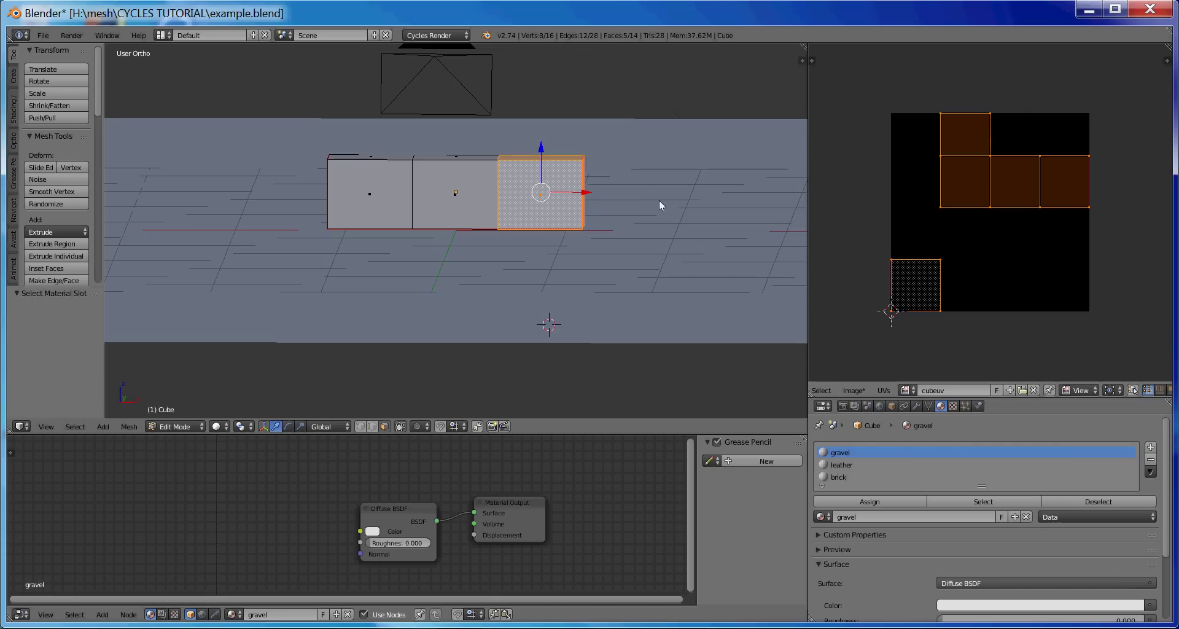
left_click(929, 407)
scroll(970, 527, "down", 7)
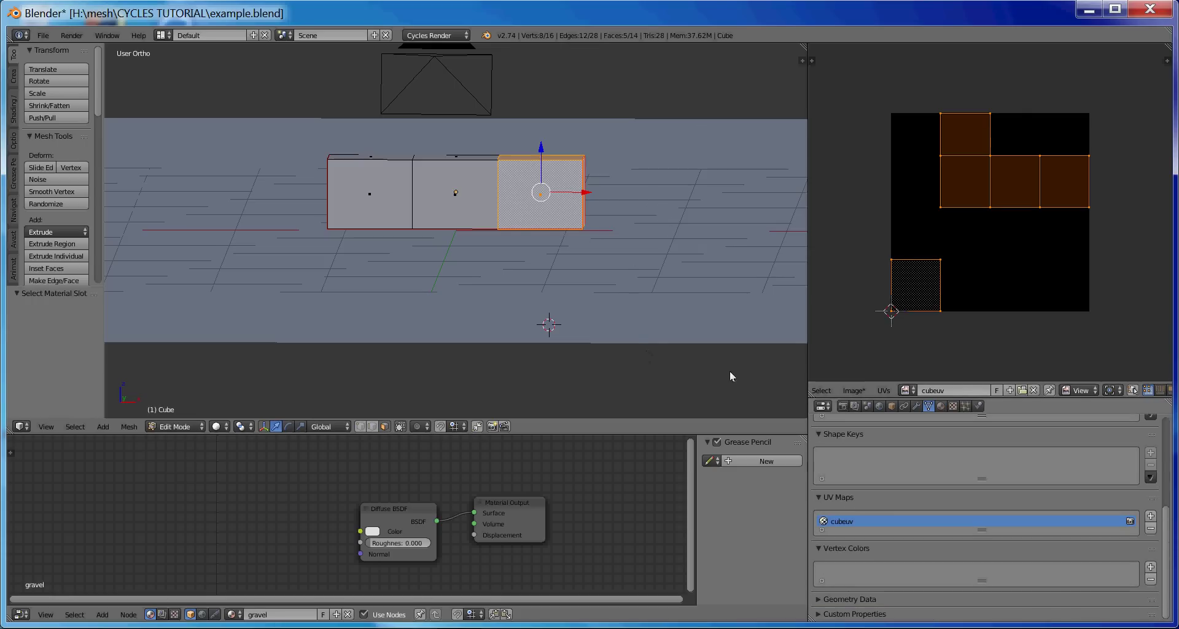
left_click(1151, 516)
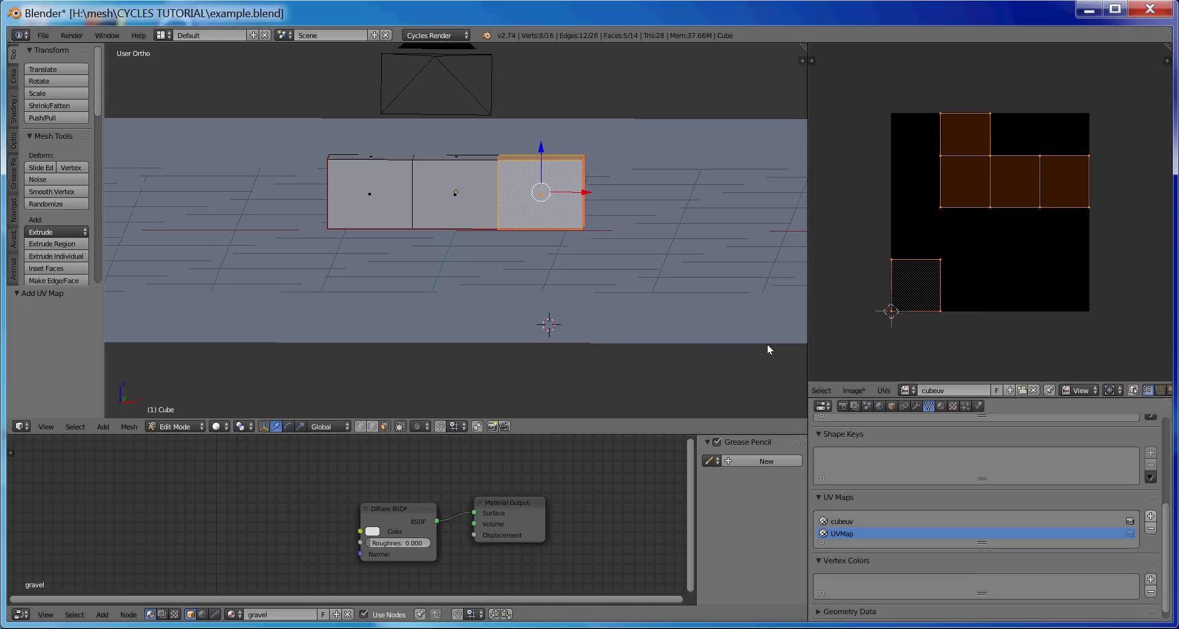
double_click(843, 534)
type("graveluv")
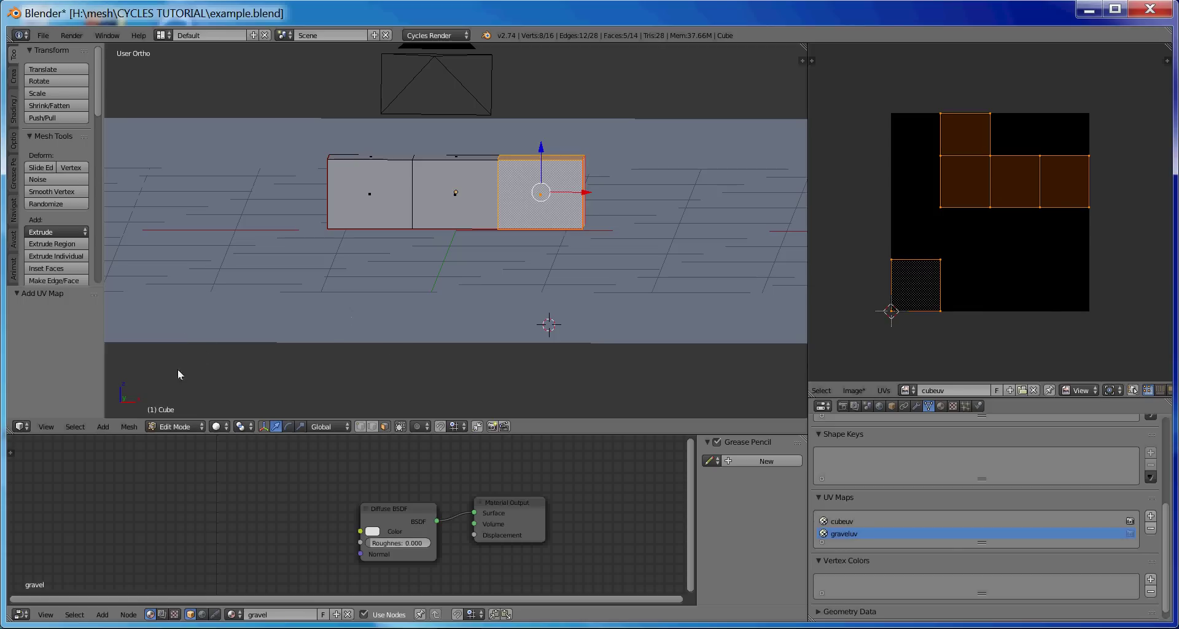
Add an Image Texture node to the gravel material, place a duplicate to its left, and shift the original closer to the Diffuse BSDF.
left_click(102, 615)
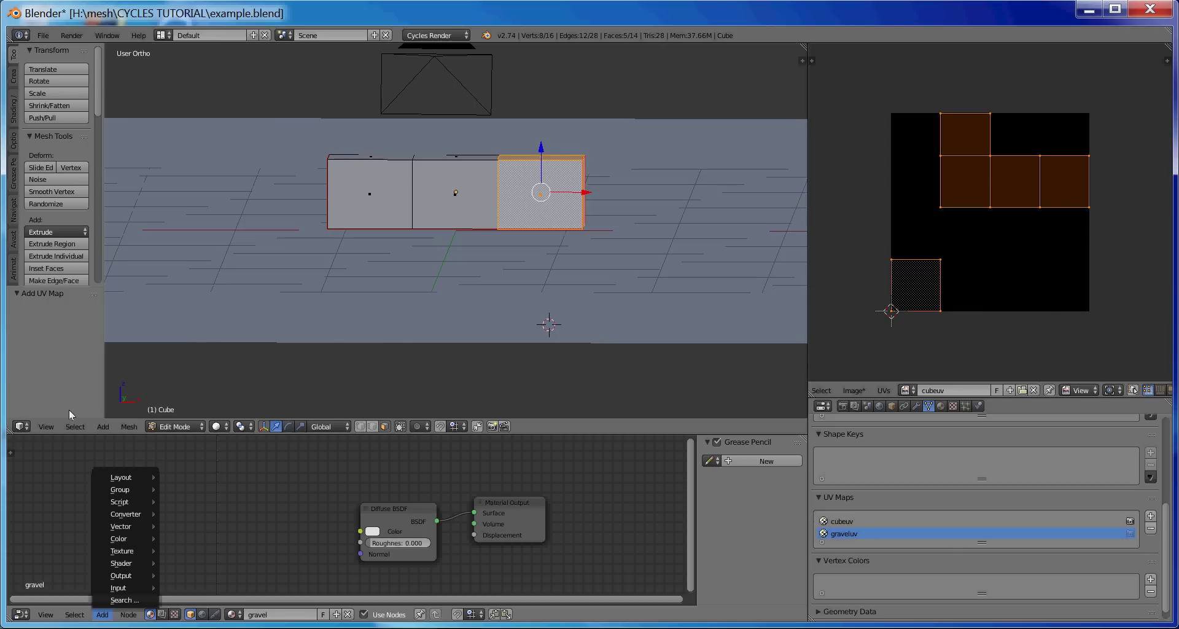
mouse_move(108, 551)
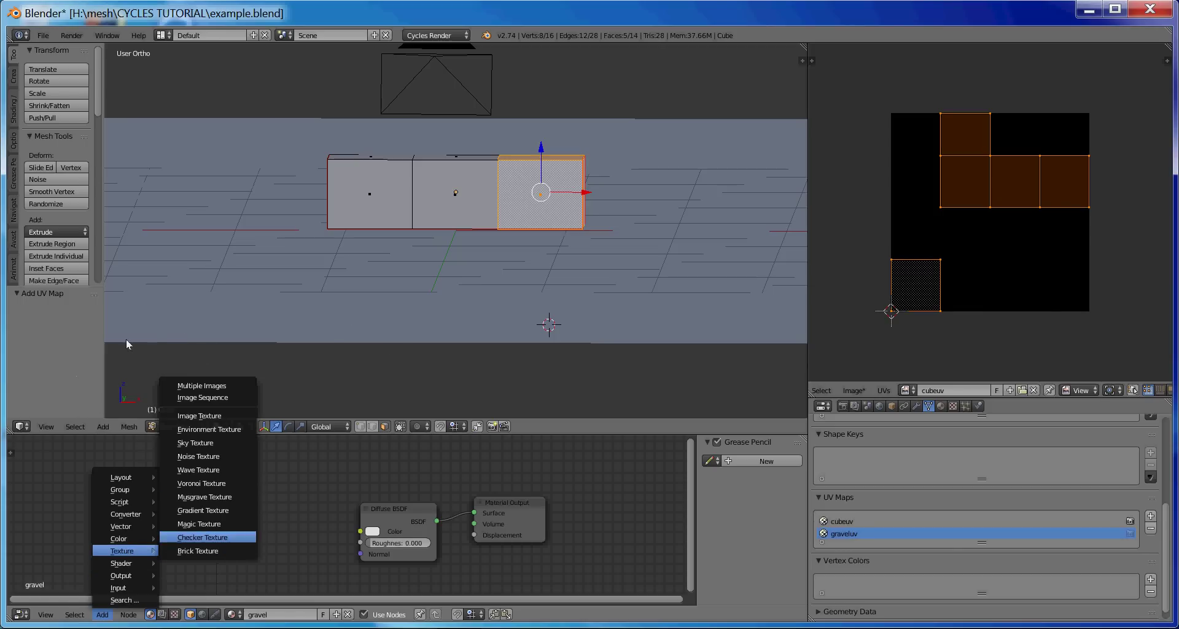
left_click(199, 416)
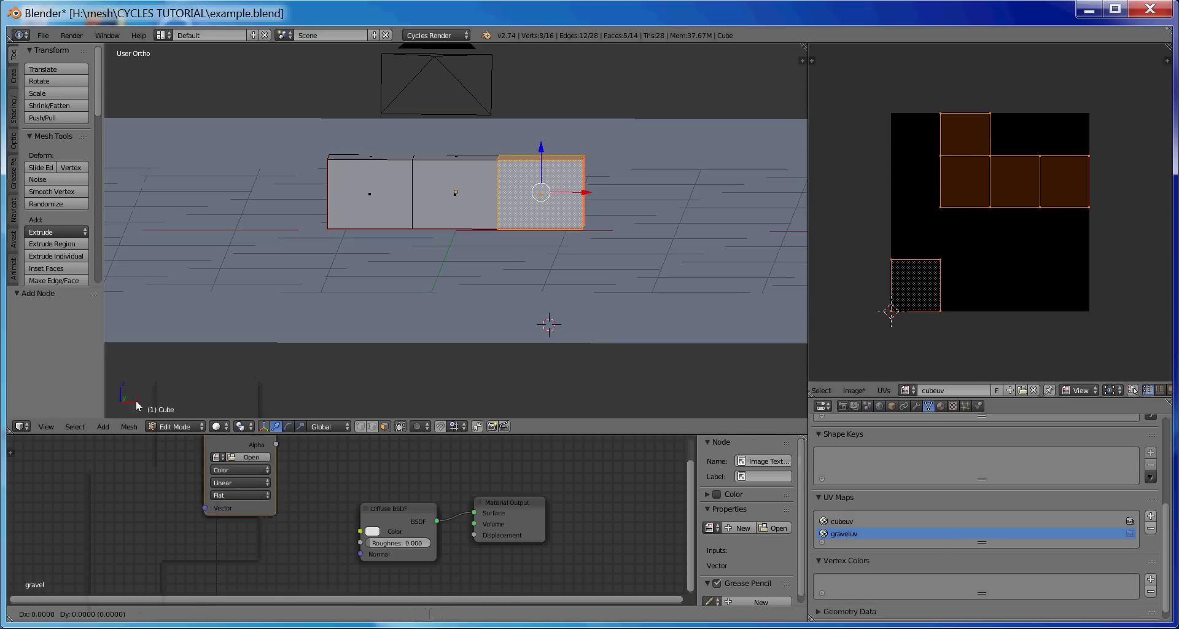
left_click(137, 312)
key("shift+d")
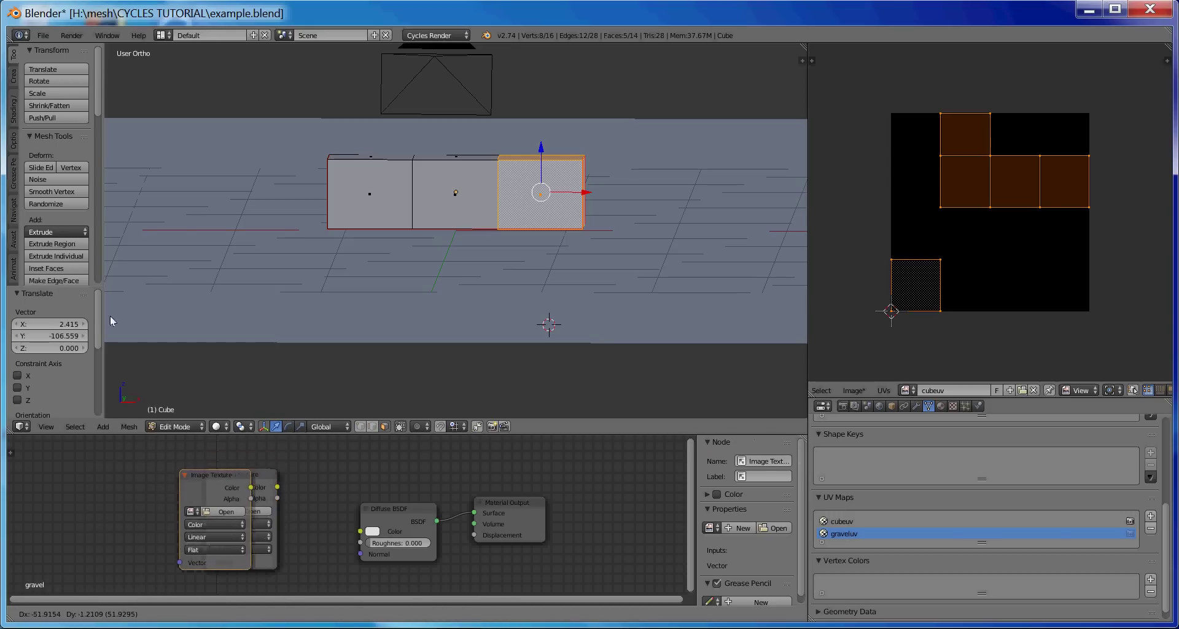
left_click(51, 314)
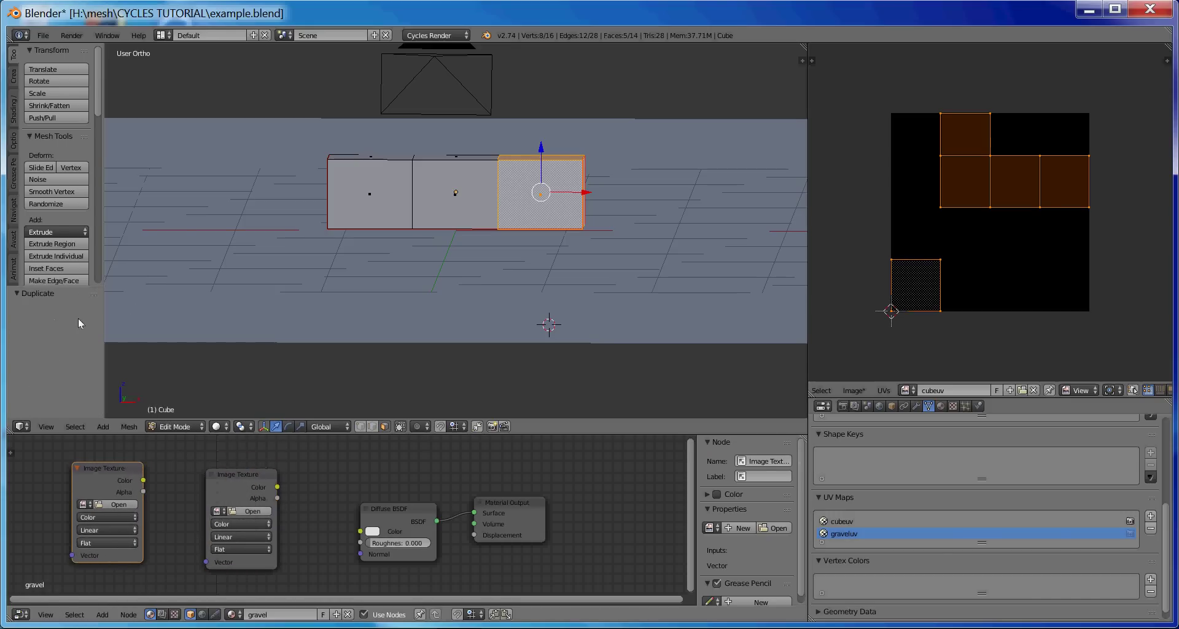
left_click_drag(135, 322, 177, 319)
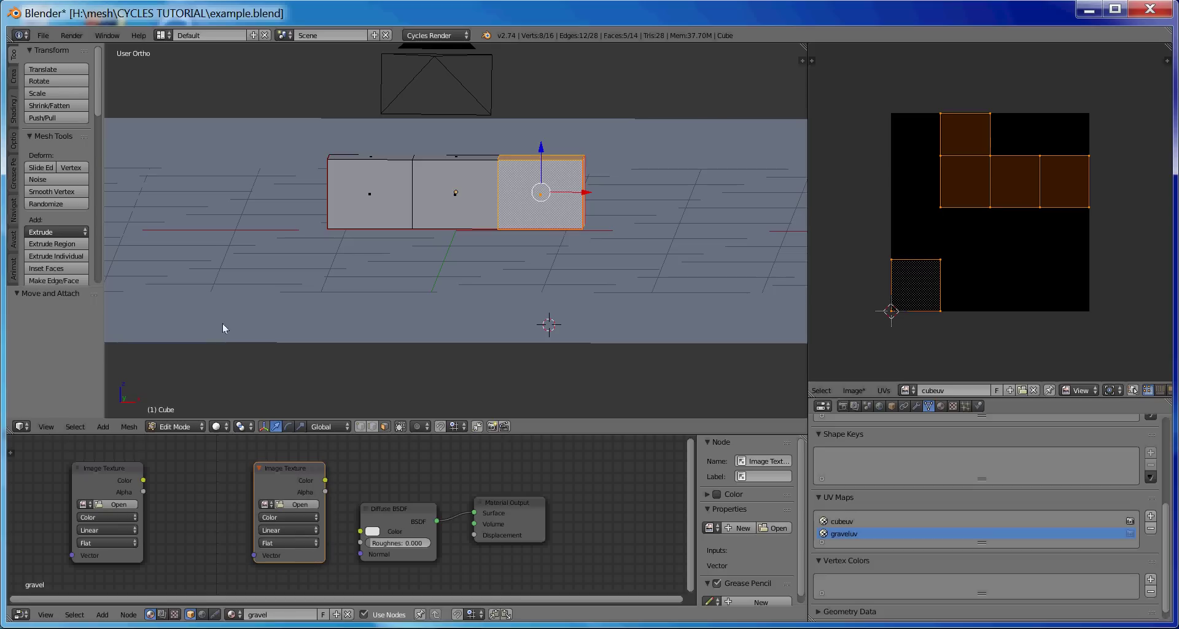
Link the nearer Image Texture's Color output to the Diffuse BSDF's Color input and assign GRAVEL.jpg to that texture.
left_click_drag(325, 480, 360, 531)
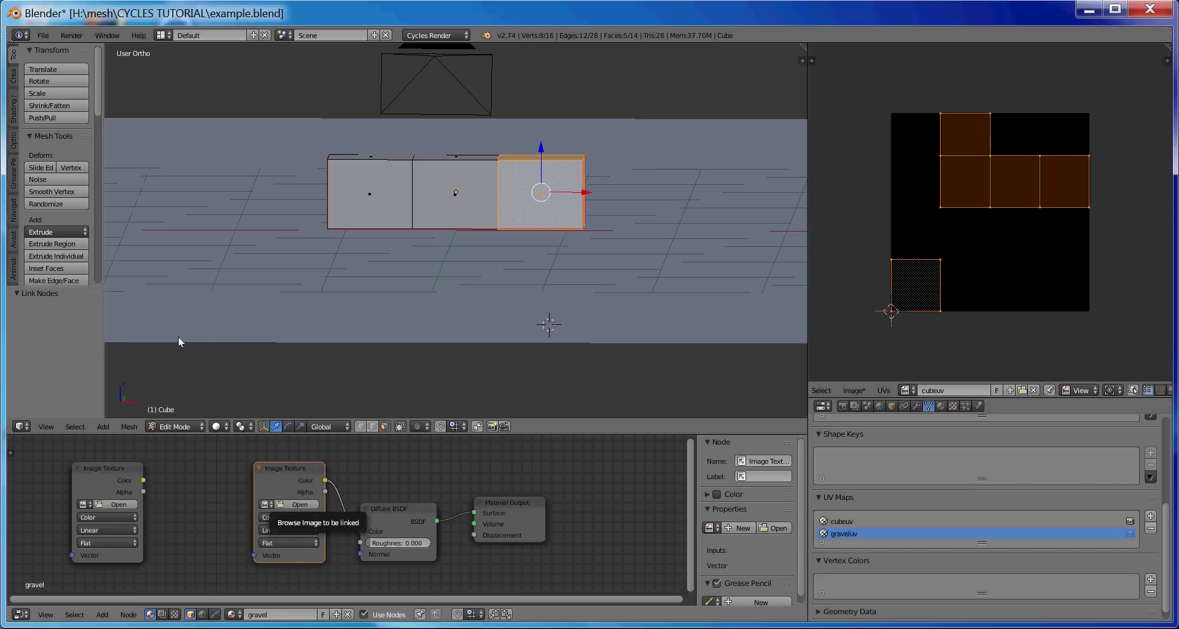
left_click(265, 504)
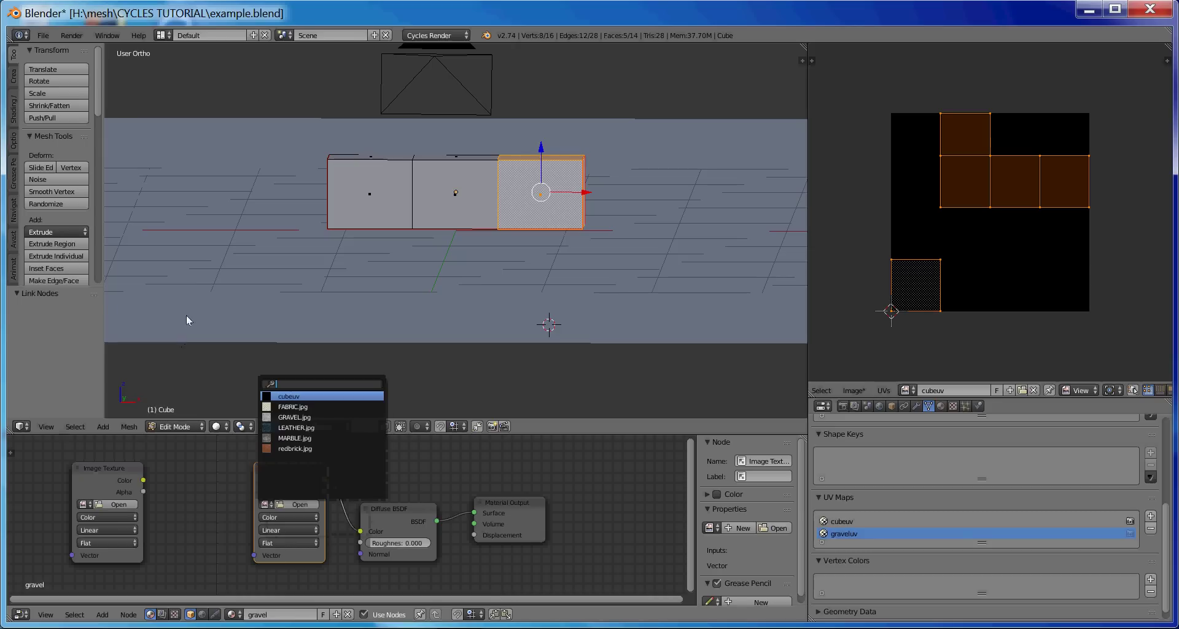
key("Up")
key("Up")
key("Up")
key("Up")
key("Return")
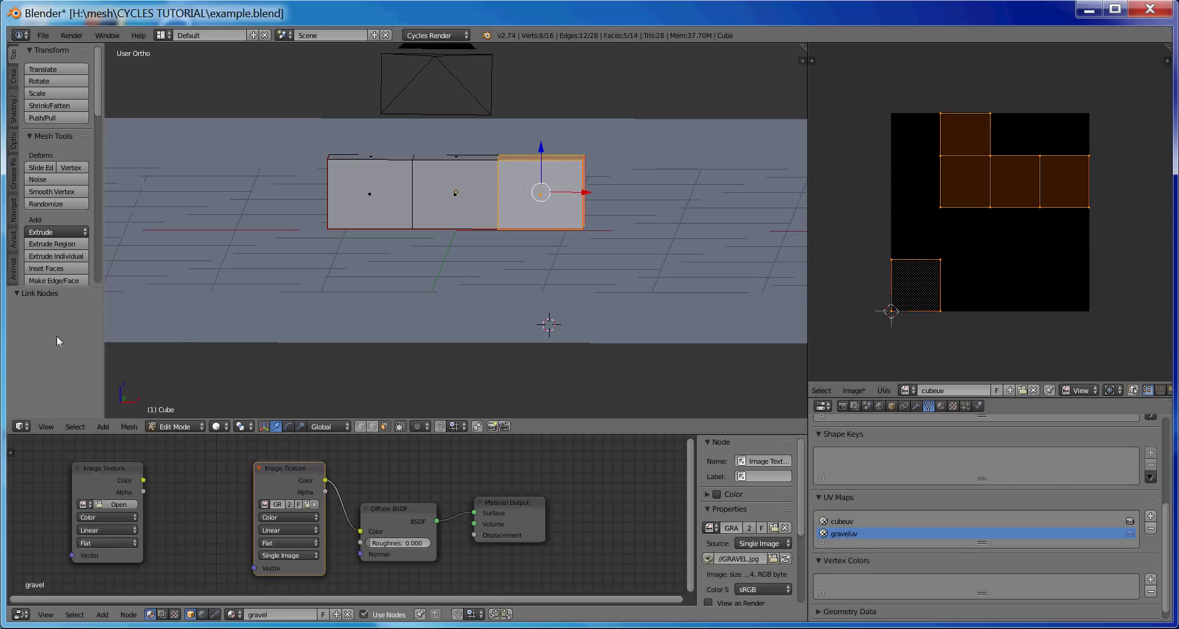
Assign the cubeuv image to the unlinked Image Texture node of the gravel material.
left_click(85, 504)
left_click(108, 385)
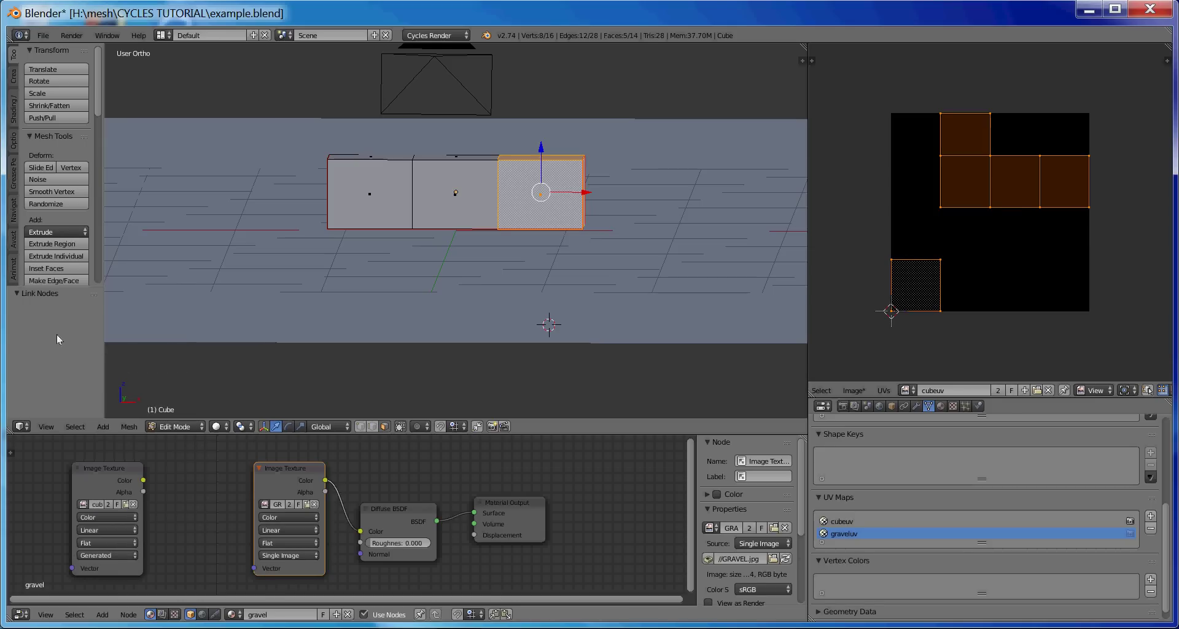
left_click(84, 504)
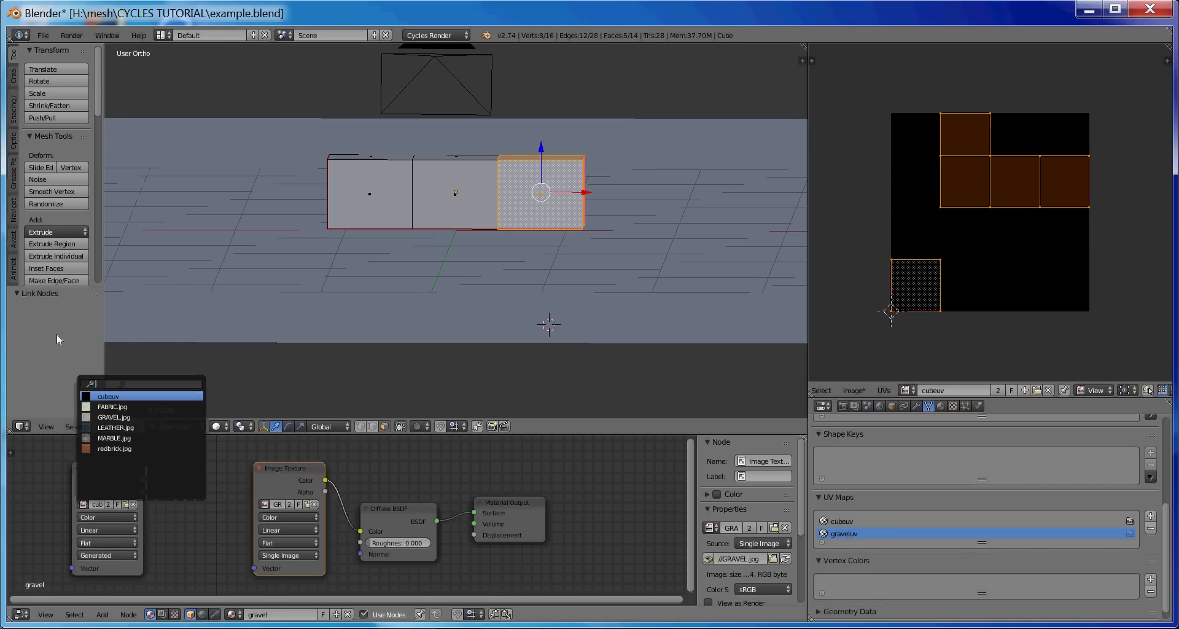
left_click(71, 264)
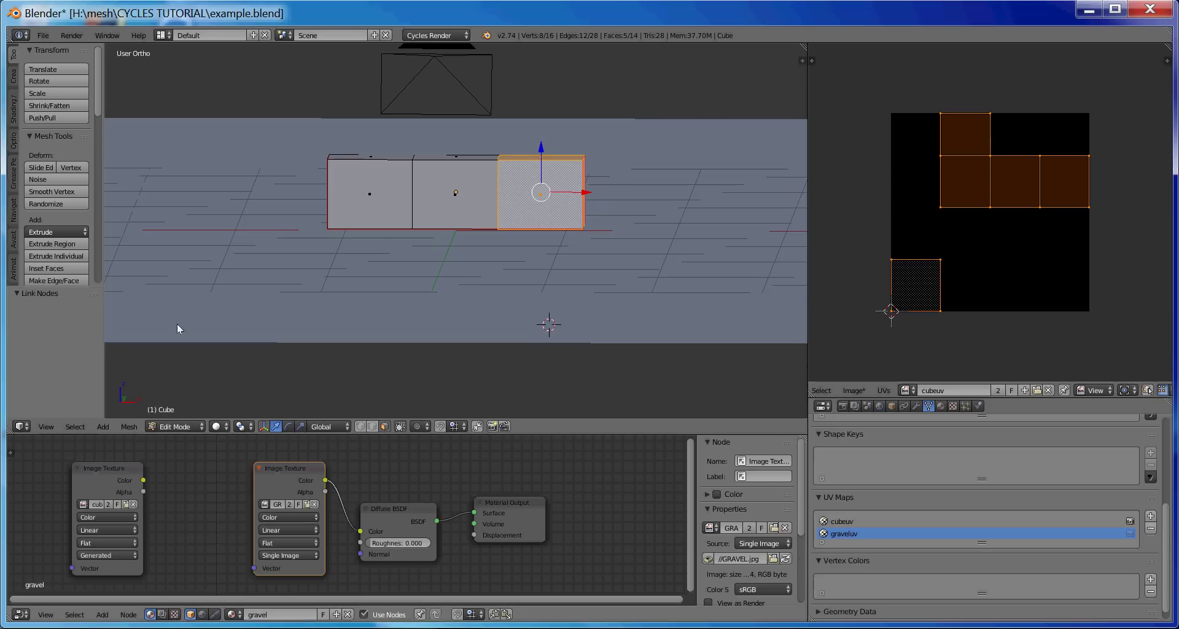
Add a UV Map node set to graveluv and link its UV output to the GRAVEL.jpg texture's Vector input.
left_click(102, 614)
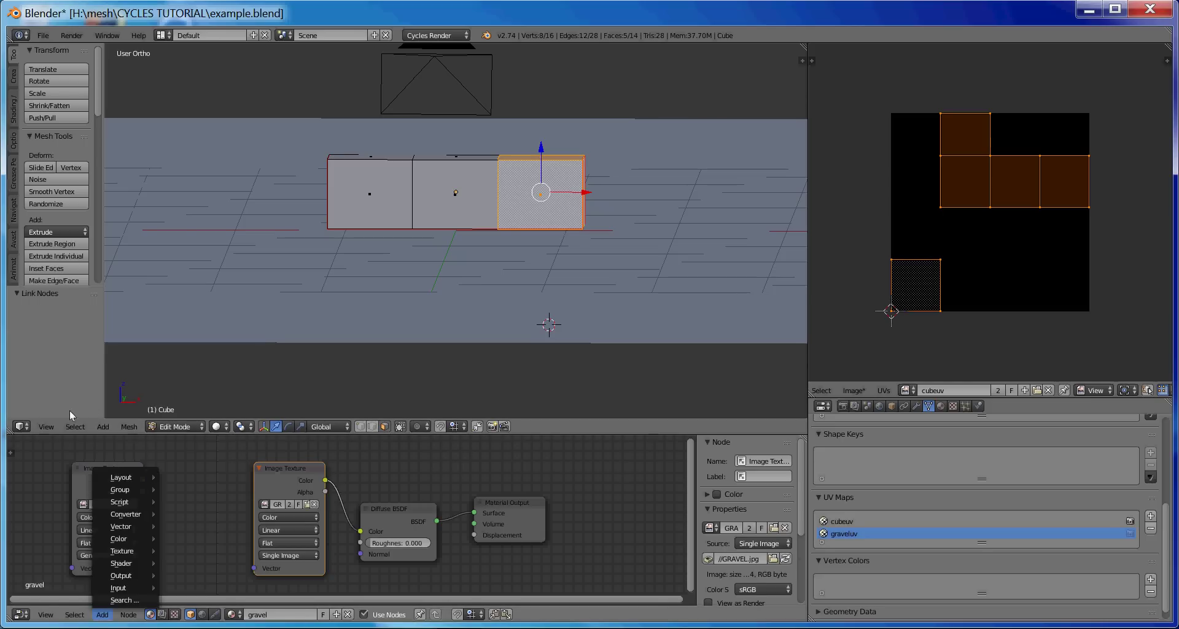
mouse_move(119, 587)
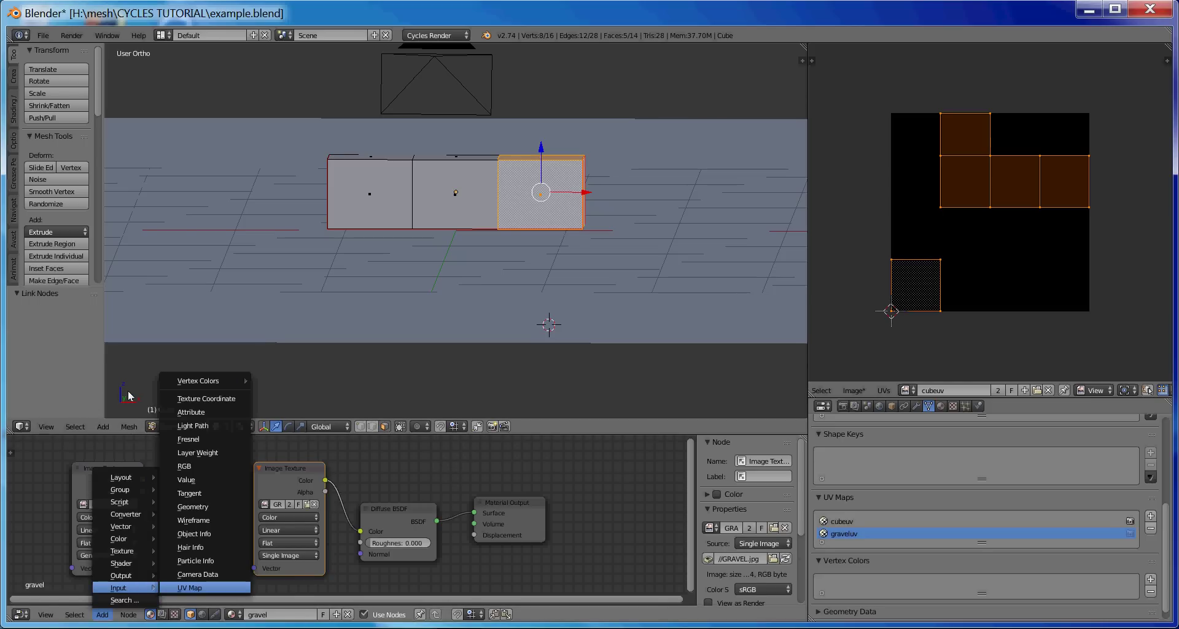
left_click(189, 588)
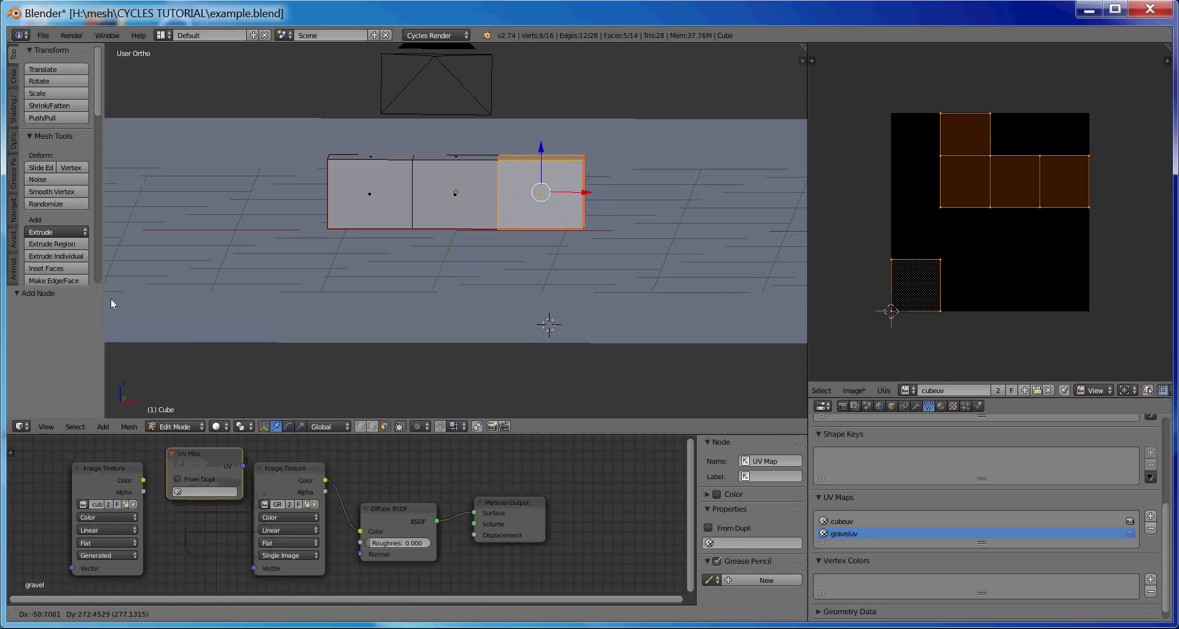
left_click(167, 450)
left_click_drag(243, 466, 254, 568)
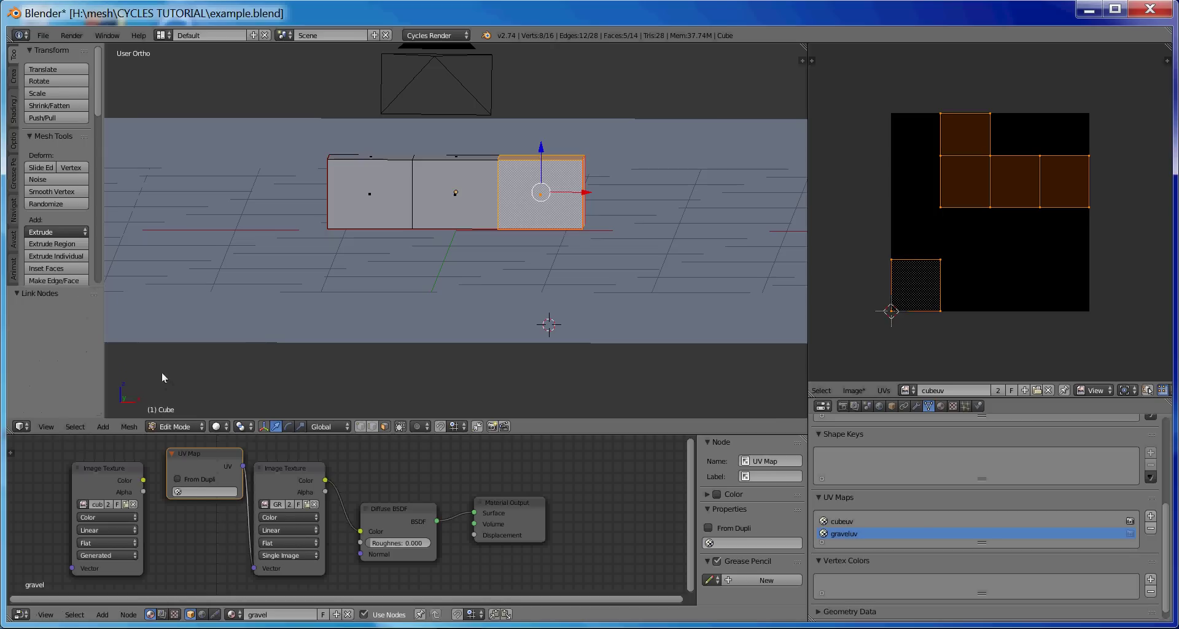
left_click(206, 491)
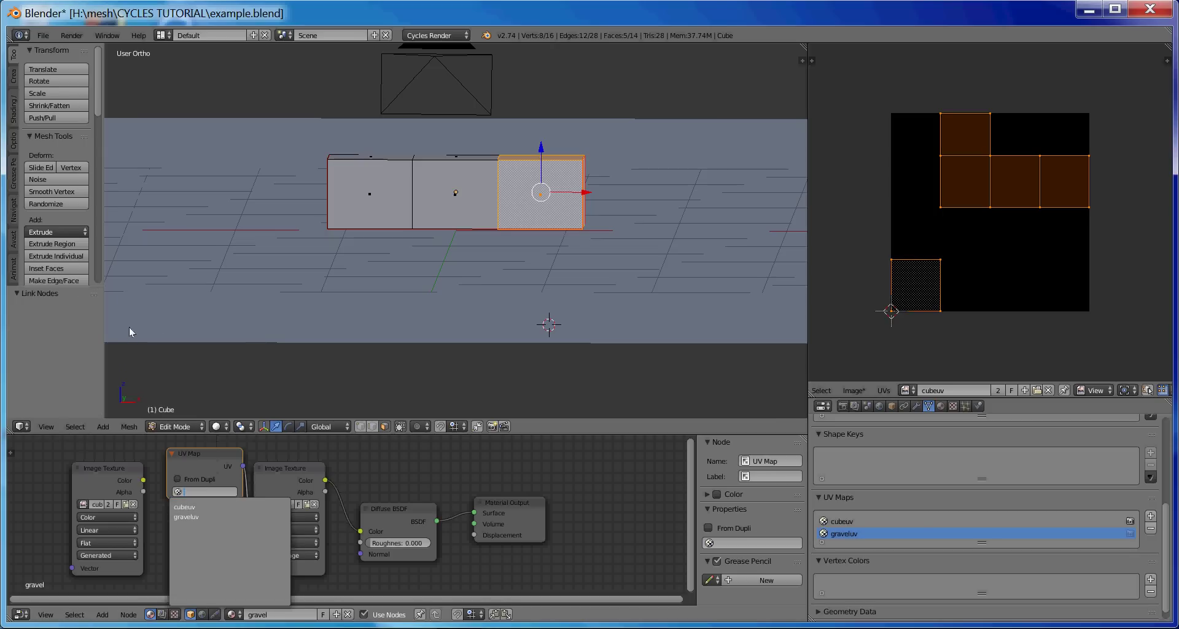
left_click(187, 517)
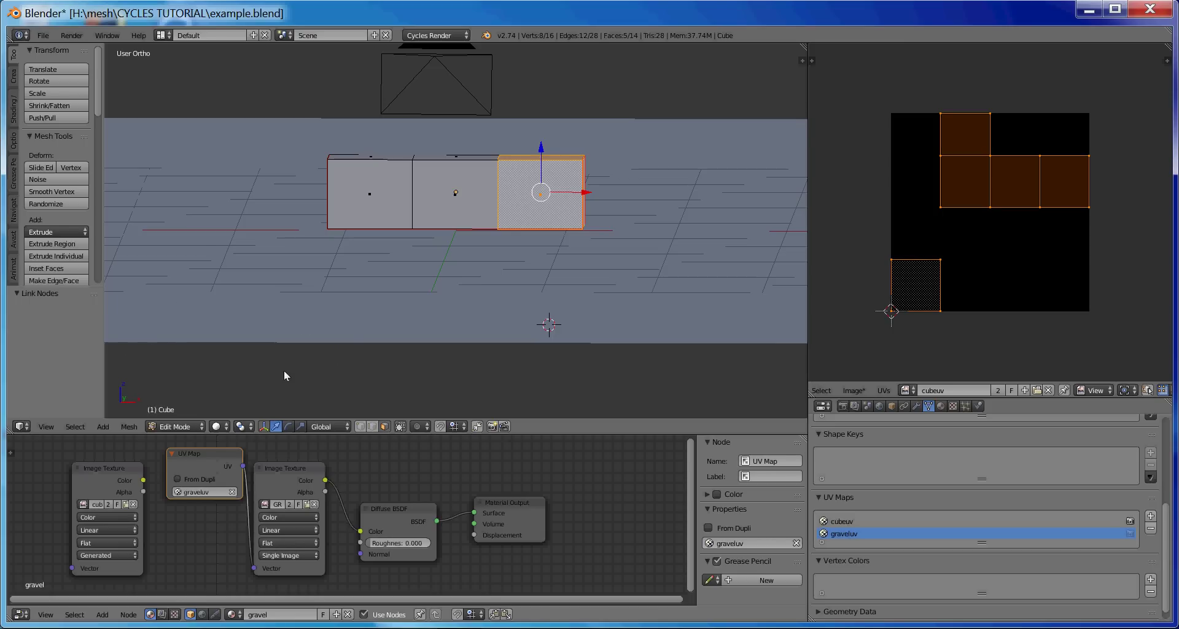
Move the cubeuv Image Texture node further away from the UV Map node and clear the face selection.
left_click(99, 468)
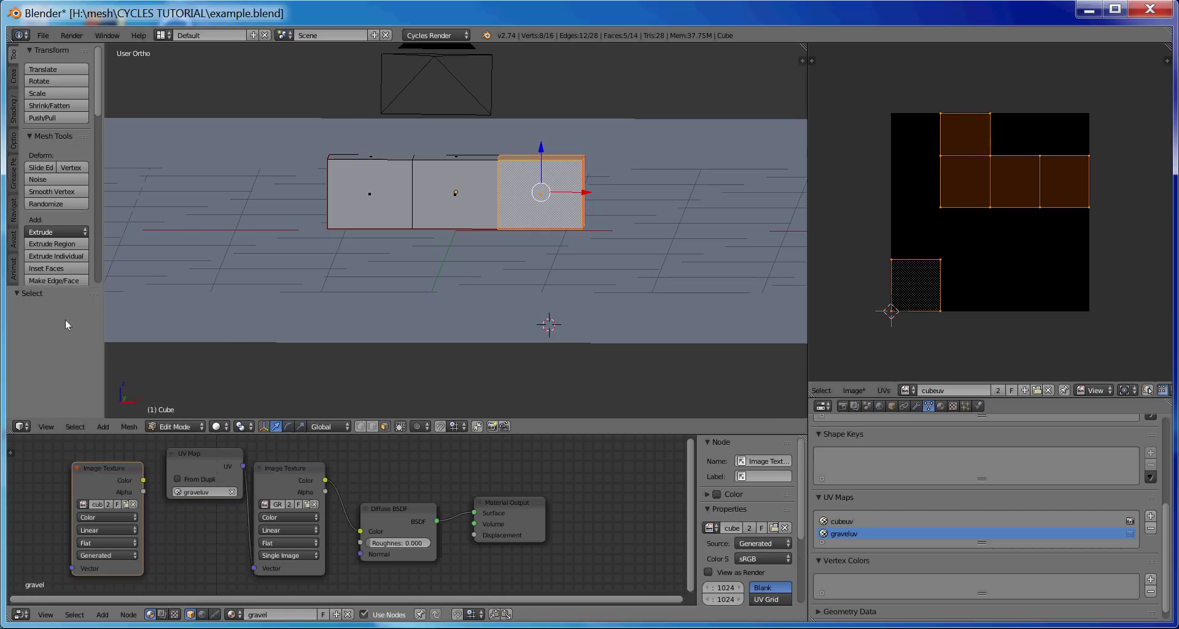
left_click_drag(96, 466, 76, 461)
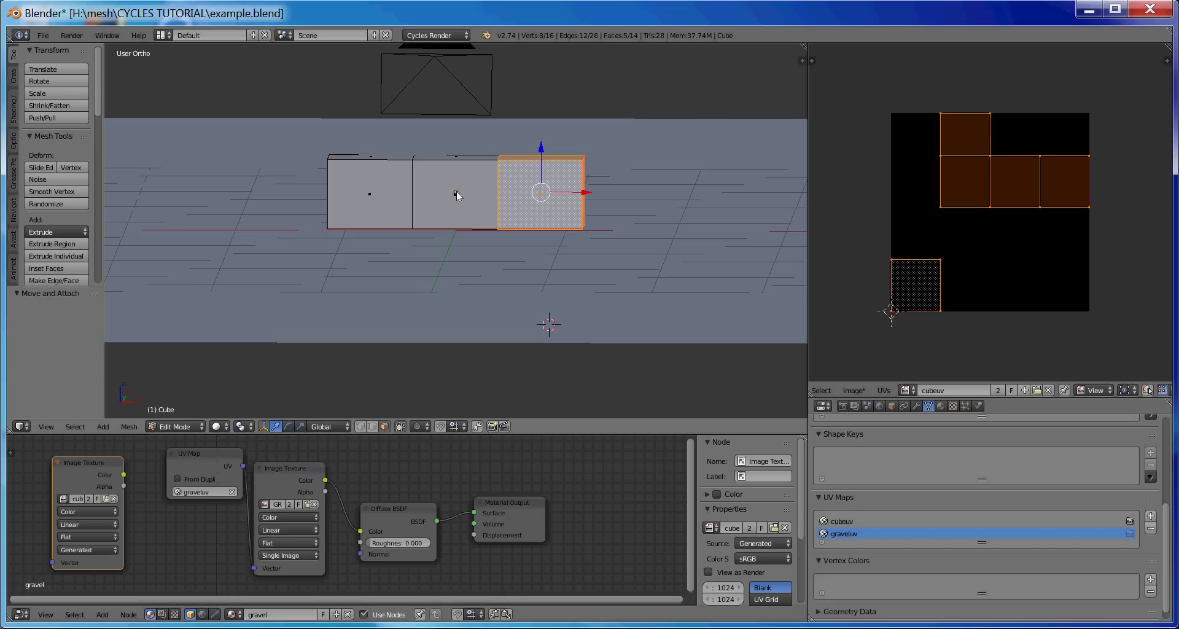
key("a")
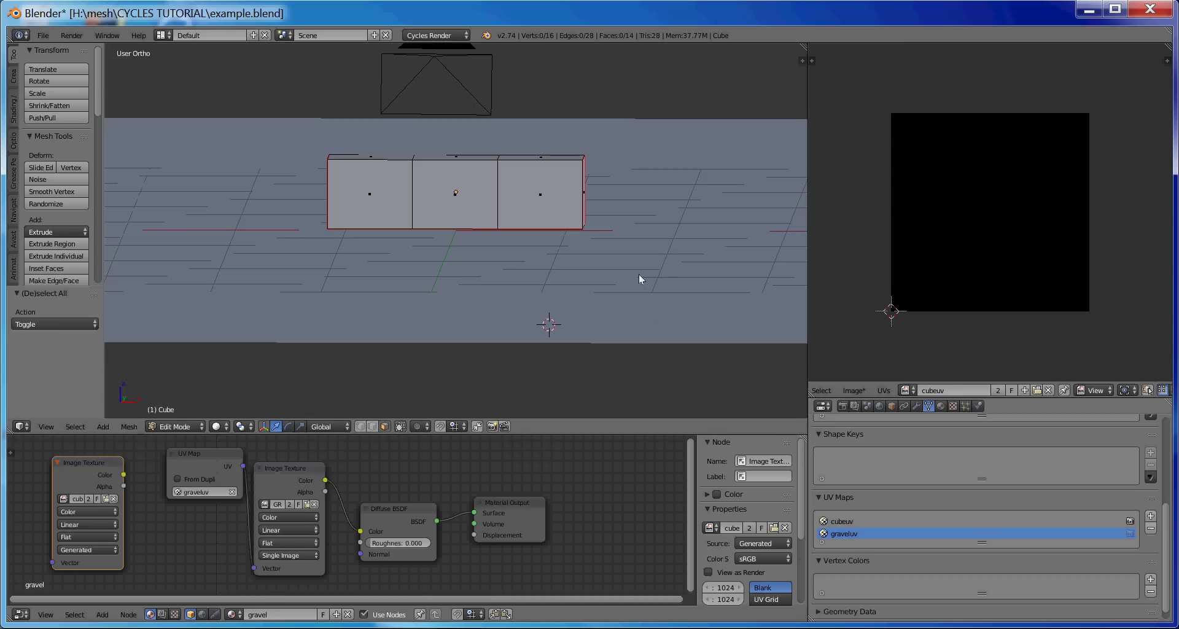
Select the faces assigned to the leather material and shift its Diffuse BSDF and Material Output nodes aside to free space before them.
left_click(941, 406)
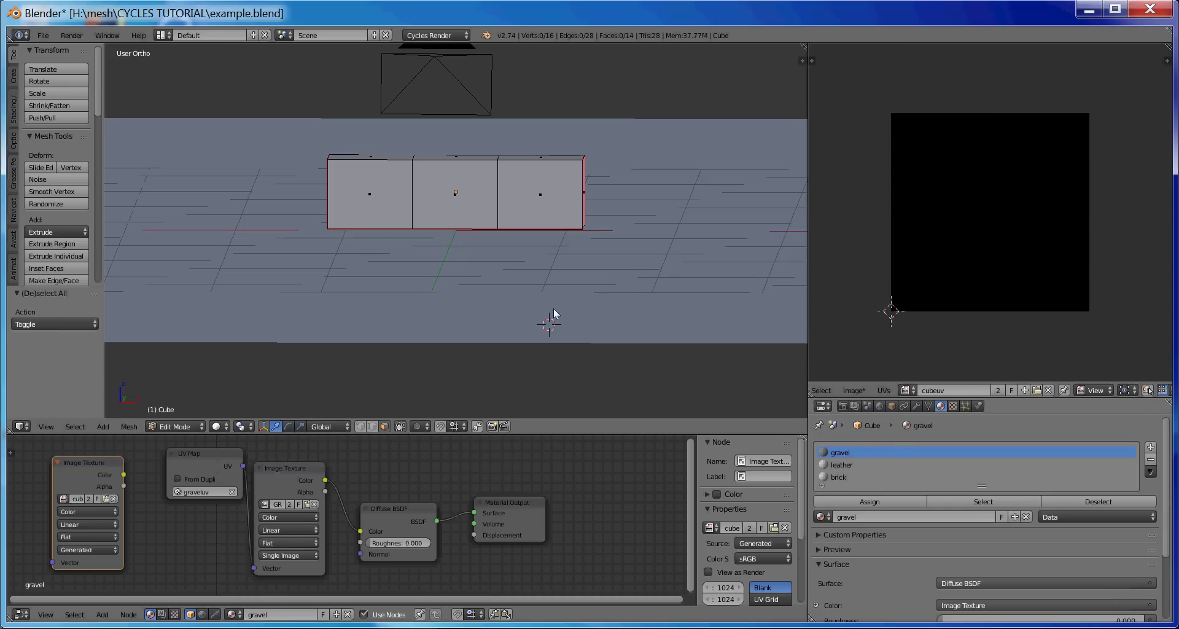
left_click(839, 465)
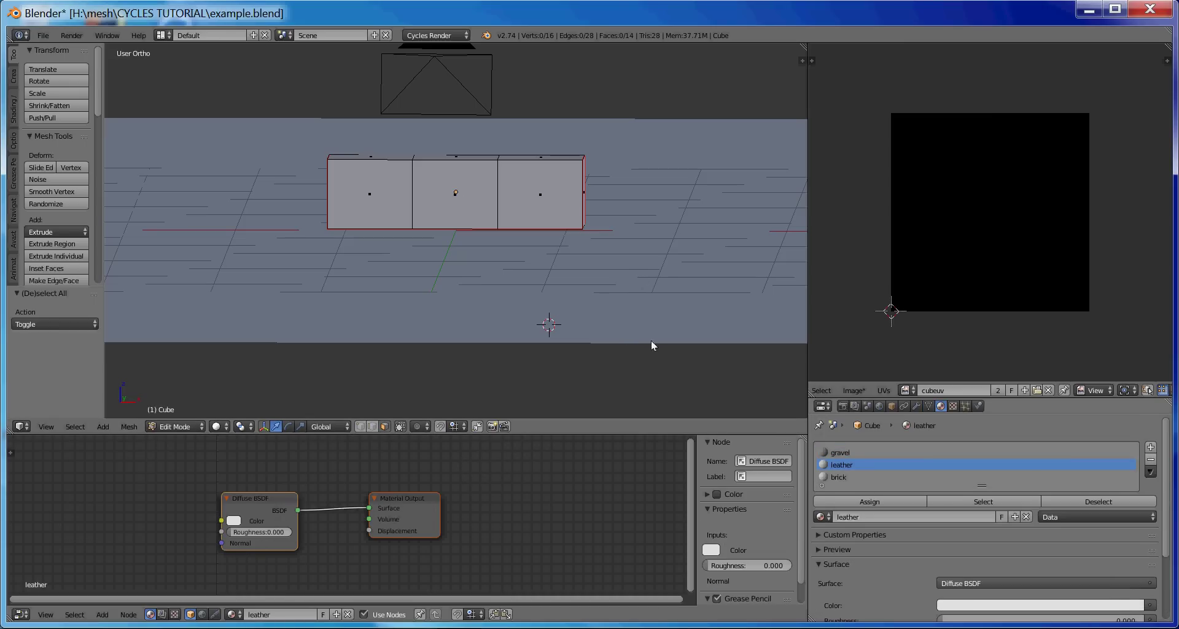
left_click(983, 502)
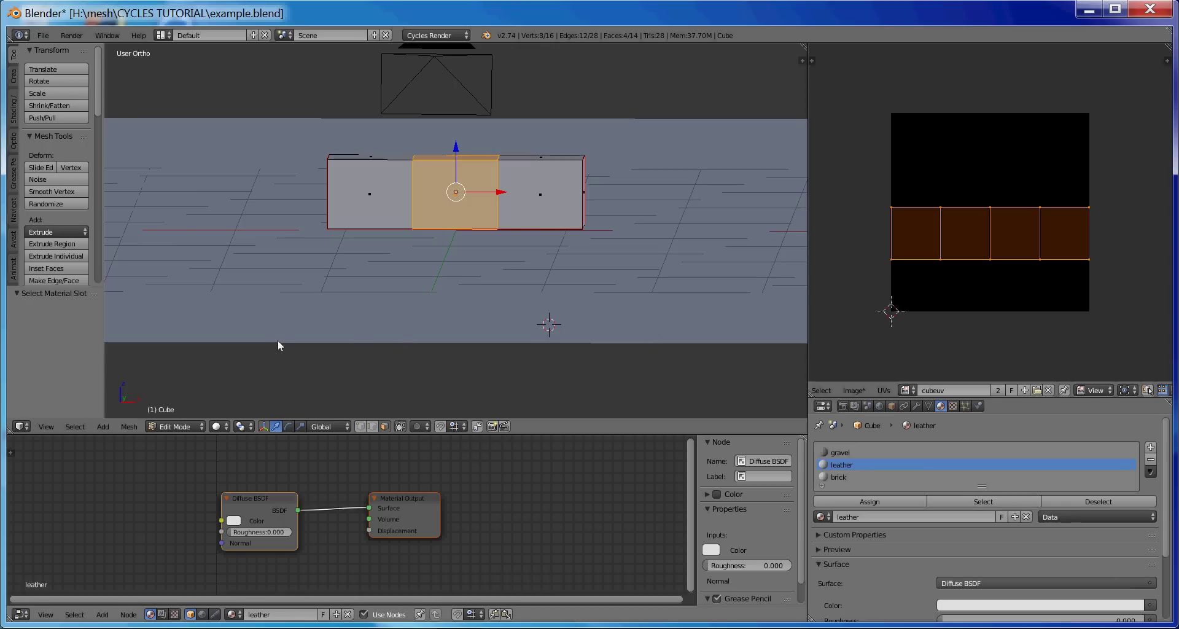
left_click_drag(416, 510, 591, 511)
left_click_drag(264, 507, 462, 504)
Add a new UV map to the cube and name it leatheruv.
left_click(930, 406)
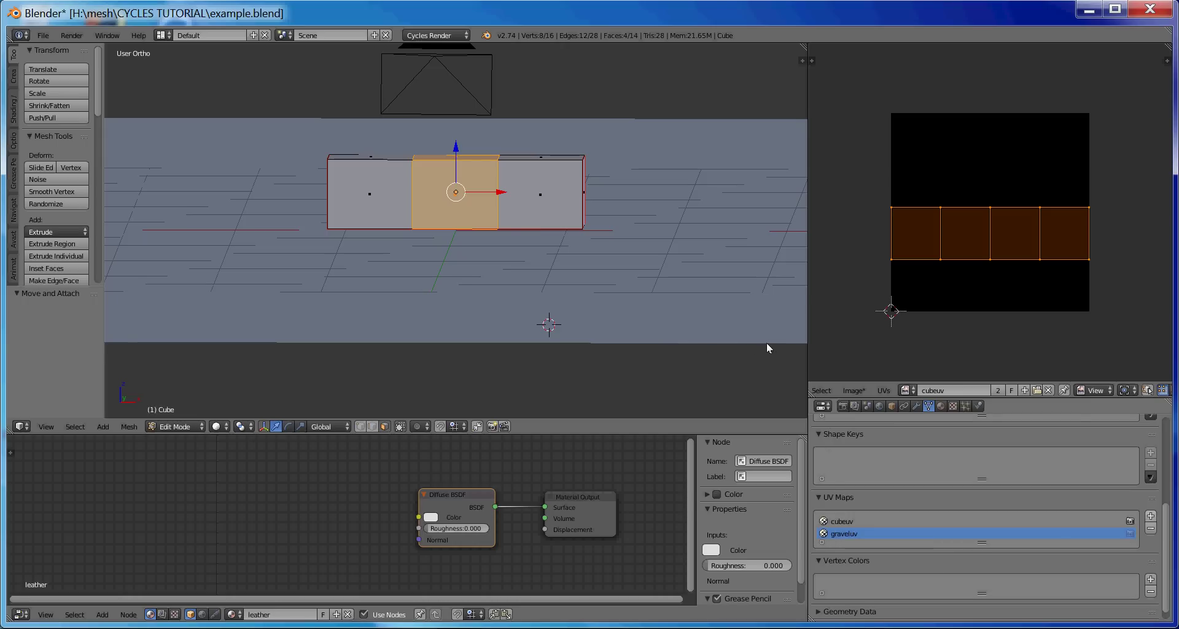
left_click(1150, 516)
double_click(853, 545)
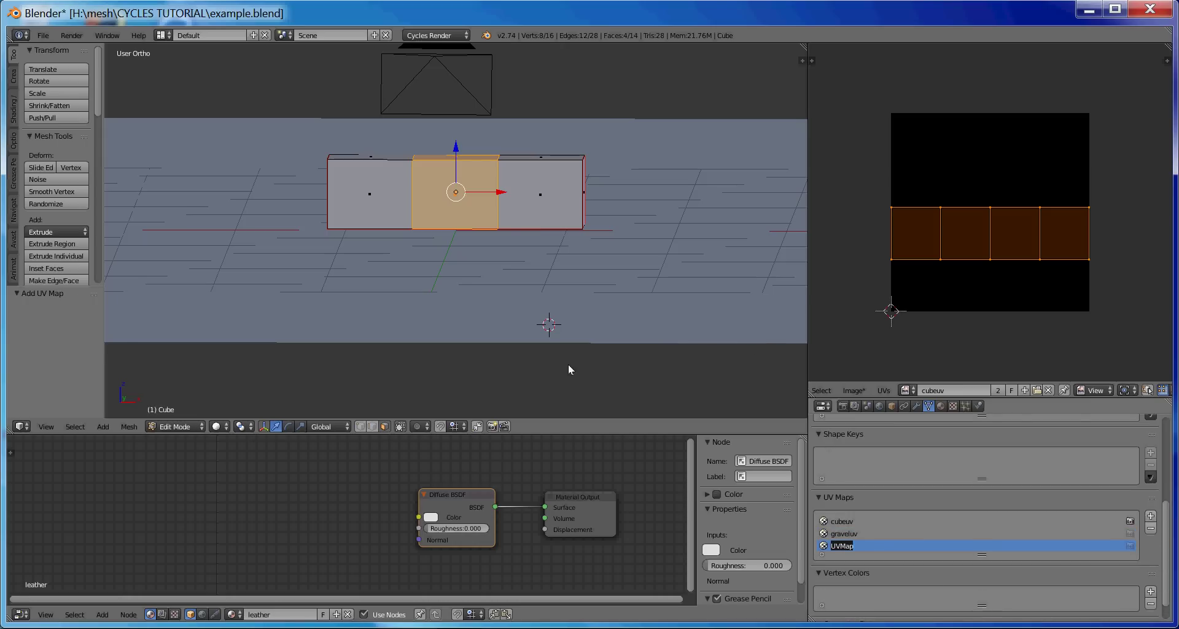
type("leather")
key("Delete")
key("Delete")
type("le")
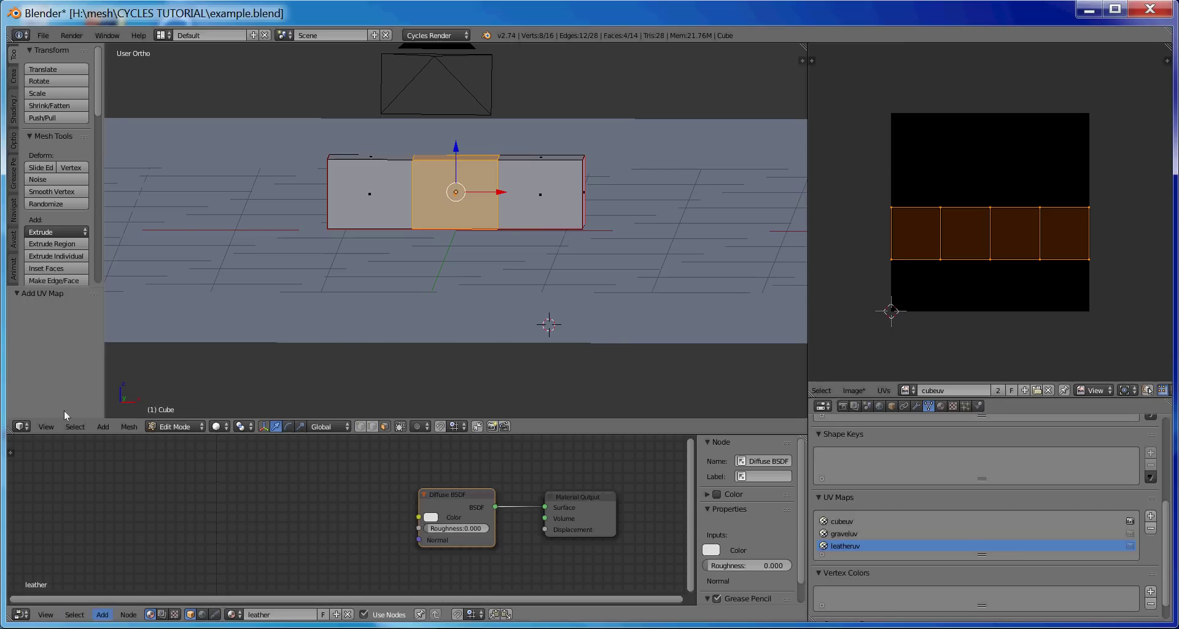
Add an Image Texture node before the leather material's Diffuse BSDF and place a duplicate of it further away.
left_click(102, 615)
key("i")
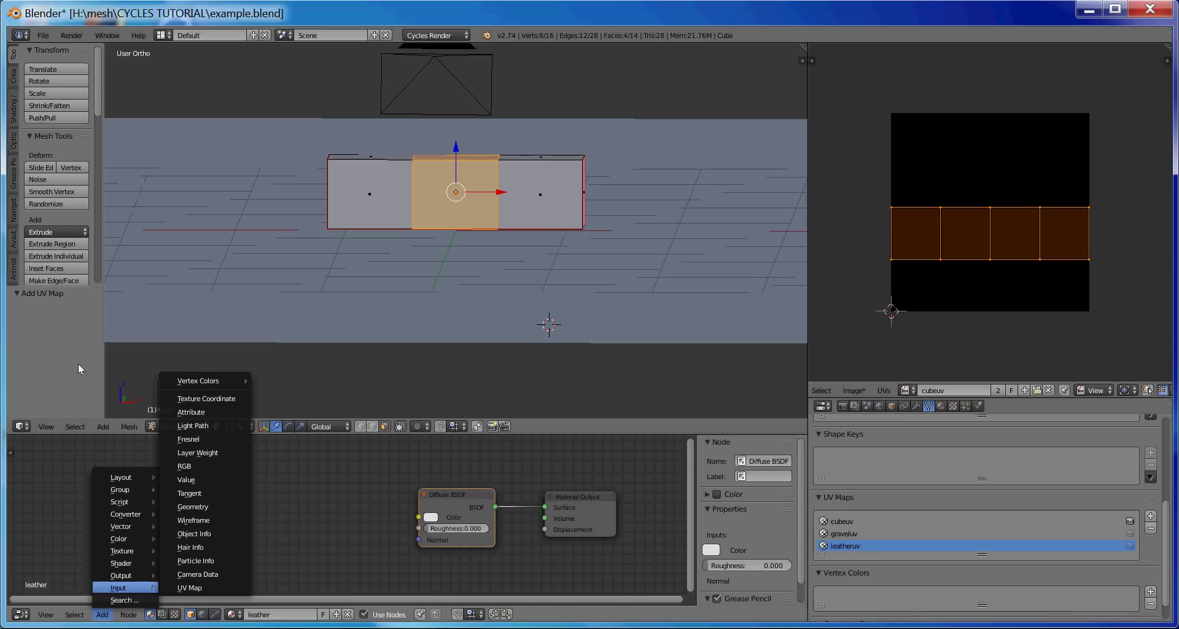
mouse_move(118, 551)
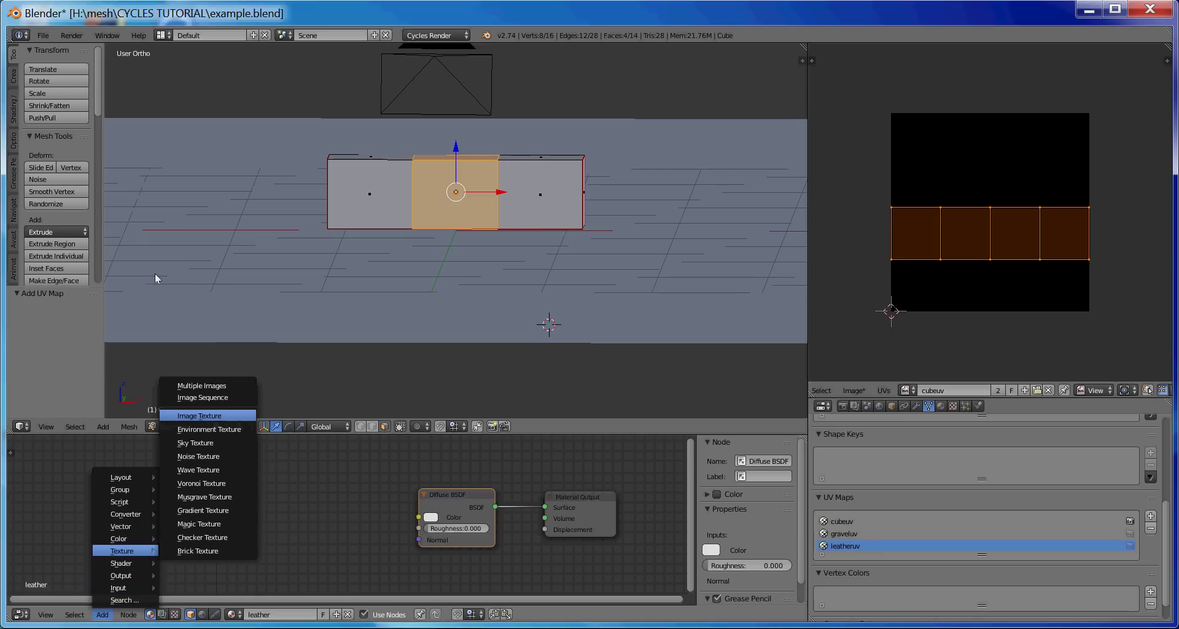
key("Return")
left_click(194, 311)
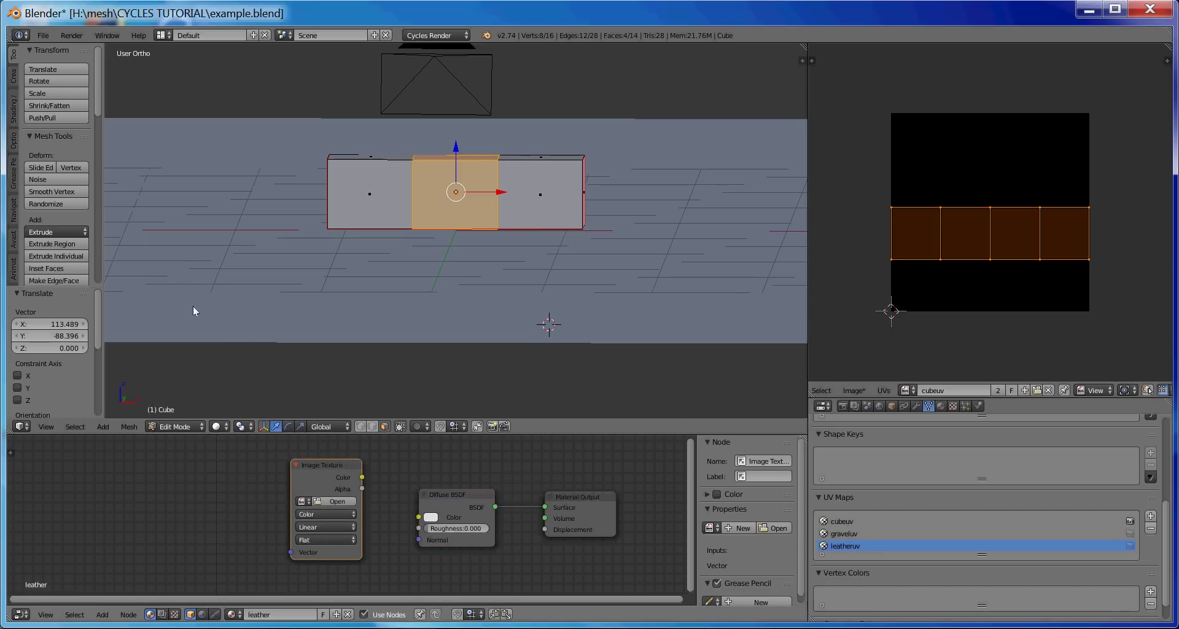
key("shift+d")
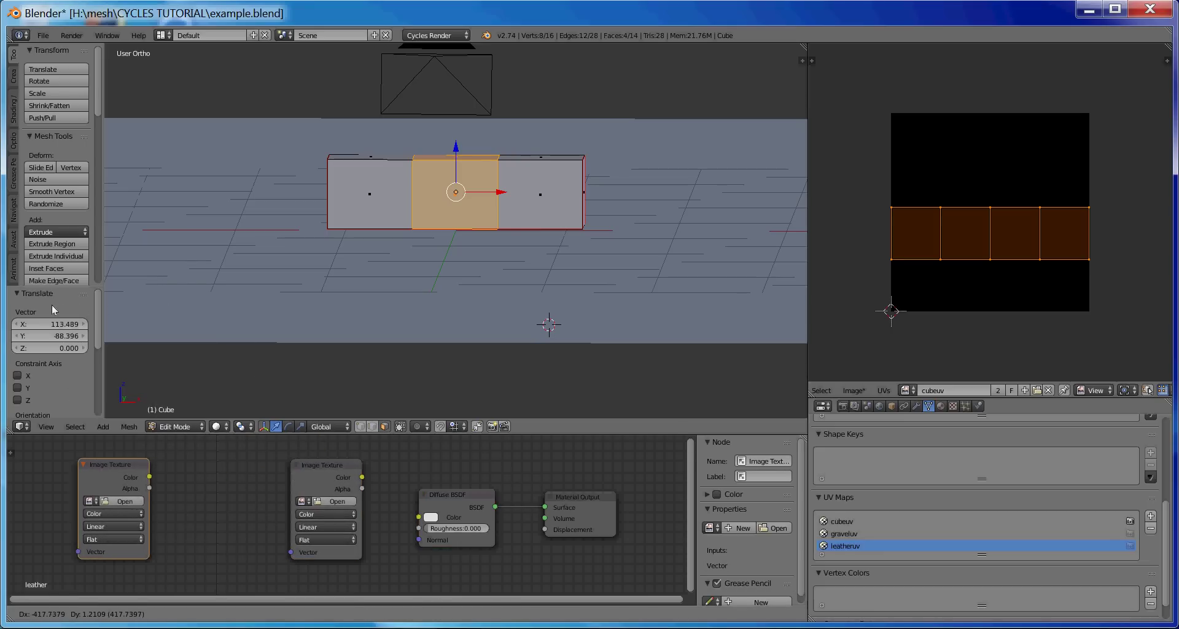
left_click(51, 304)
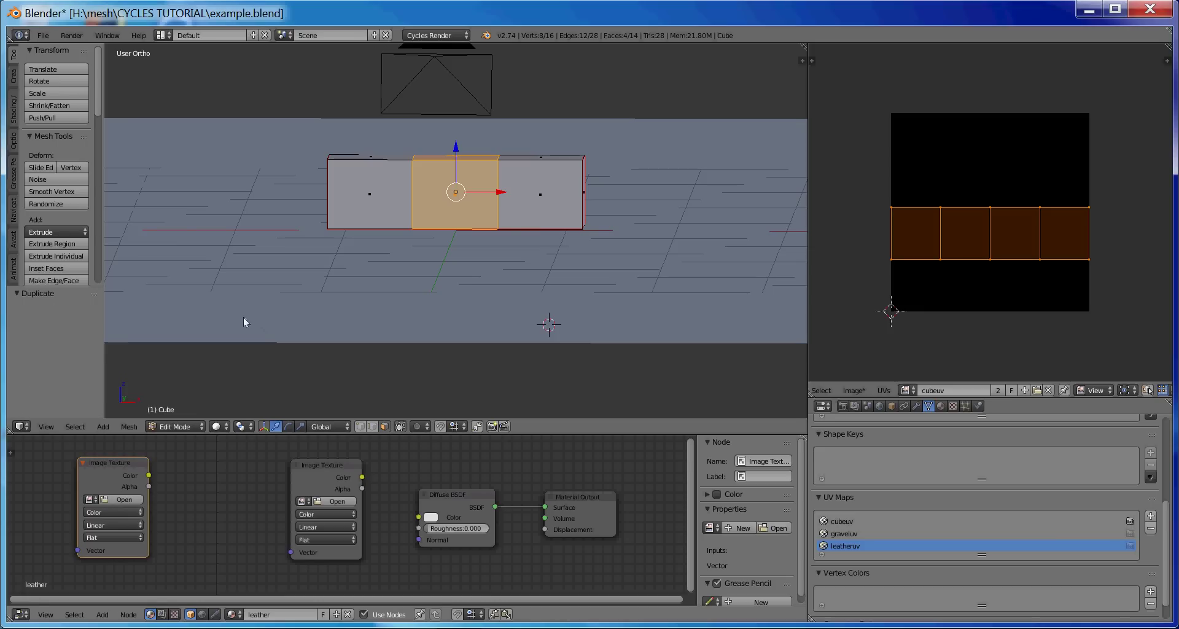
Link the nearer Image Texture's Color output to the leather Diffuse BSDF's Color input and assign LEATHER.jpg to that texture.
left_click_drag(362, 477, 419, 517)
left_click(301, 501)
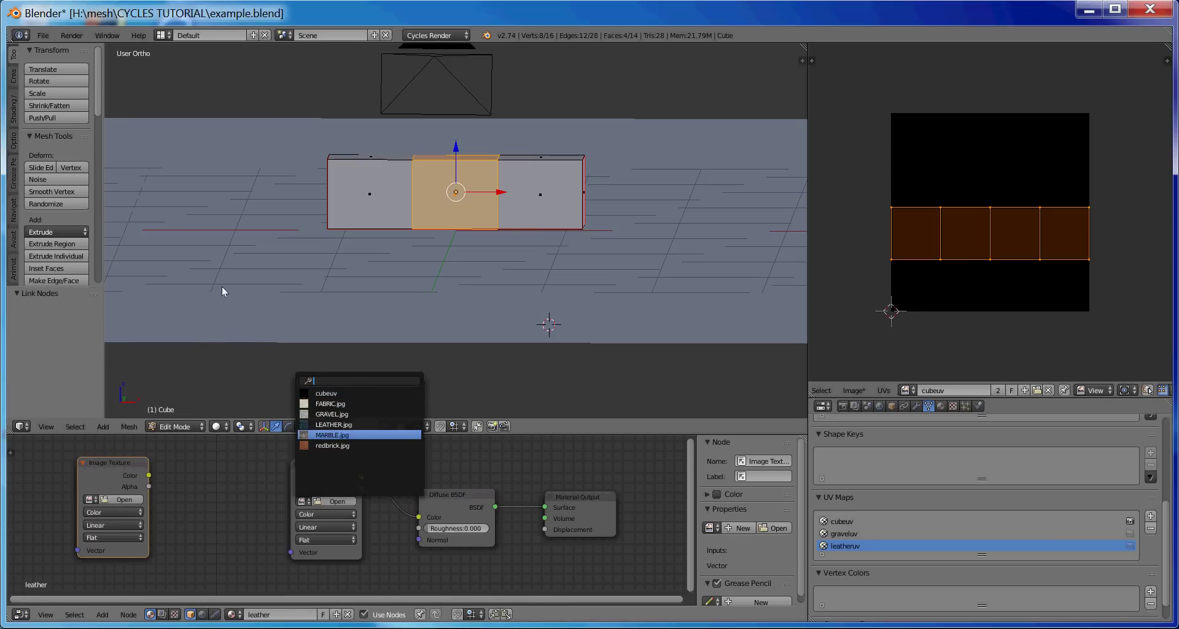
left_click(334, 425)
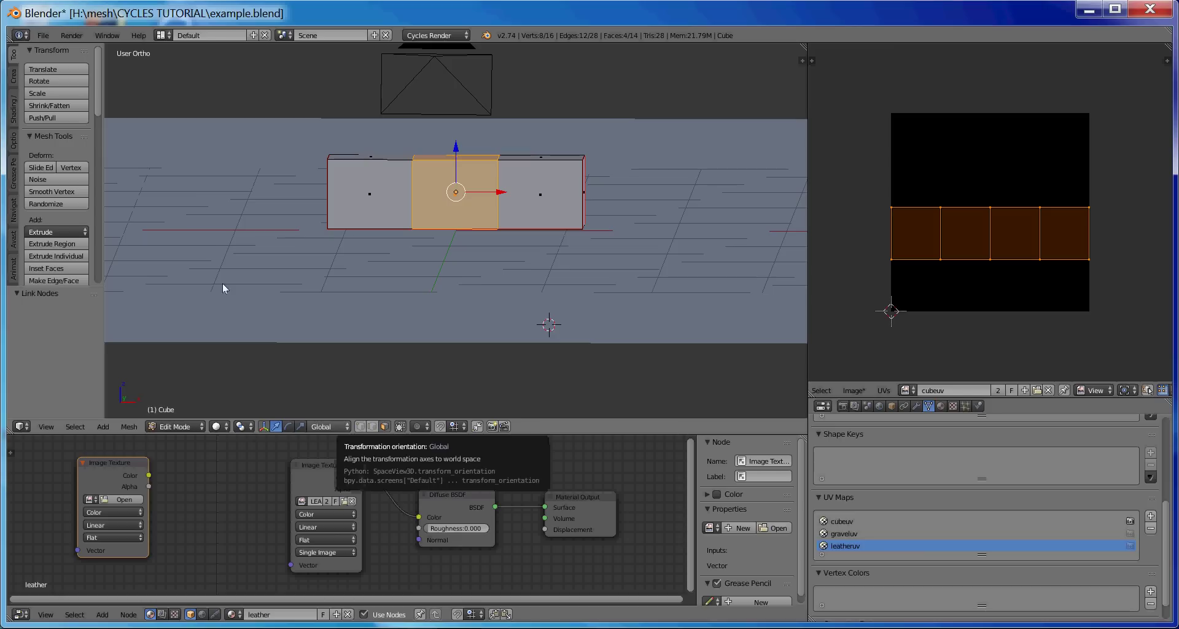
Add a UV Map node set to leatheruv and link its UV output to the LEATHER.jpg texture's Vector input.
left_click(104, 614)
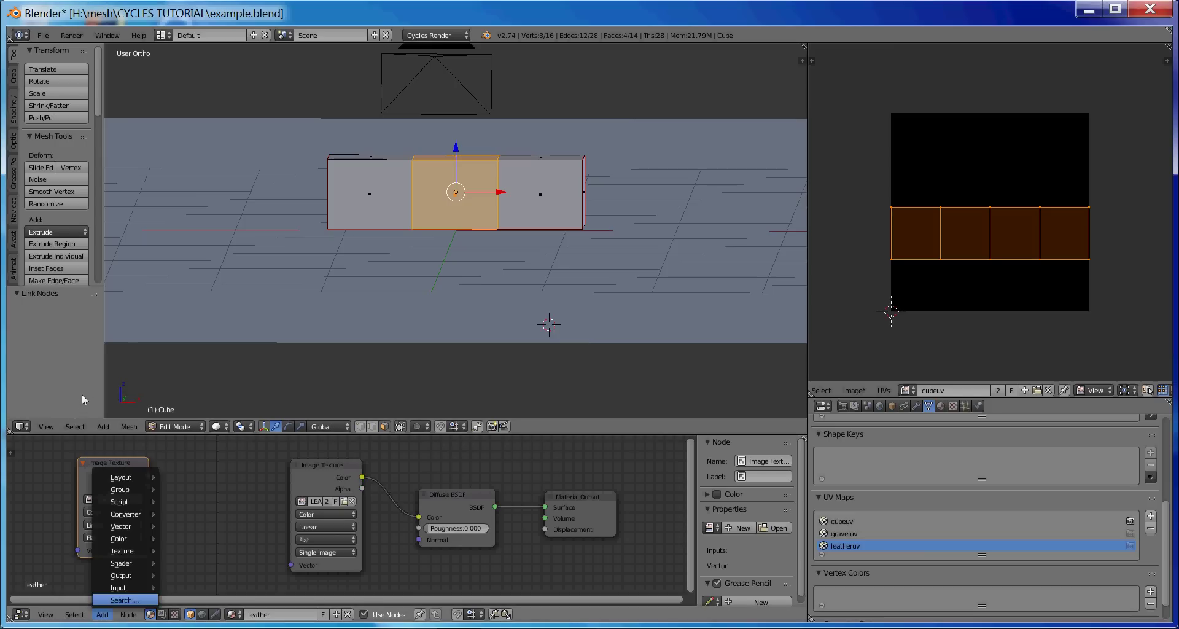
mouse_move(126, 588)
left_click(190, 587)
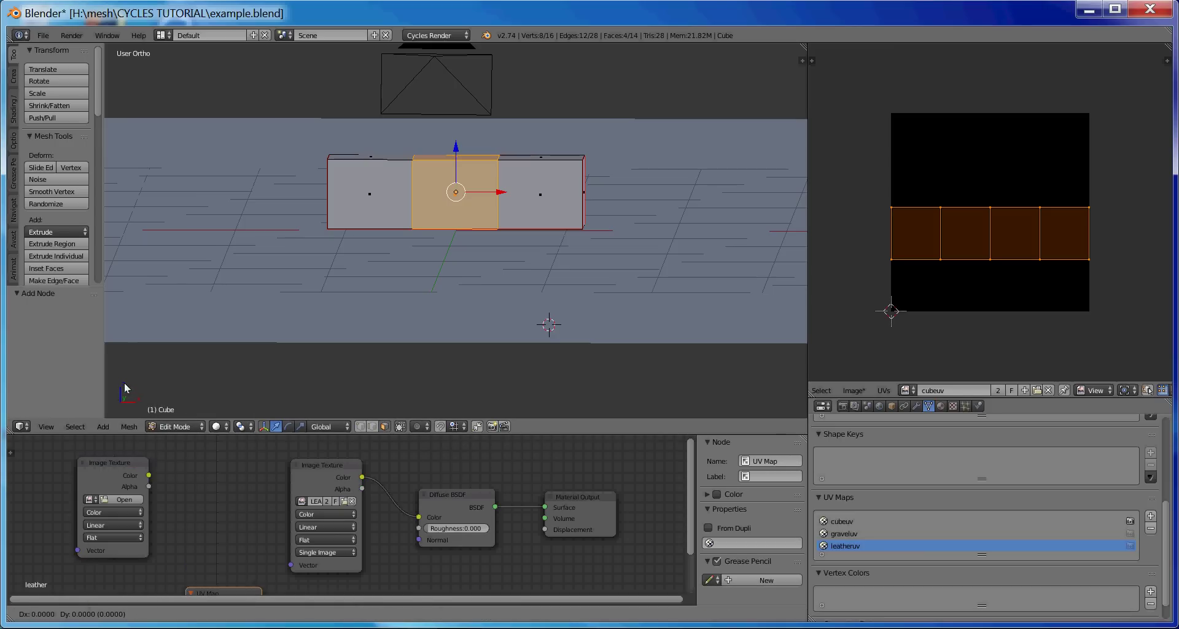
left_click(125, 303)
left_click_drag(266, 472, 290, 565)
left_click(222, 497)
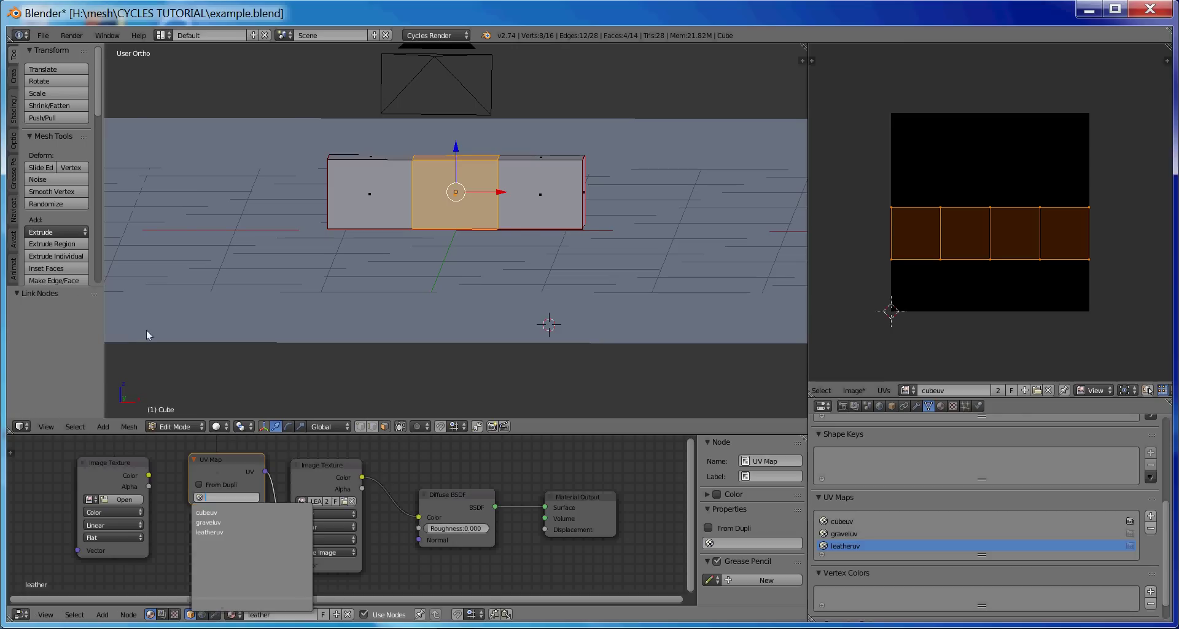
left_click(209, 532)
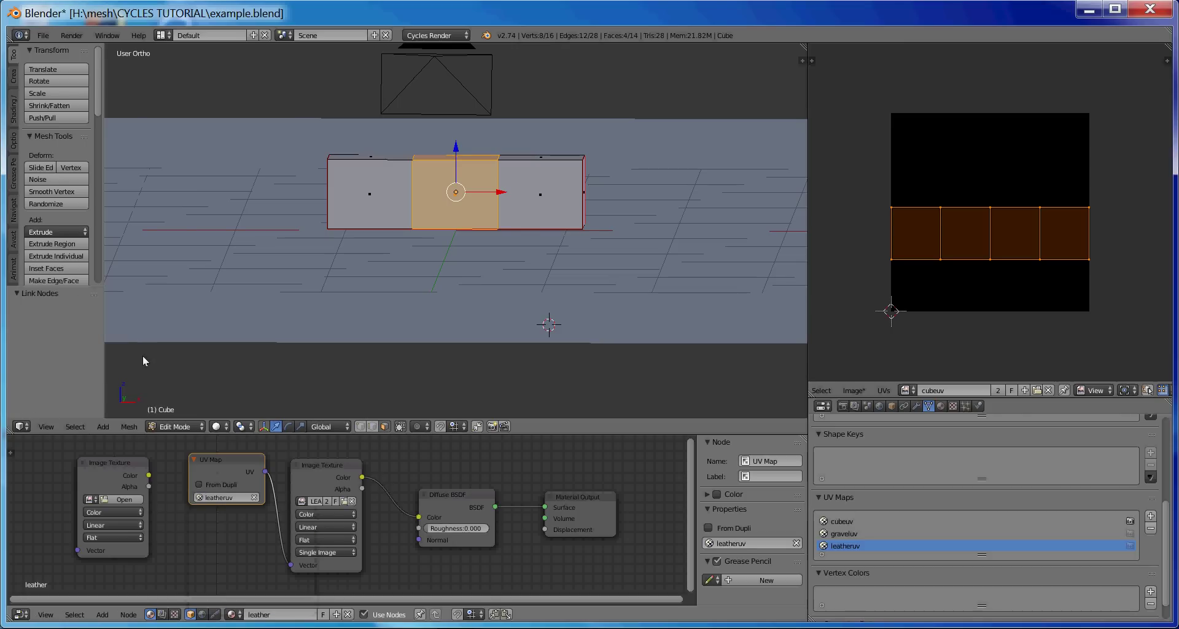
Assign the cubeuv image to the leather material's unlinked Image Texture node and move that node slightly further from the UV Map node.
left_click(91, 499)
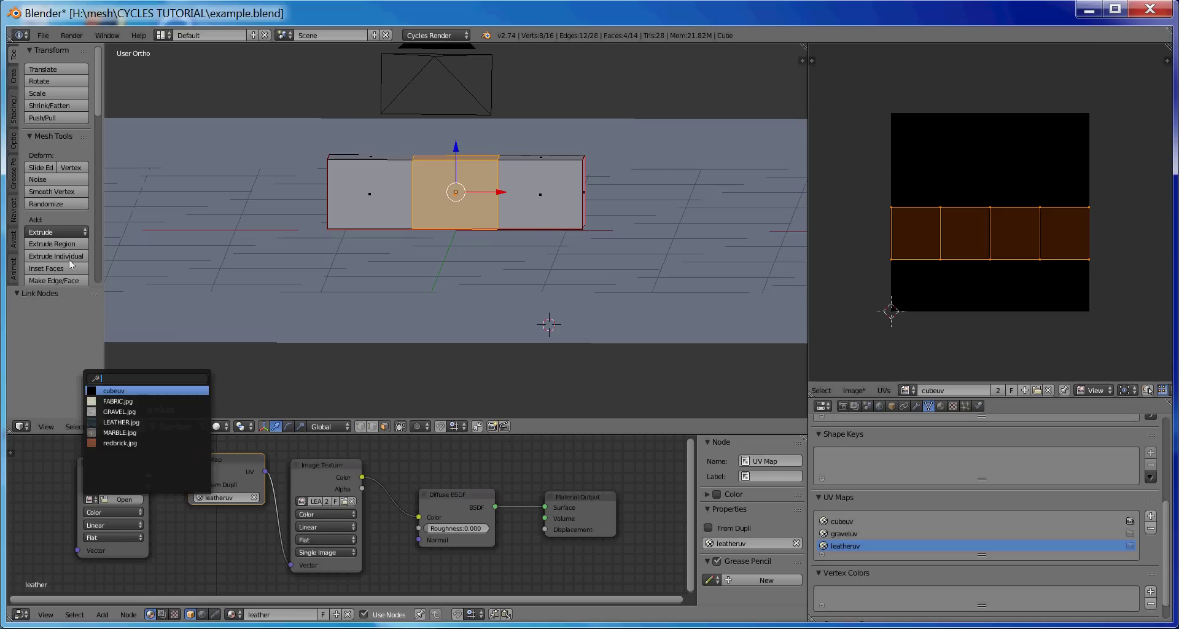
left_click(104, 391)
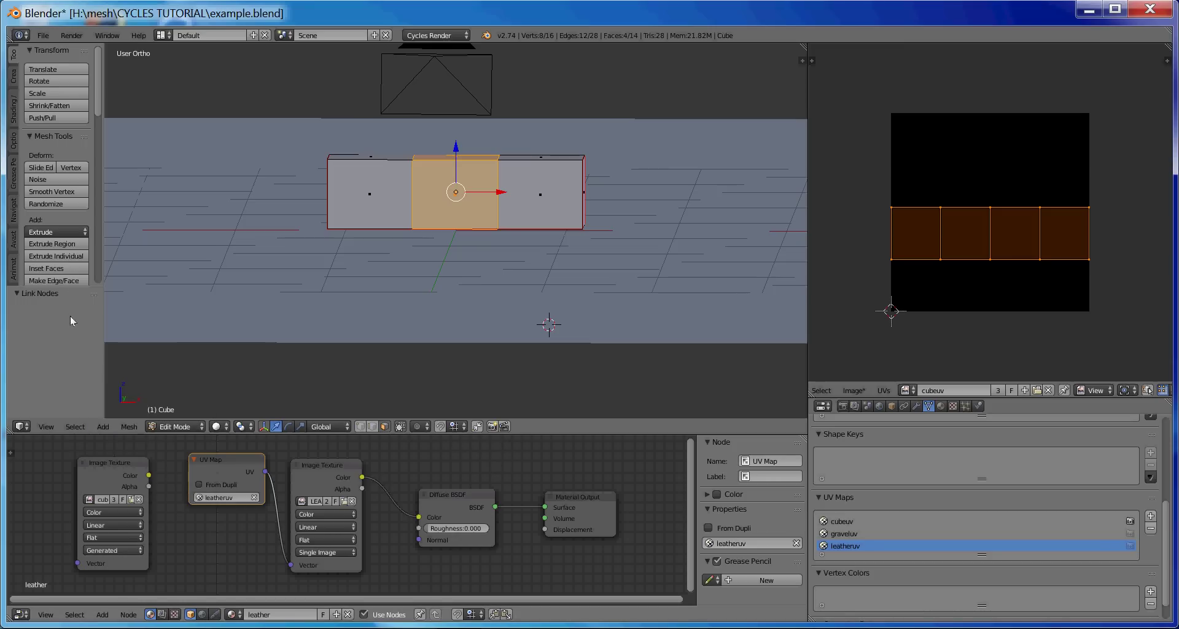
left_click_drag(105, 473, 83, 470)
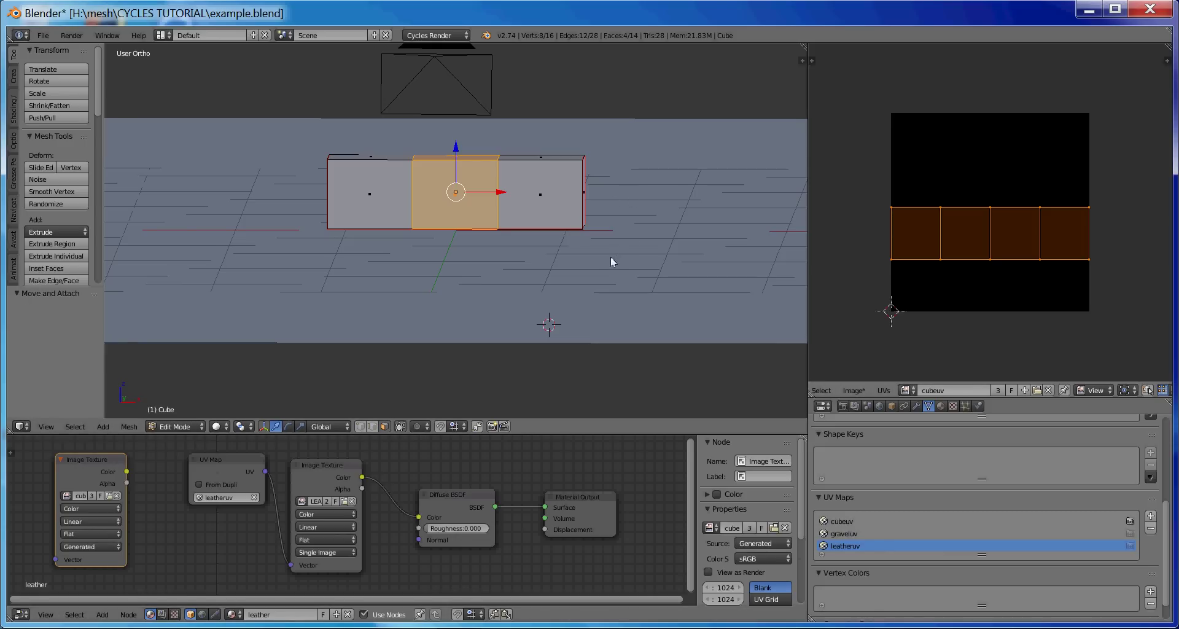
Display LEATHER.jpg behind the UV layout and switch the 3D viewport shading to Material.
left_click(910, 390)
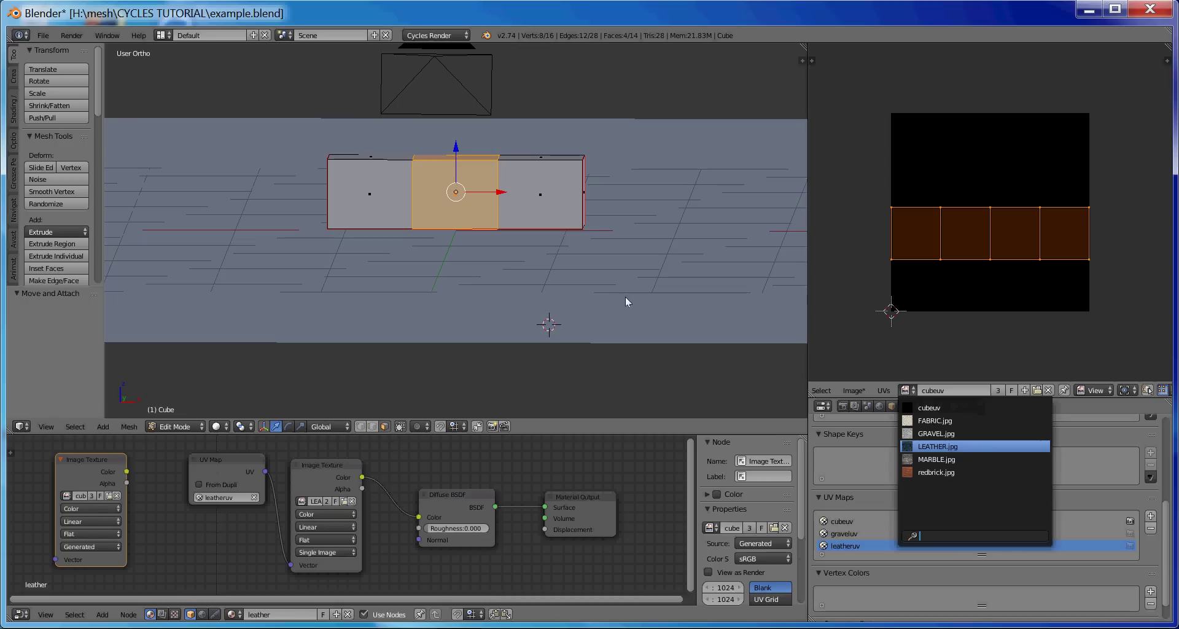
key("Return")
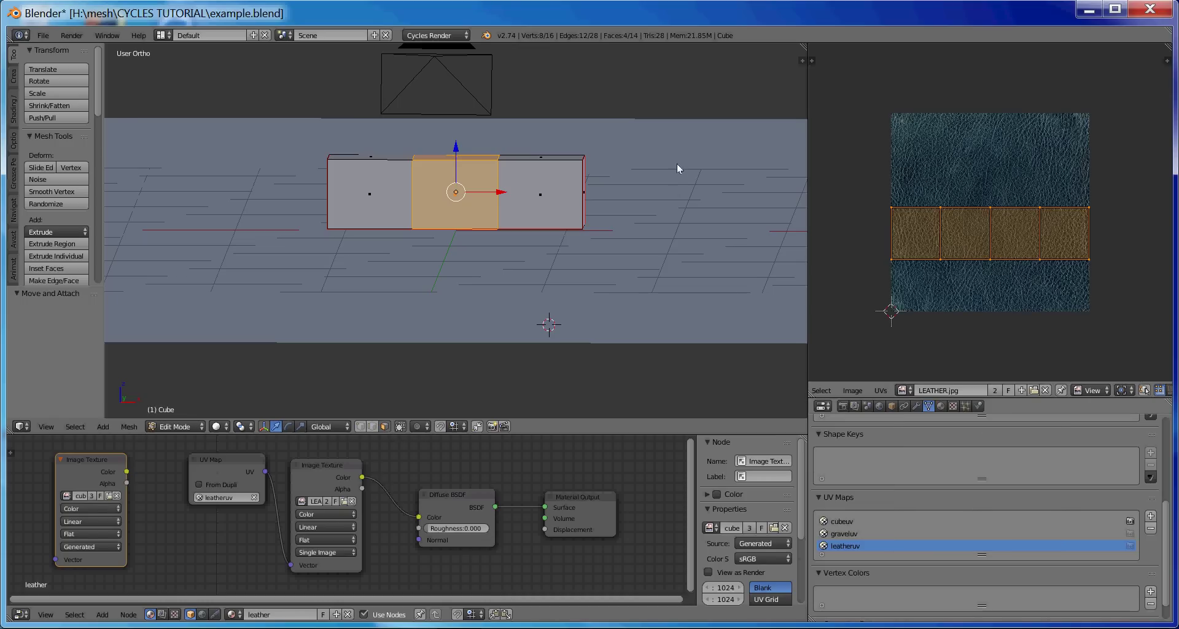
scroll(1015, 245, "down", 1)
left_click(219, 426)
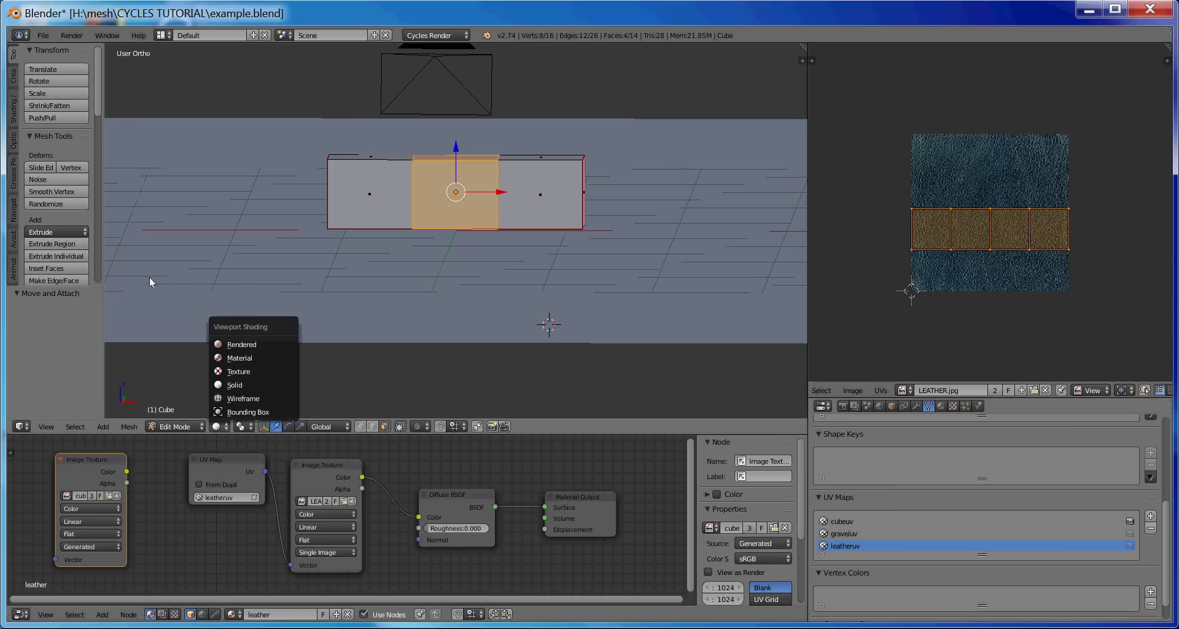
key("Up")
key("Up")
key("Return")
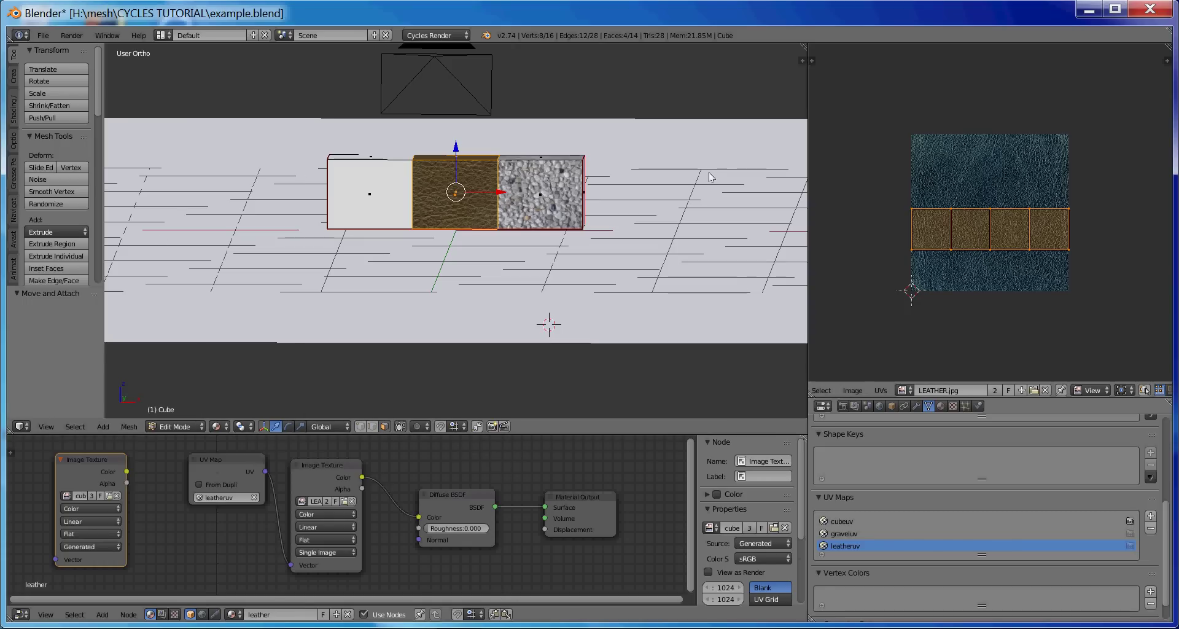
Scale the leather faces' UV strip to about 0.86 and rotate it 90 degrees.
key("s")
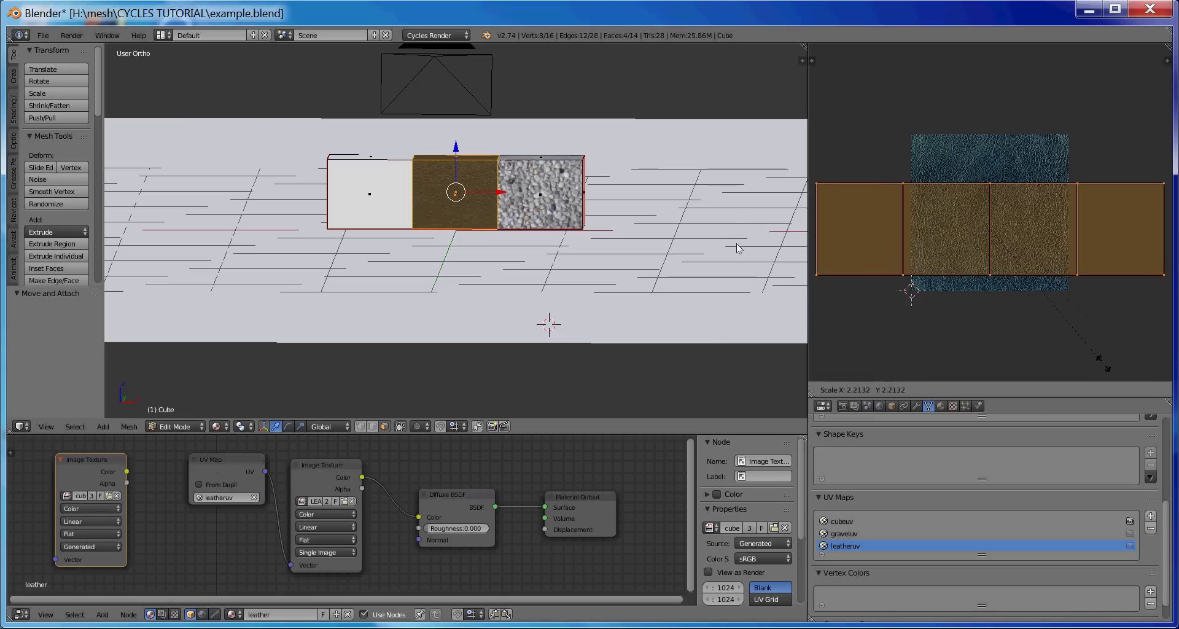
left_click(698, 181)
key("r")
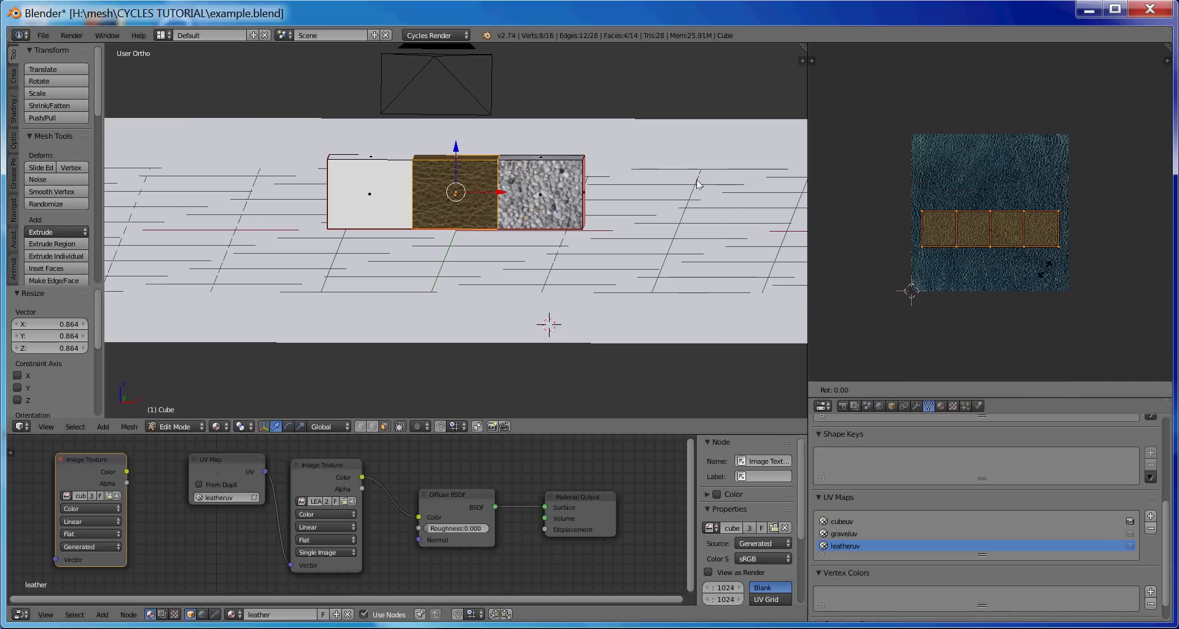
key("9")
key("0")
key("Return")
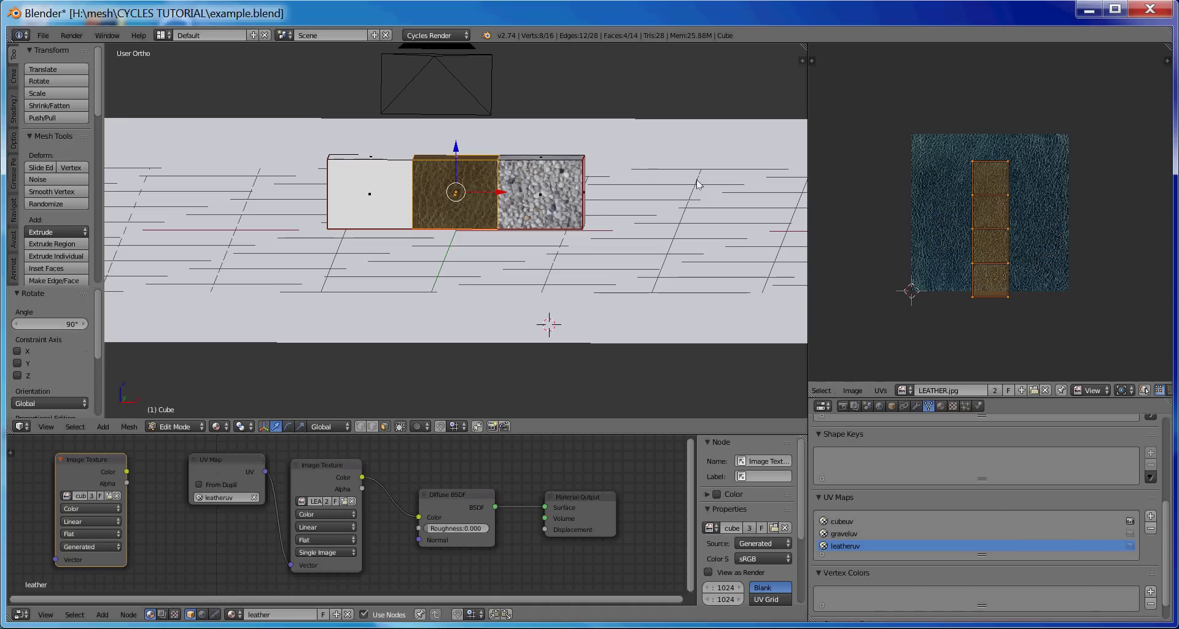
Move the leather UV strip up by about 0.10 and scale it up by about 3.5 so the texture tiles finer.
key("g")
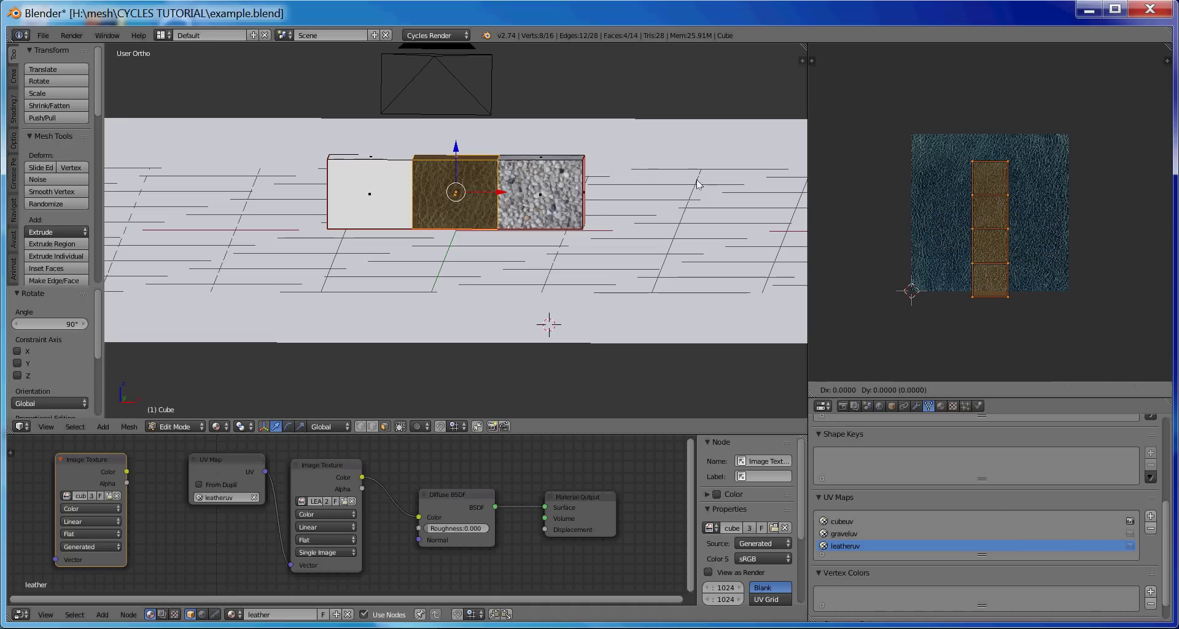
left_click(697, 174)
scroll(1057, 281, "down", 6)
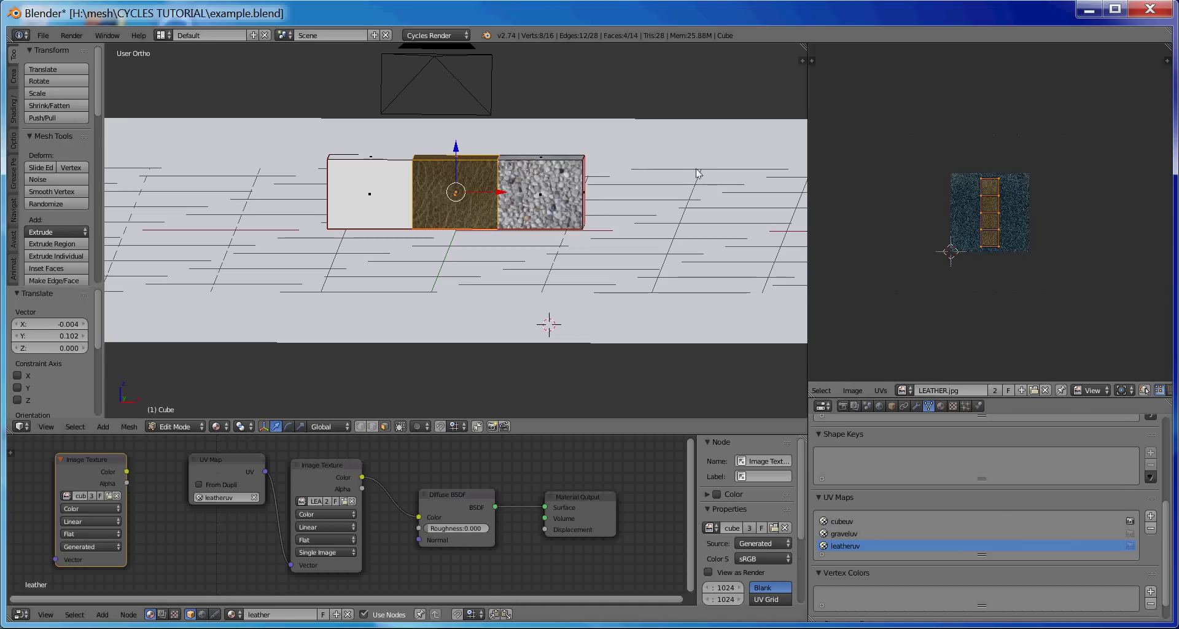
key("s")
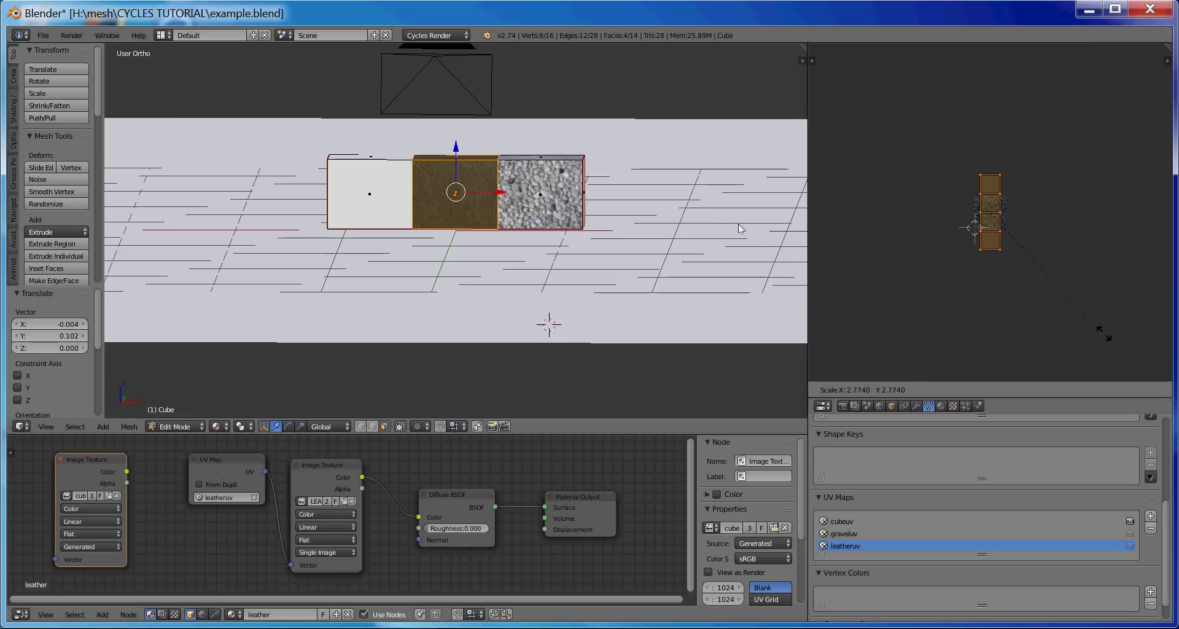
left_click(688, 219)
scroll(668, 219, "up", 6)
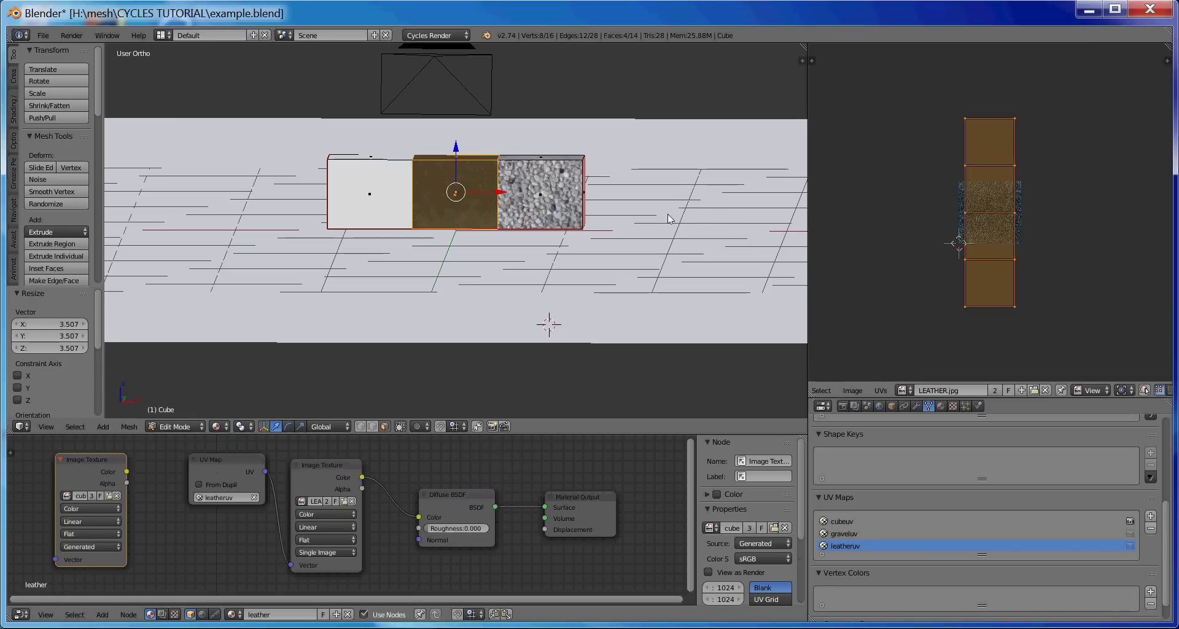
scroll(668, 219, "down", 1)
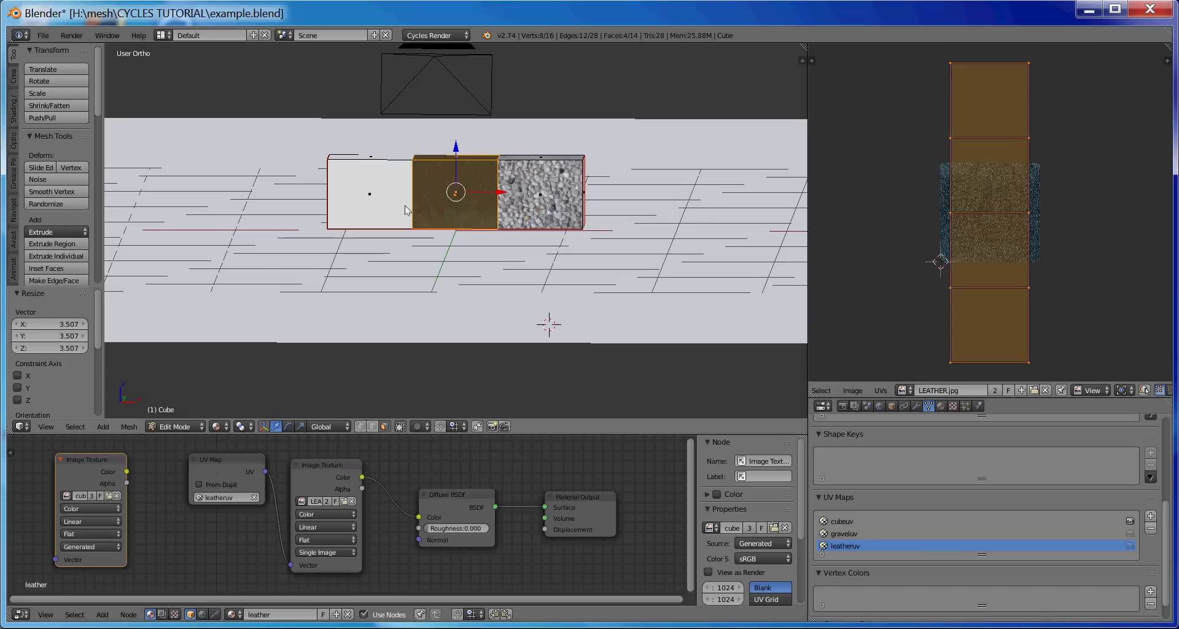
Clear the face selection, make the brick material active and select the faces assigned to it.
key("a")
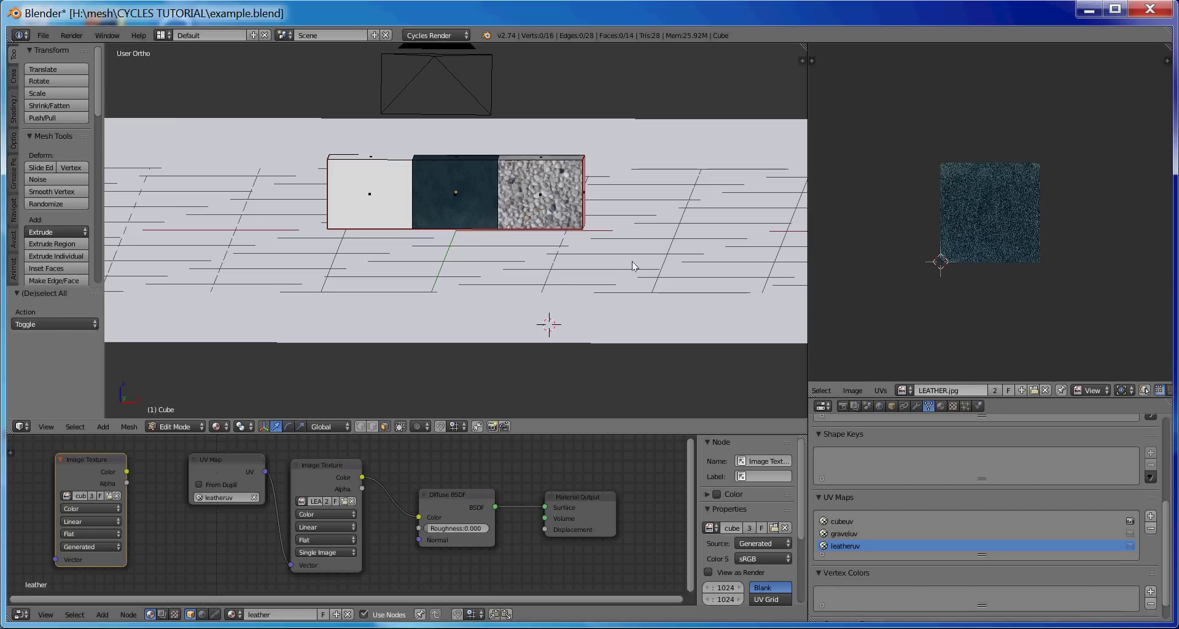
left_click(941, 406)
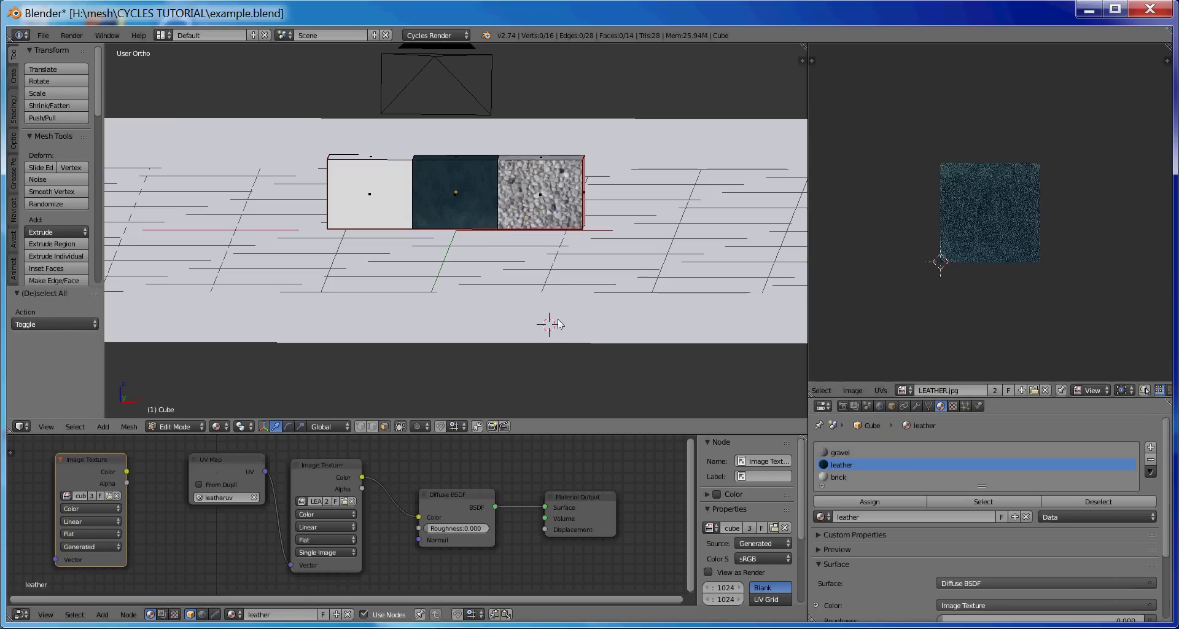
left_click(837, 478)
left_click(957, 502)
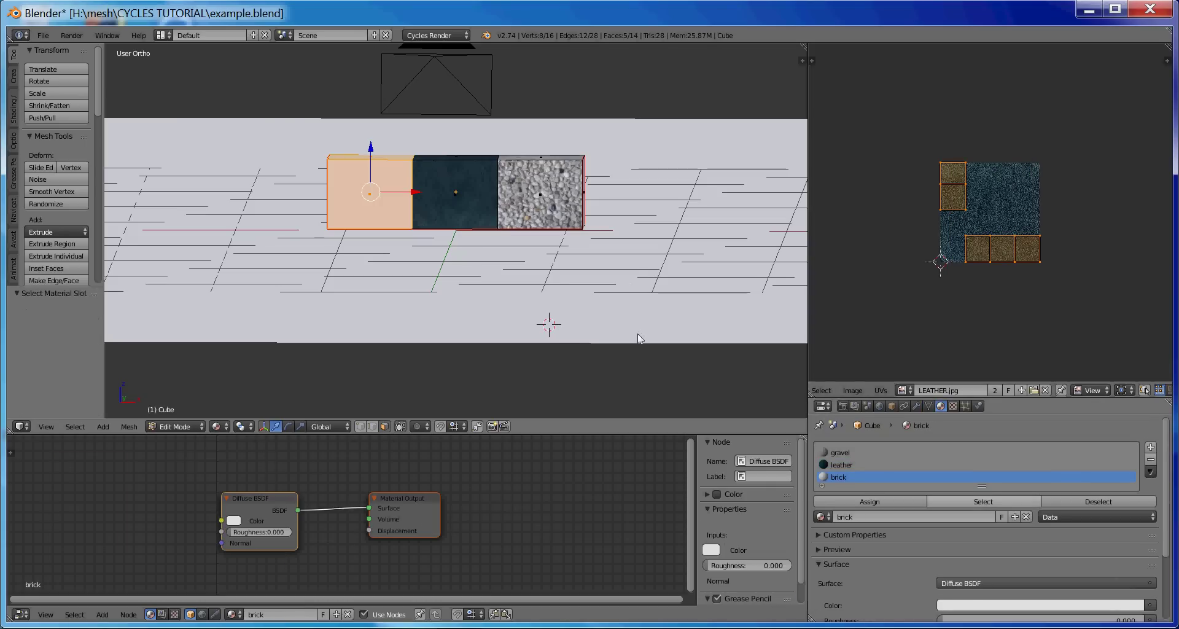
Add a new UV map to the cube and name it brickuv.
left_click(929, 406)
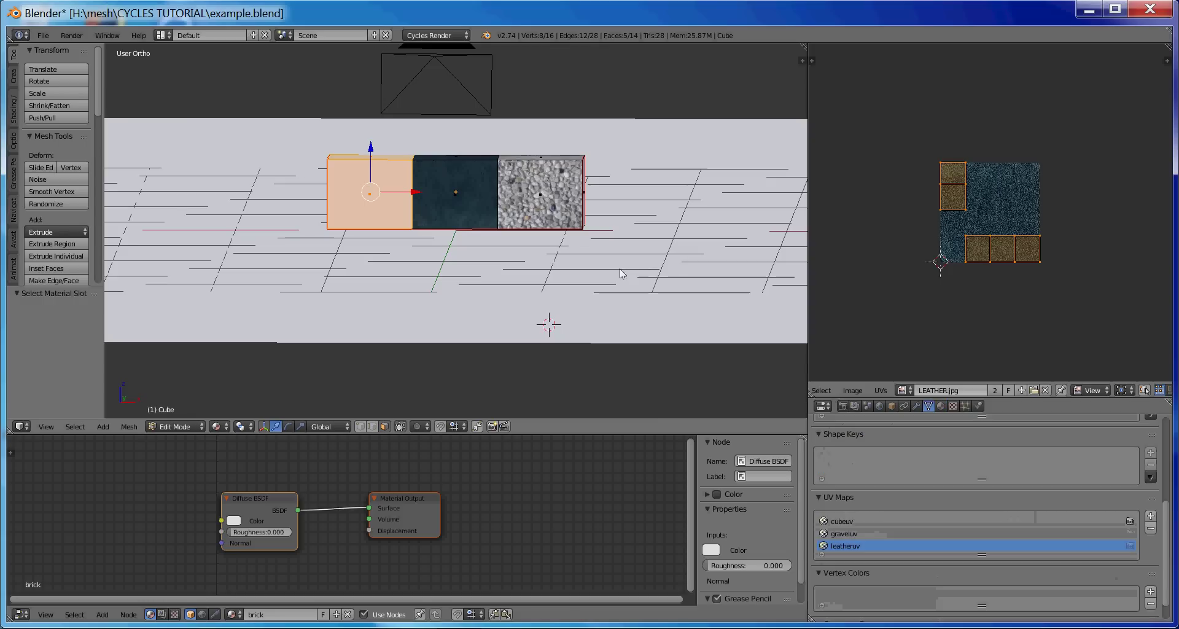
left_click(1151, 516)
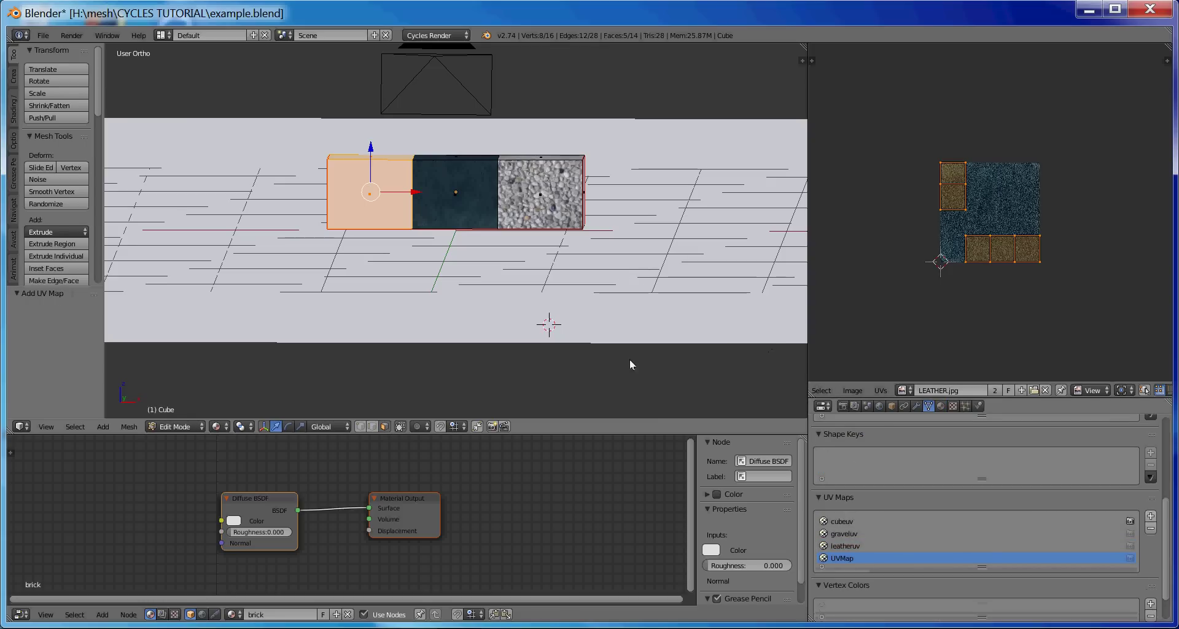
double_click(846, 558)
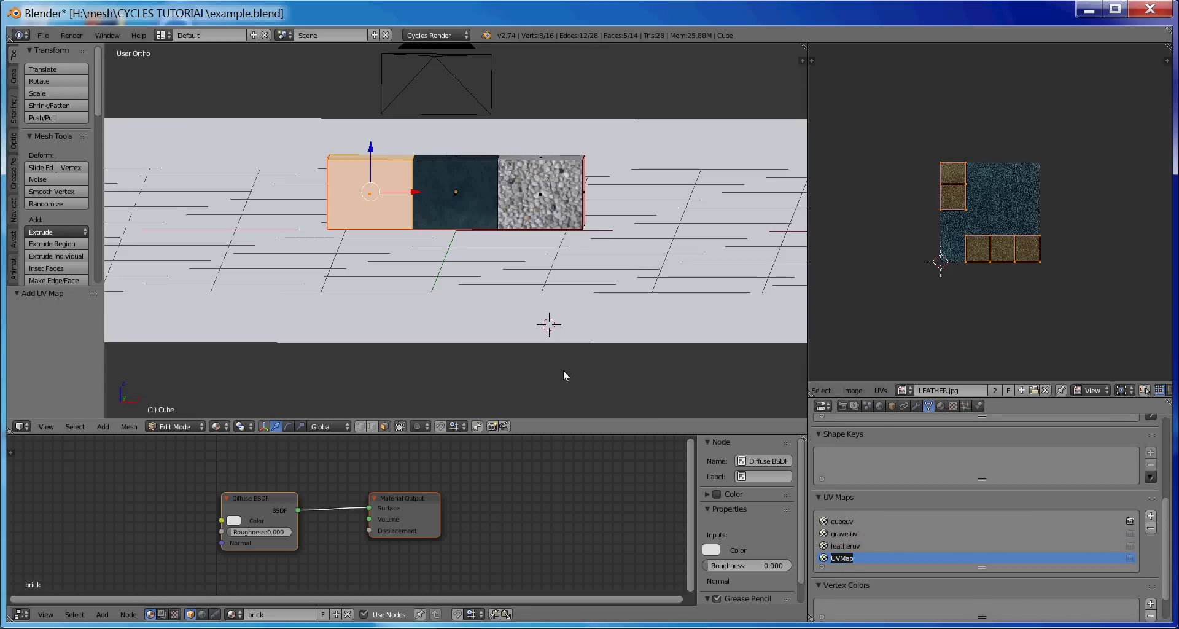
type("brickuv")
Make room in the brick material's node tree, add an Image Texture node before the Diffuse BSDF and place a duplicate beside it.
left_click_drag(403, 499, 518, 497)
left_click_drag(251, 497, 393, 489)
left_click(102, 615)
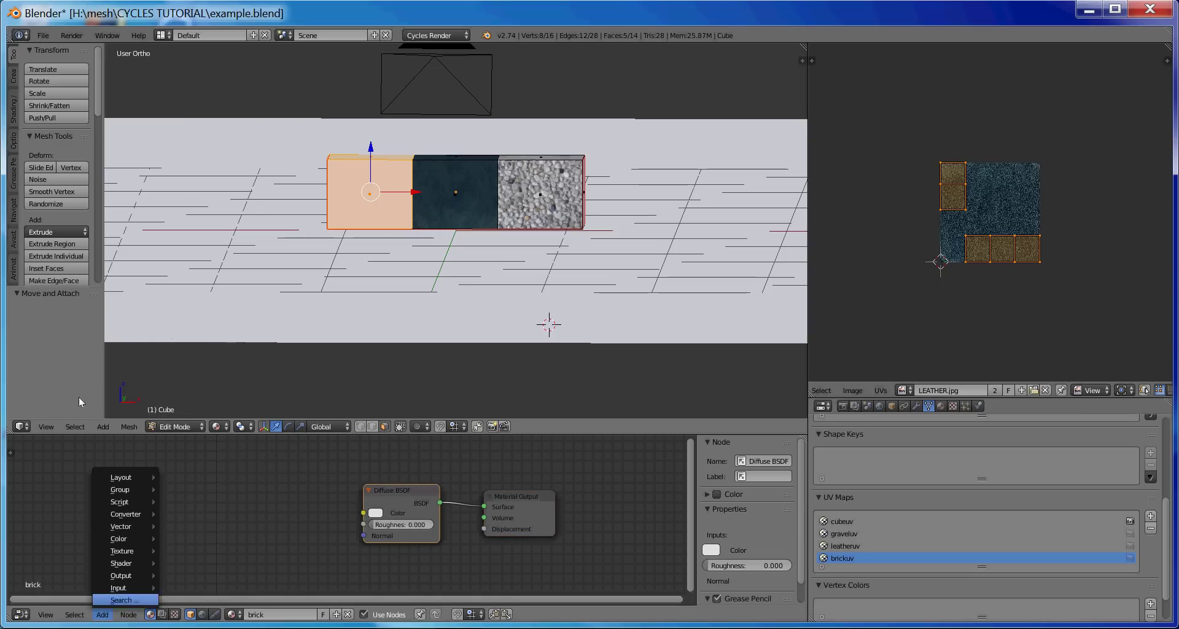
mouse_move(125, 551)
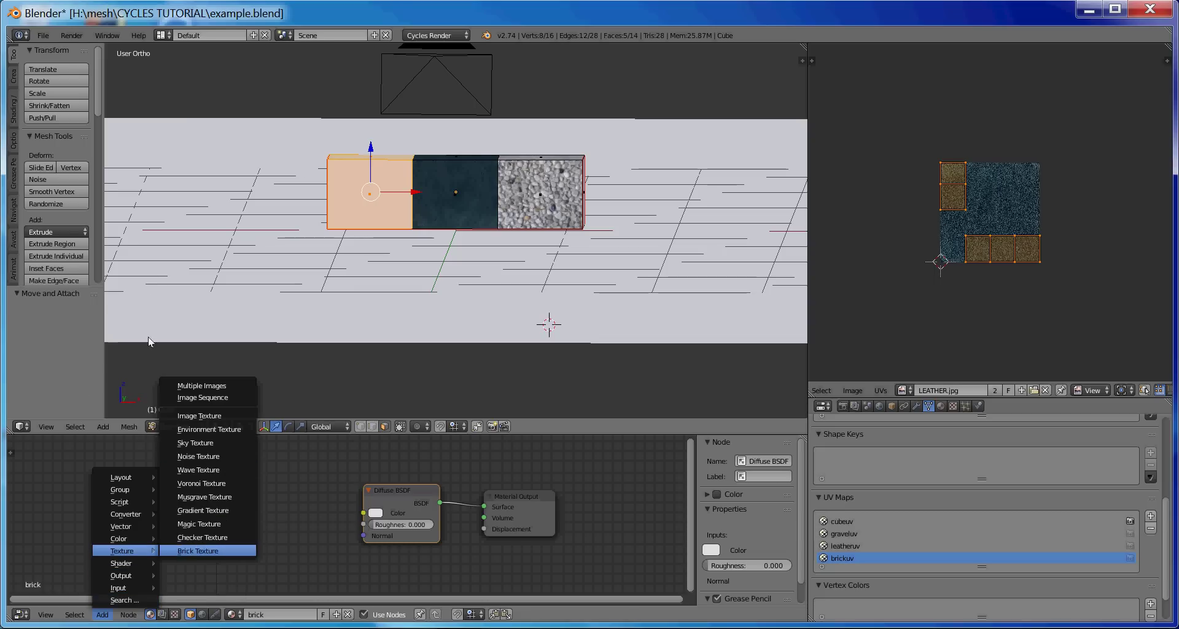
key("Up")
key("Return")
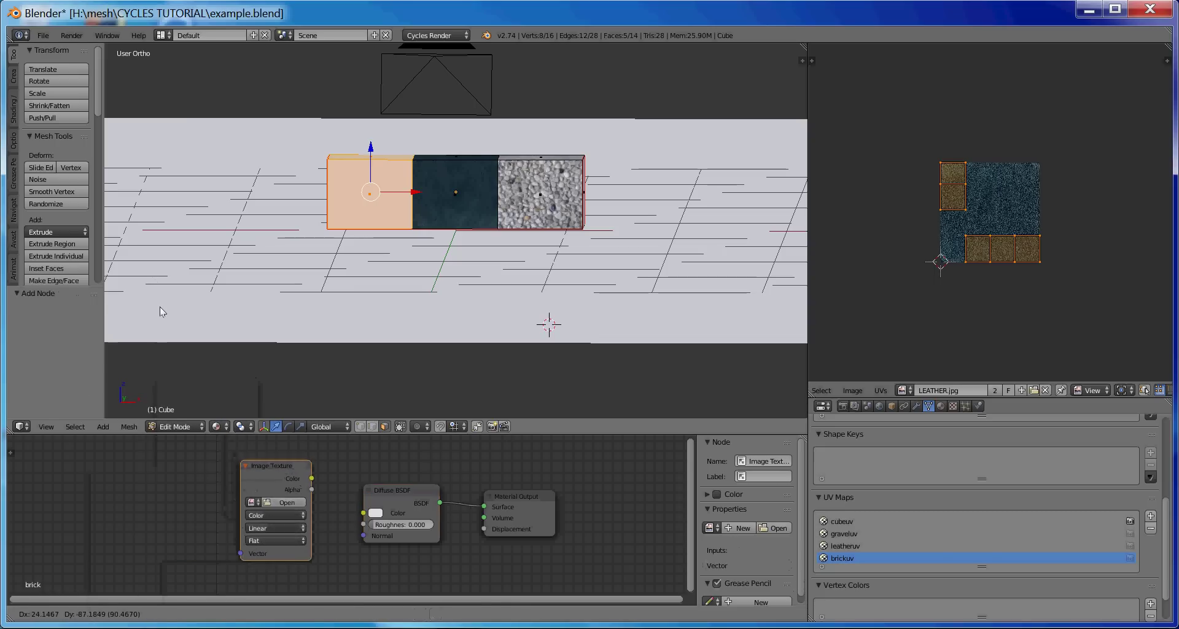
left_click(160, 307)
key("shift+d")
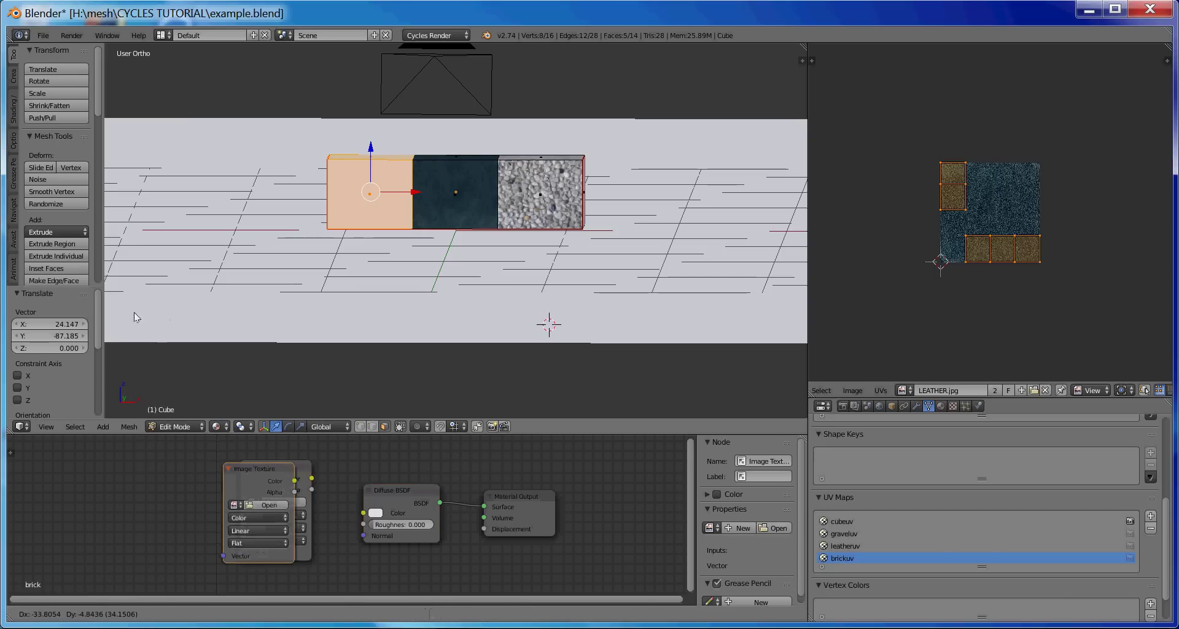
left_click(71, 462)
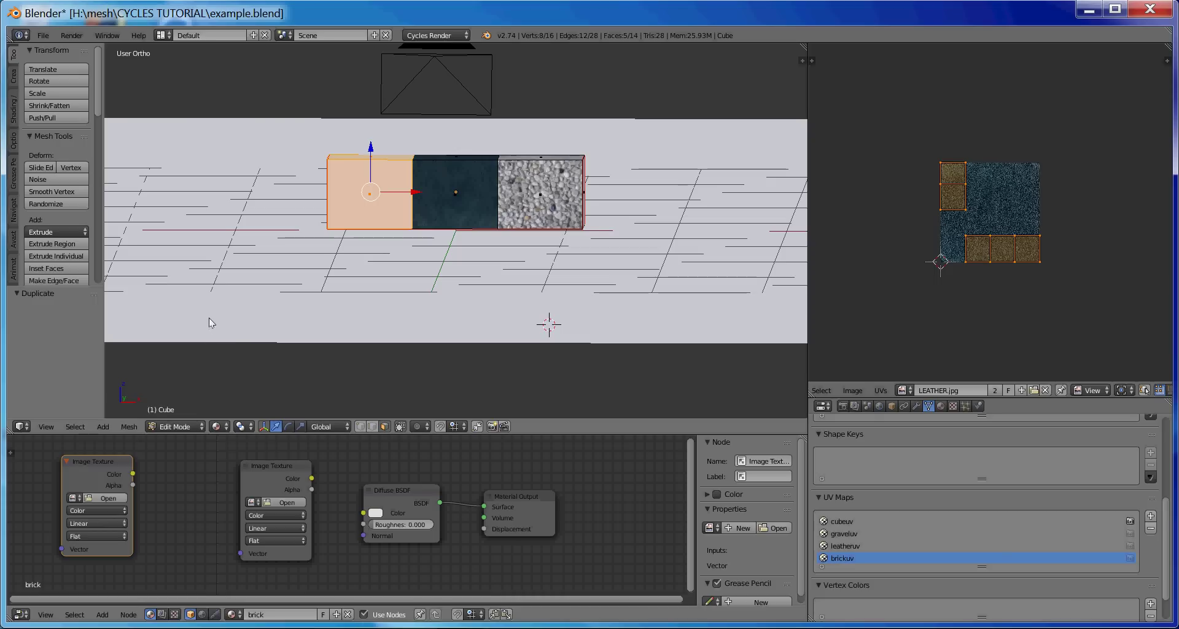
Link the nearer Image Texture's Color output to the Diffuse BSDF Color input and assign redbrick.jpg to it.
left_click_drag(312, 478, 364, 512)
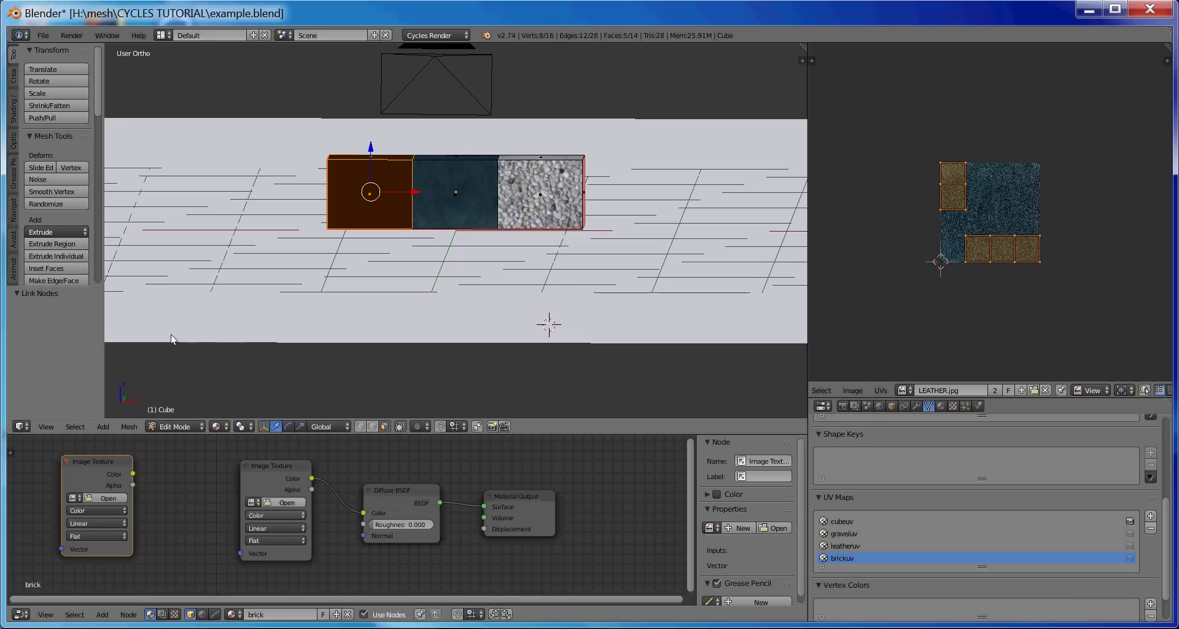
left_click(251, 503)
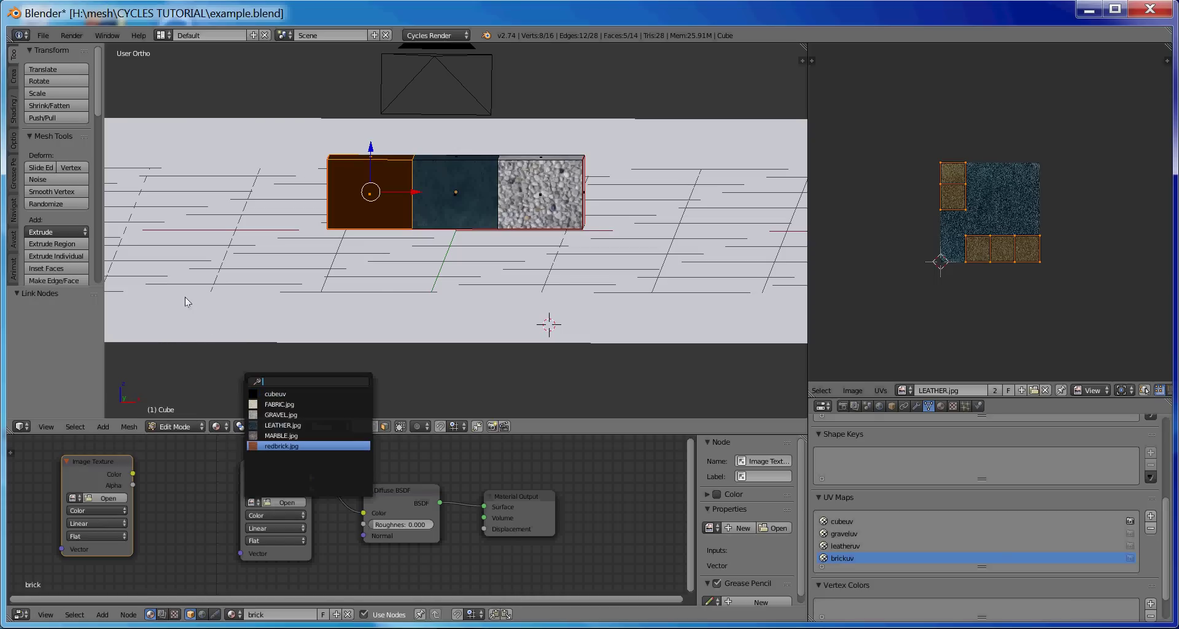
left_click(279, 446)
Add a UV Map node set to brickuv and link its UV output to the redbrick texture's Vector input.
left_click(104, 615)
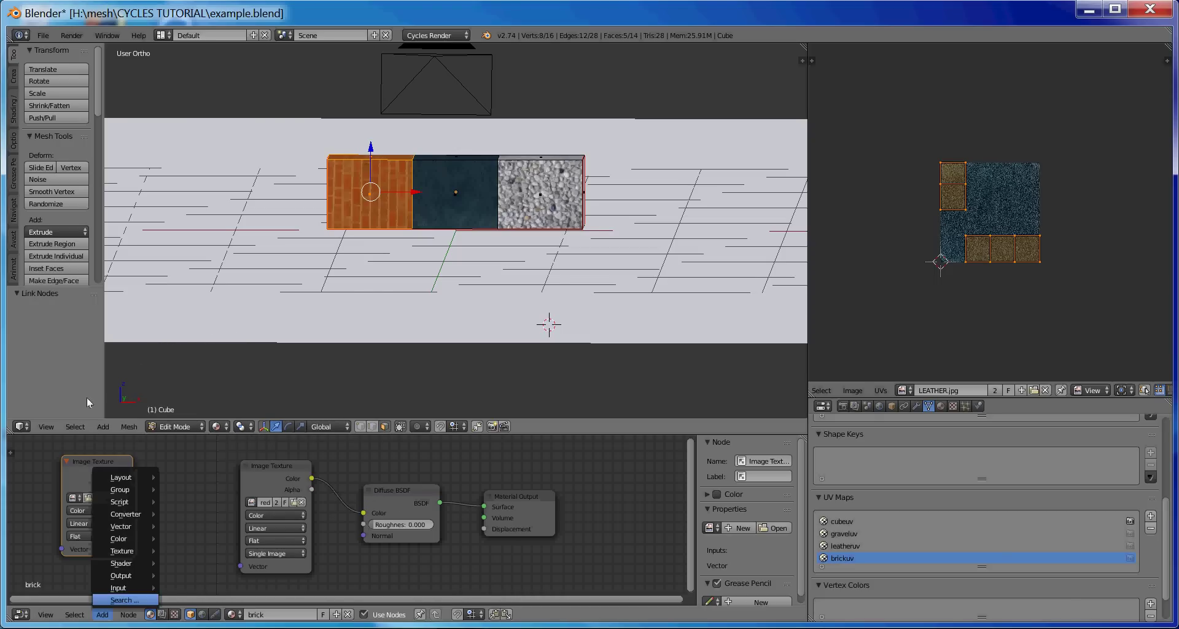
mouse_move(131, 588)
key("Return")
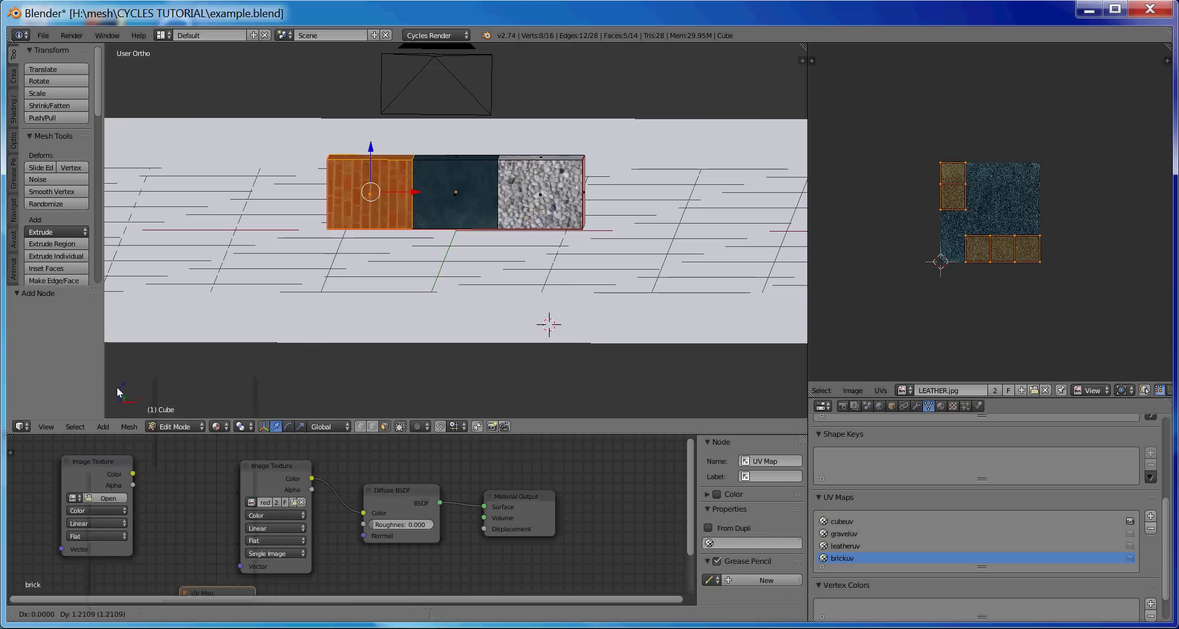
left_click(100, 301)
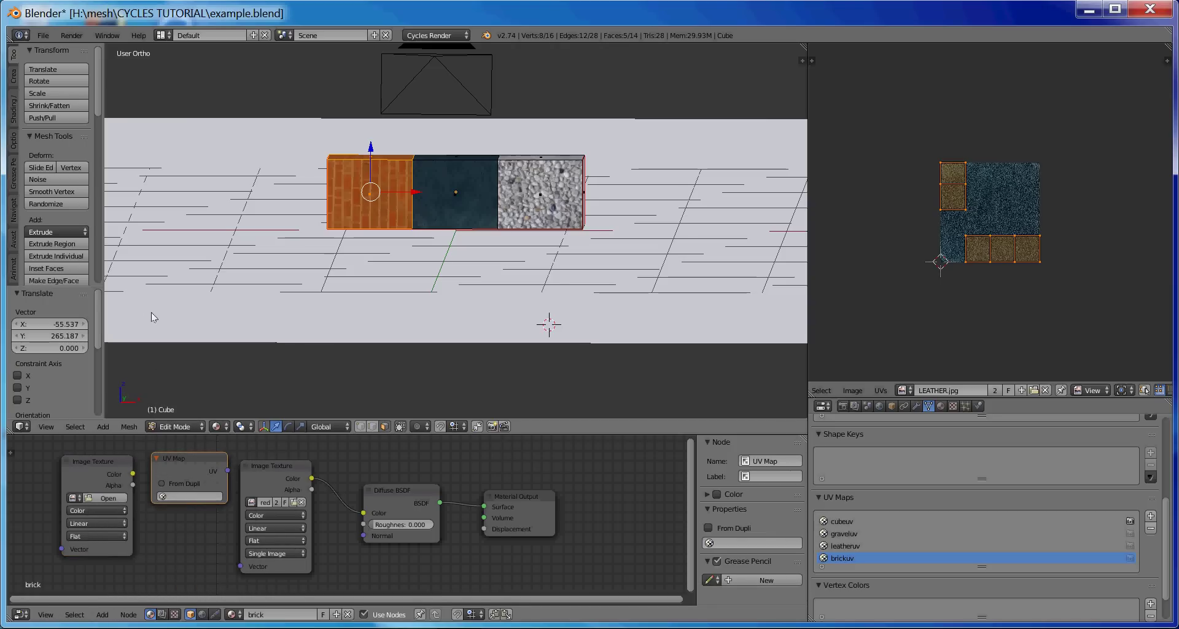
left_click_drag(228, 470, 245, 566)
left_click(184, 497)
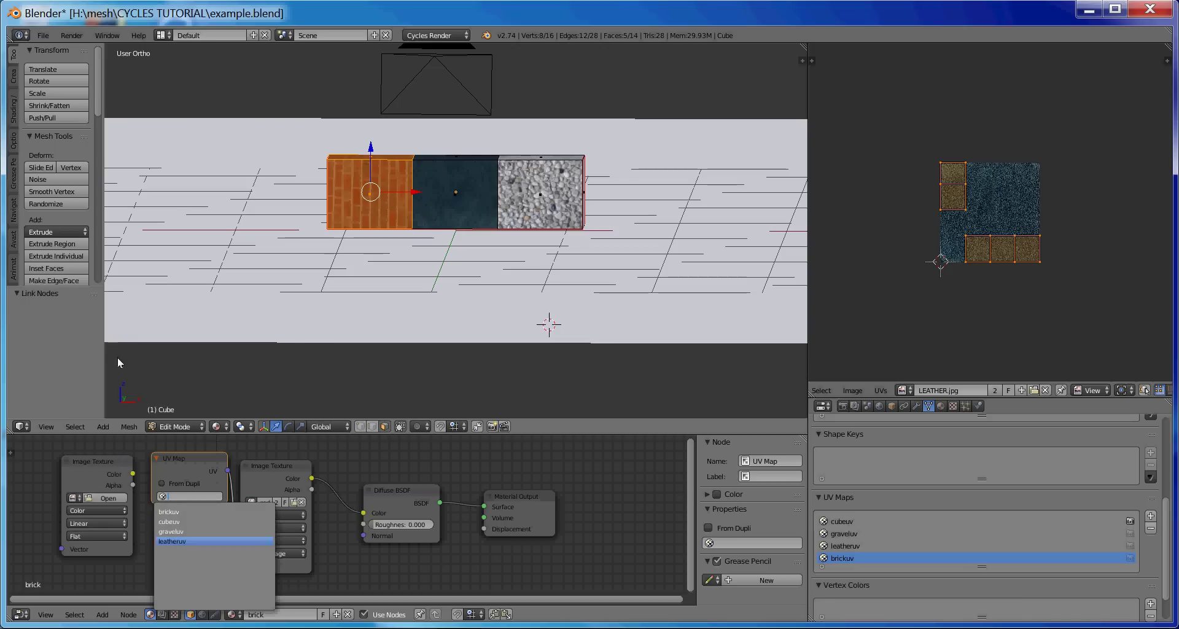
key("Up")
key("Up")
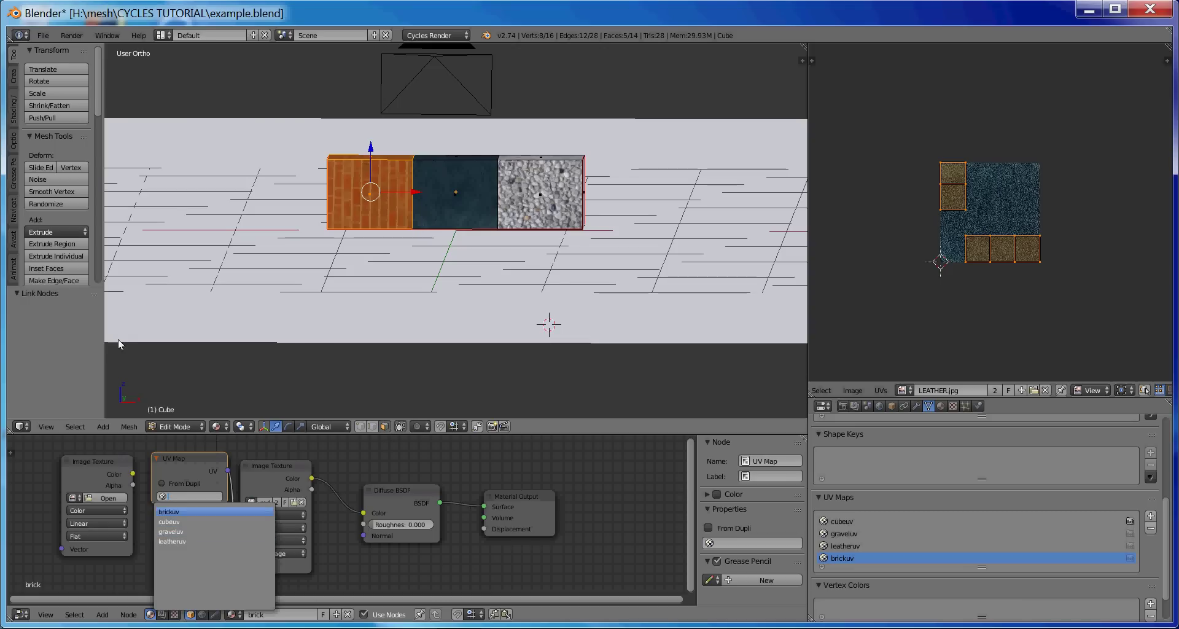
left_click(176, 510)
Move the unconnected Image Texture node slightly away from the UV Map node and assign the cubeuv image to it.
left_click_drag(92, 464, 74, 460)
left_click(50, 307)
left_click(54, 494)
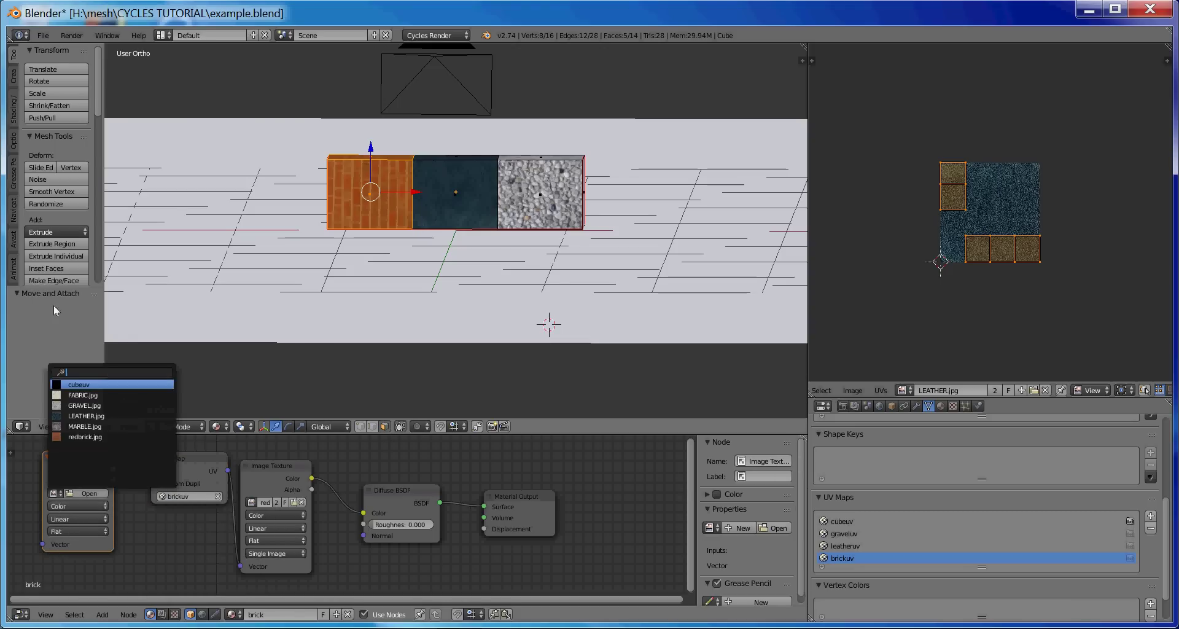
key("Up")
key("Return")
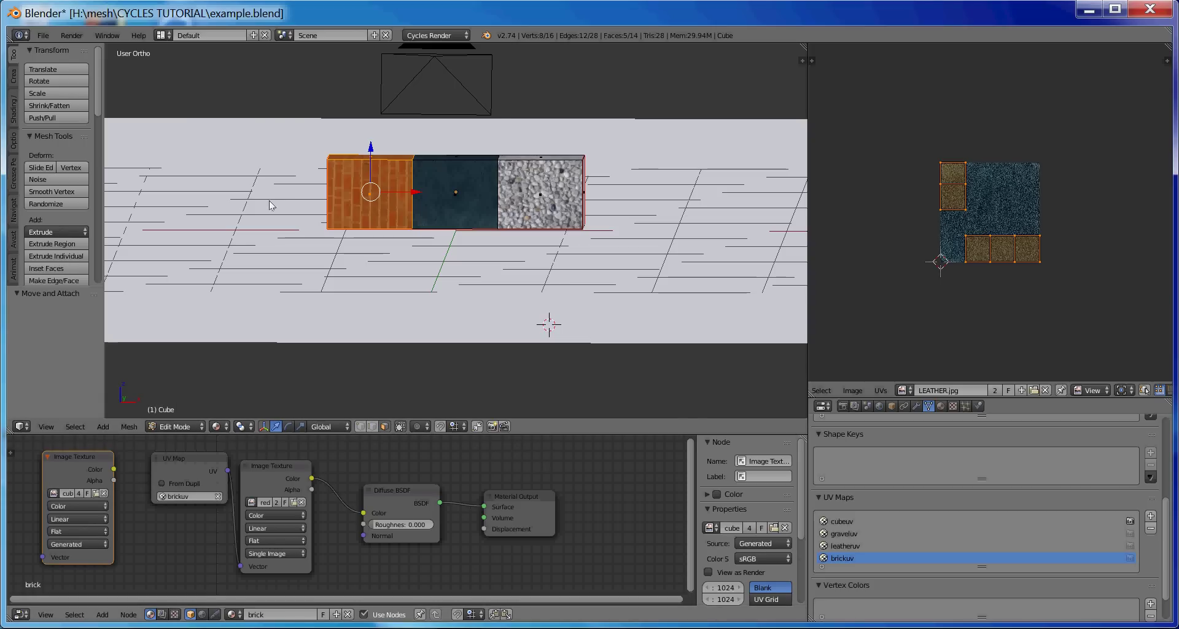
Display redbrick.jpg behind the UV layout and rotate the brick faces' UVs by 90 degrees.
middle_click_drag(281, 197, 257, 182)
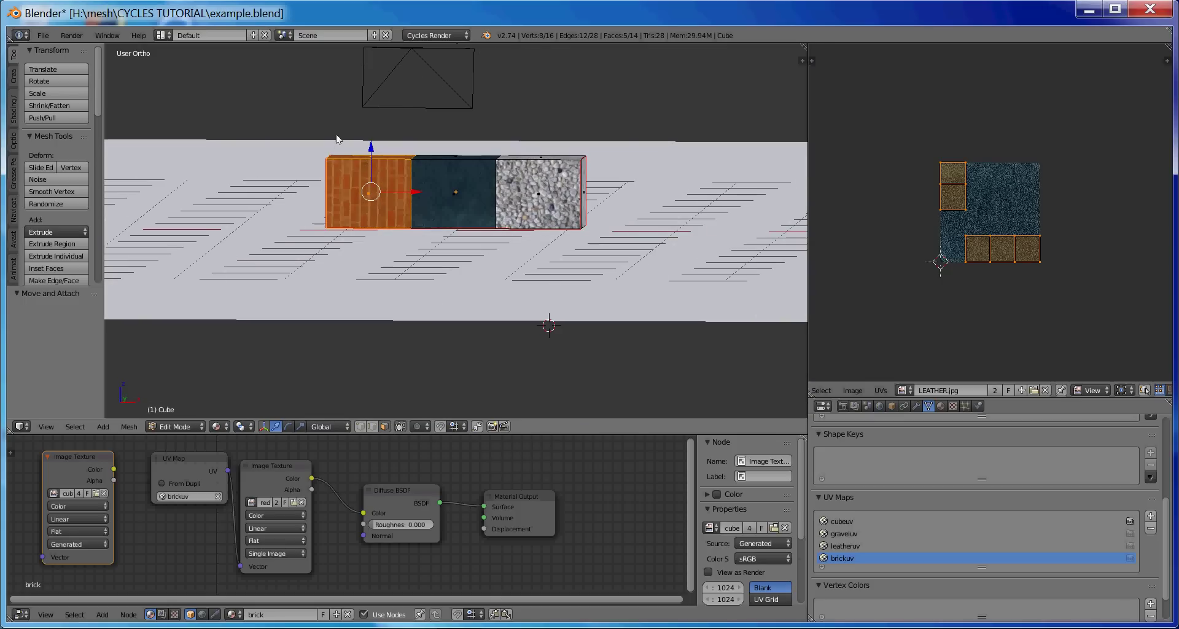
left_click(906, 391)
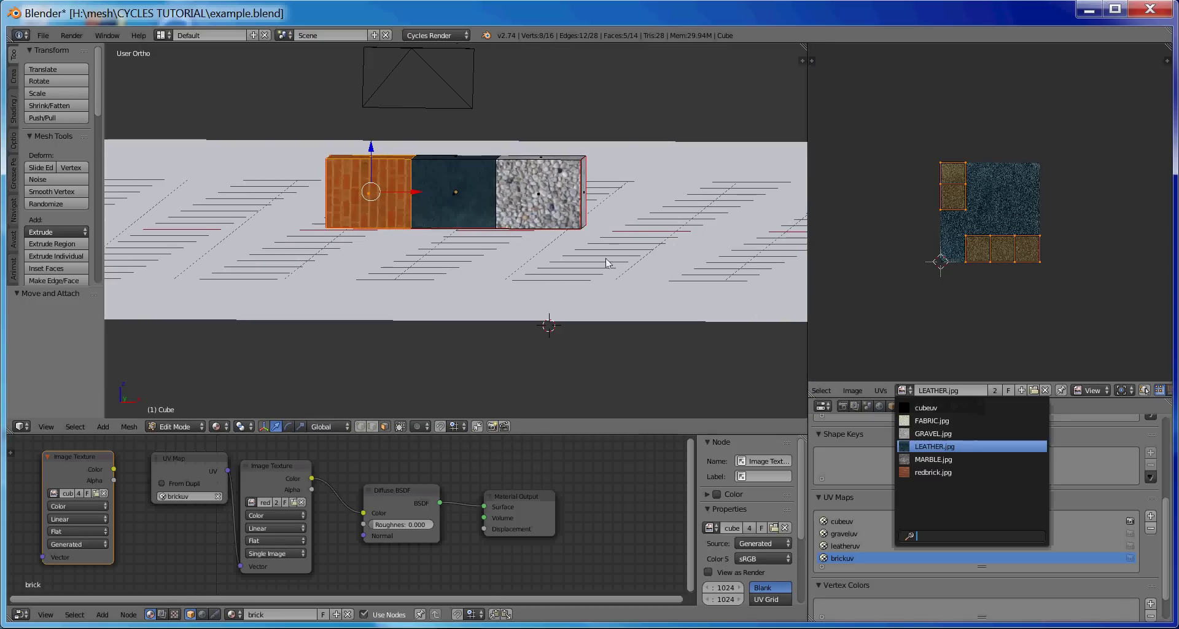
key("Return")
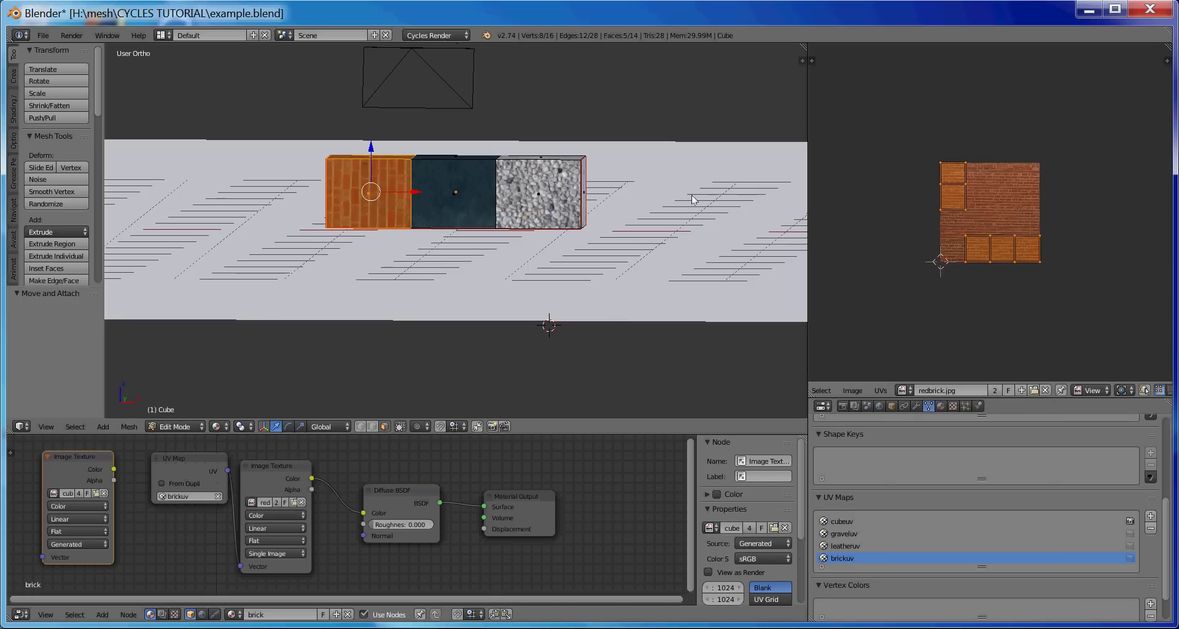
type("r90")
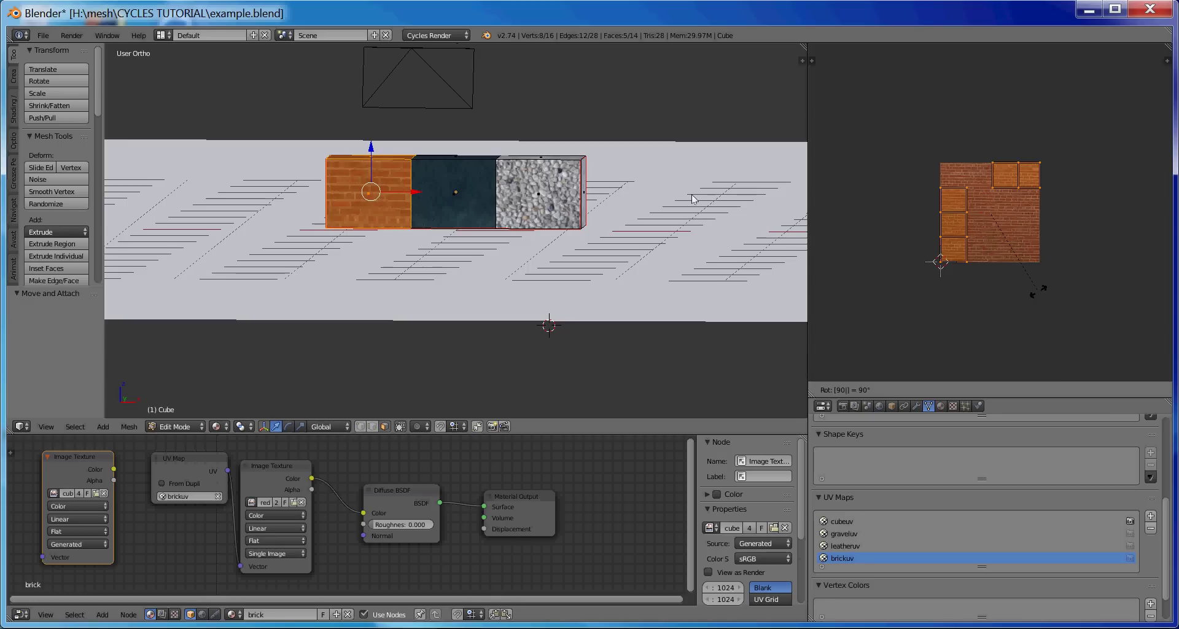
key("Return")
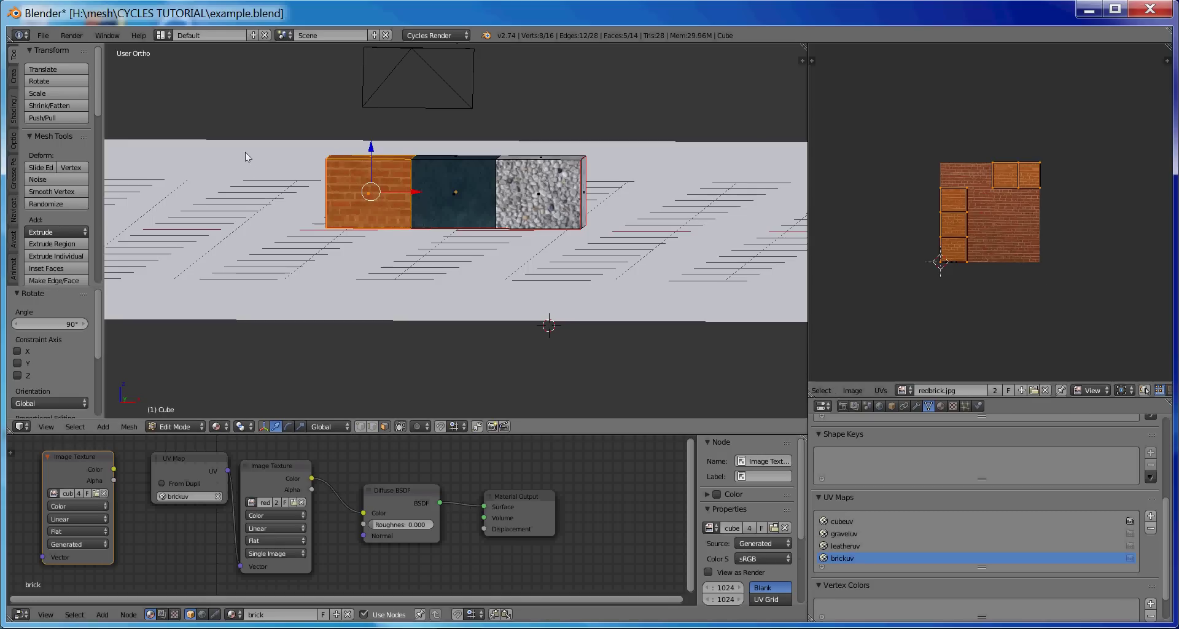
Inspect the three textures on the cube, then select all of its faces.
mouse_move(237, 179)
middle_mouse_down()
mouse_move(311, 205)
mouse_move(387, 193)
mouse_move(274, 184)
mouse_move(220, 200)
mouse_move(234, 191)
middle_mouse_up()
scroll(369, 167, "up", 4)
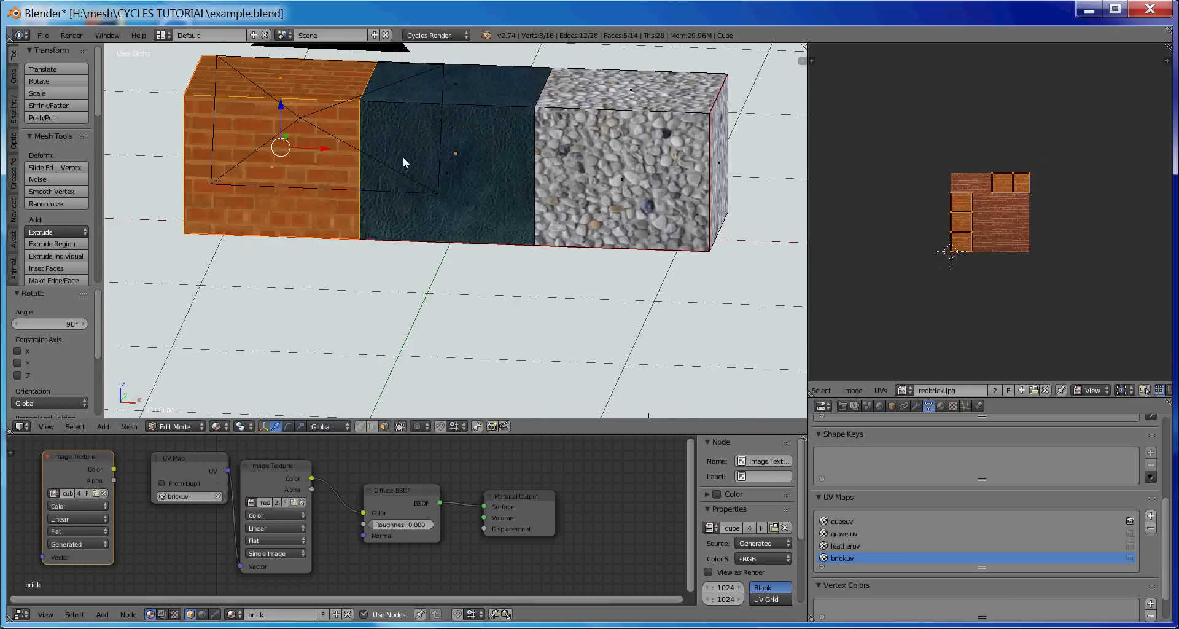
scroll(403, 157, "down", 4)
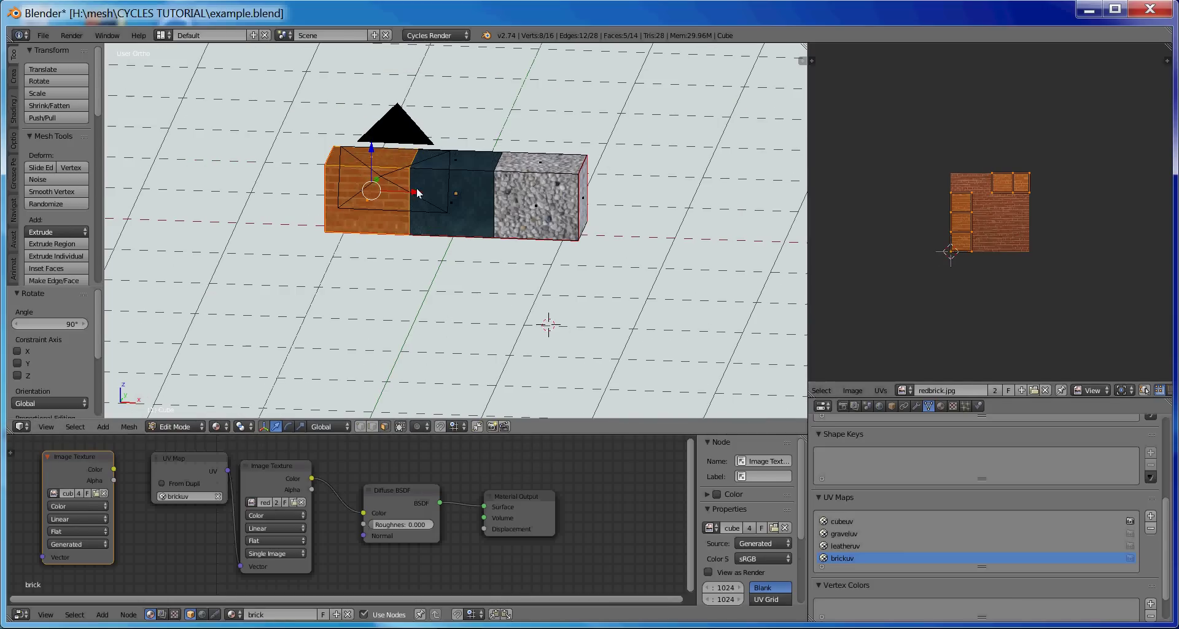
middle_click_drag(416, 190, 430, 152)
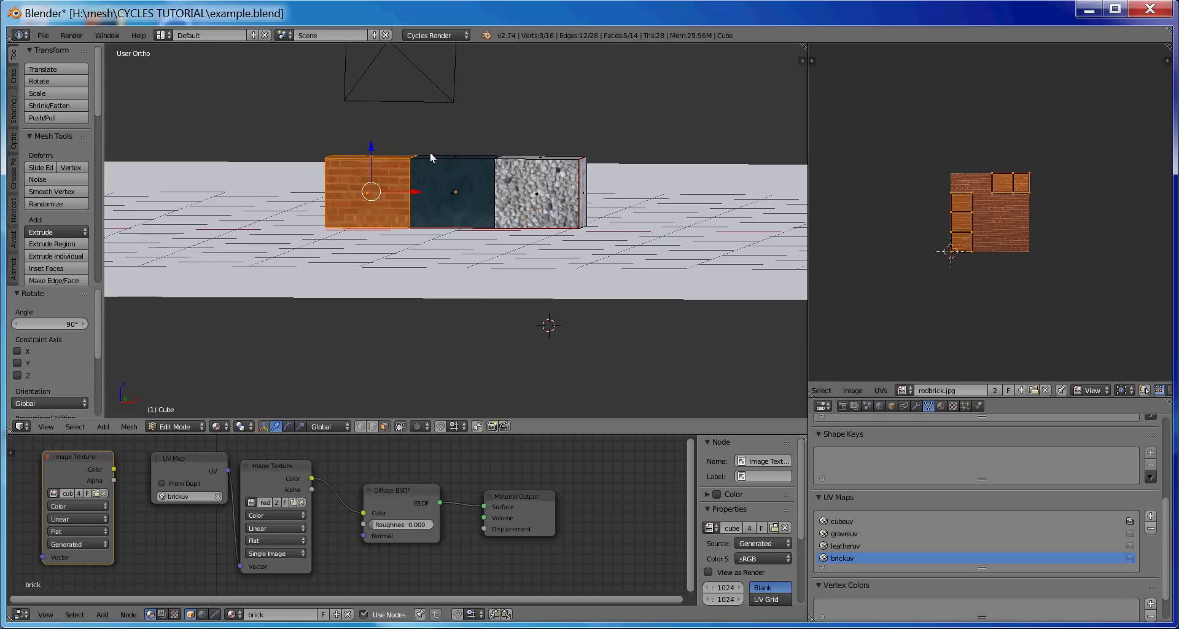
key("a")
key("a")
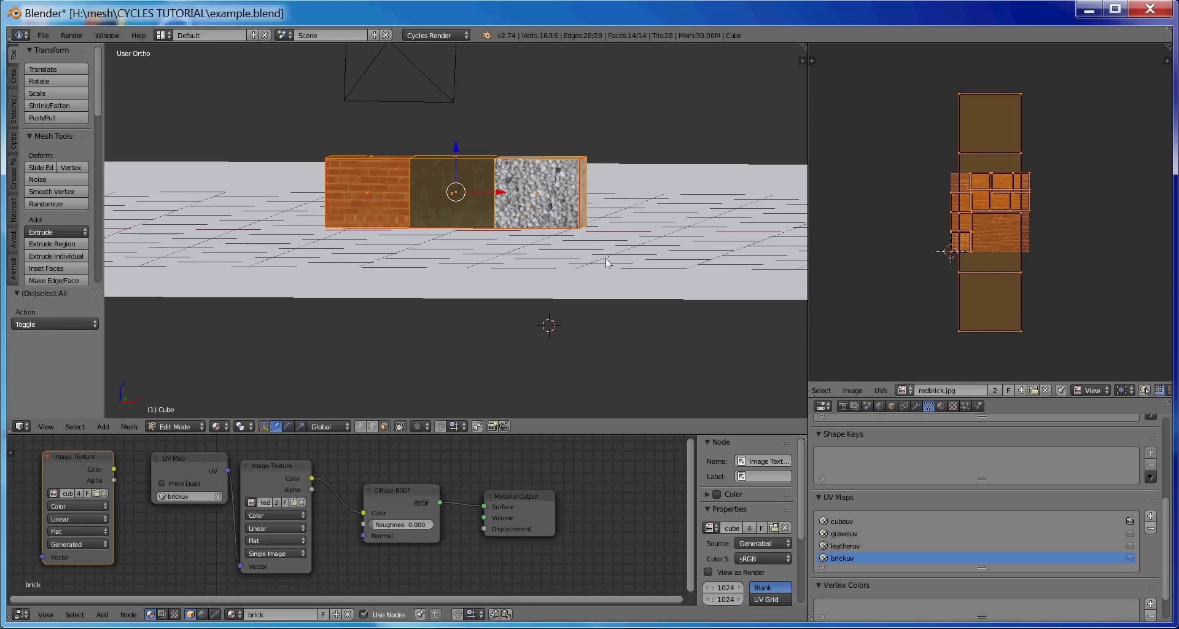
Make cubeuv the active UV map and display the cubeuv image behind its layout.
left_click(905, 391)
left_click(581, 335)
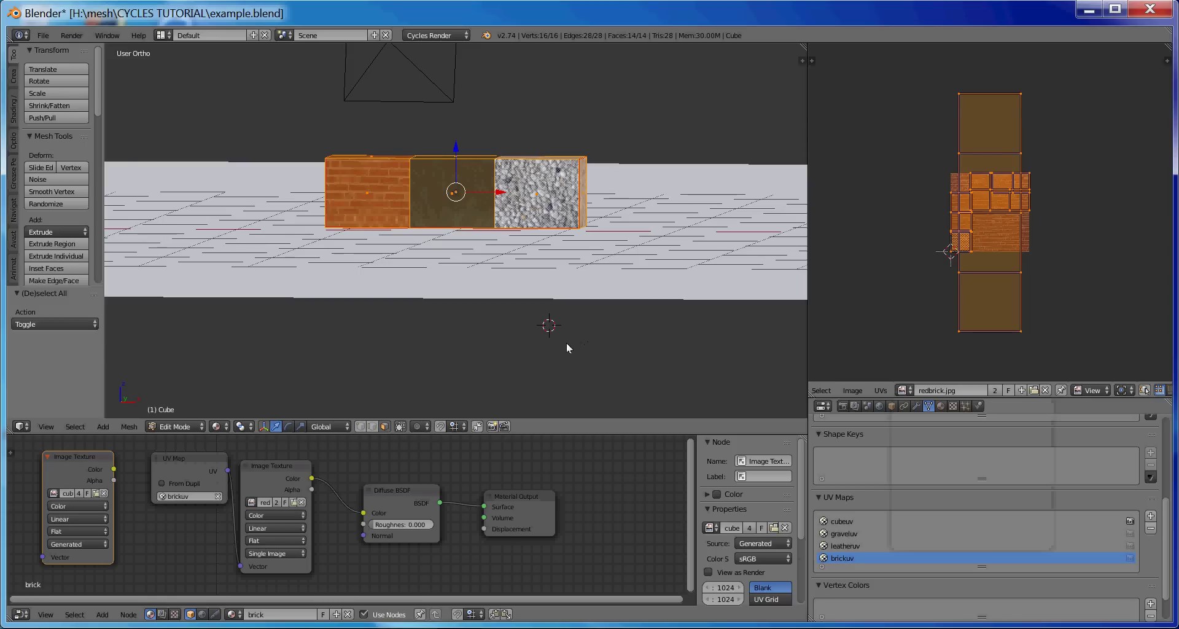
left_click(845, 521)
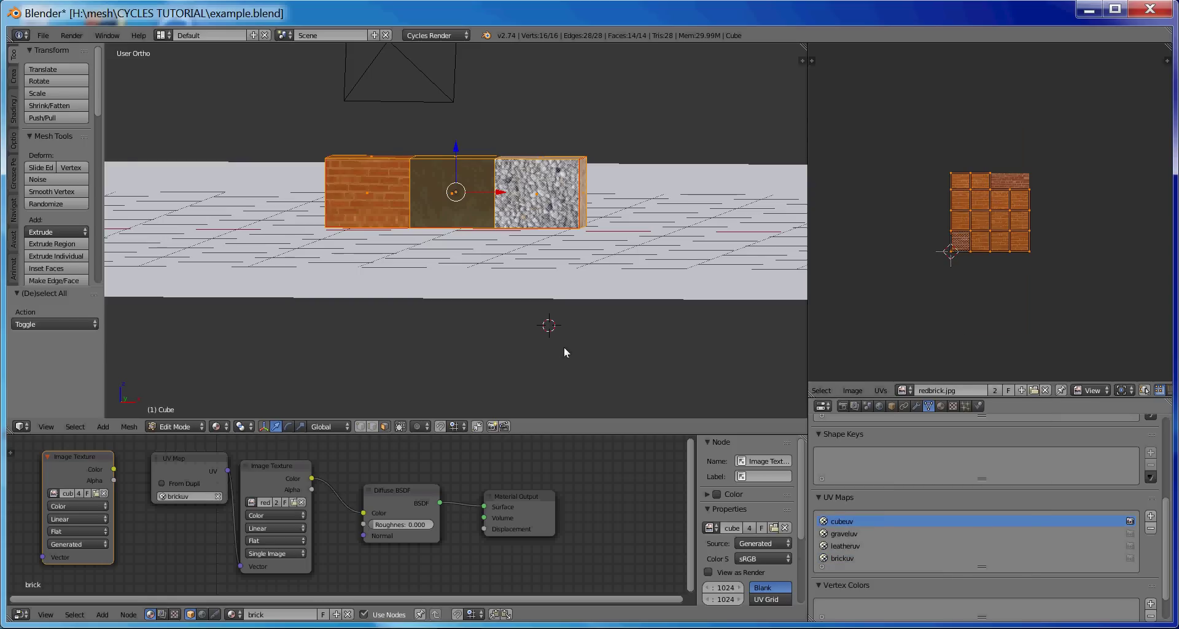
left_click(906, 391)
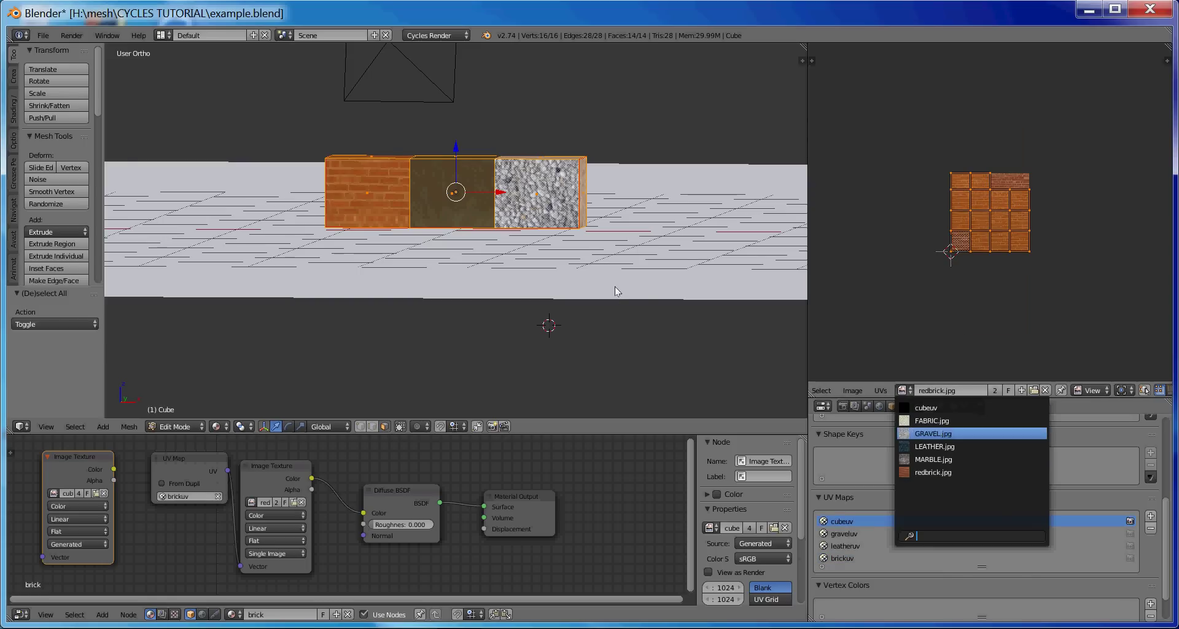
key("Return")
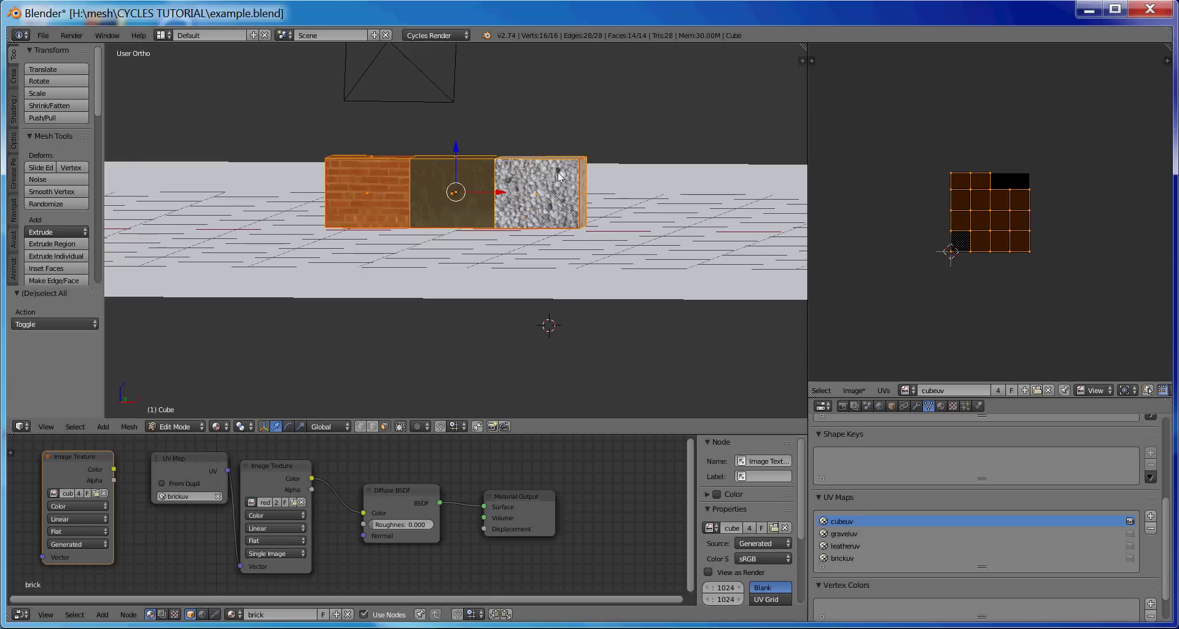
Return the cube to Object Mode and open the Bake settings in the render properties.
key("Tab")
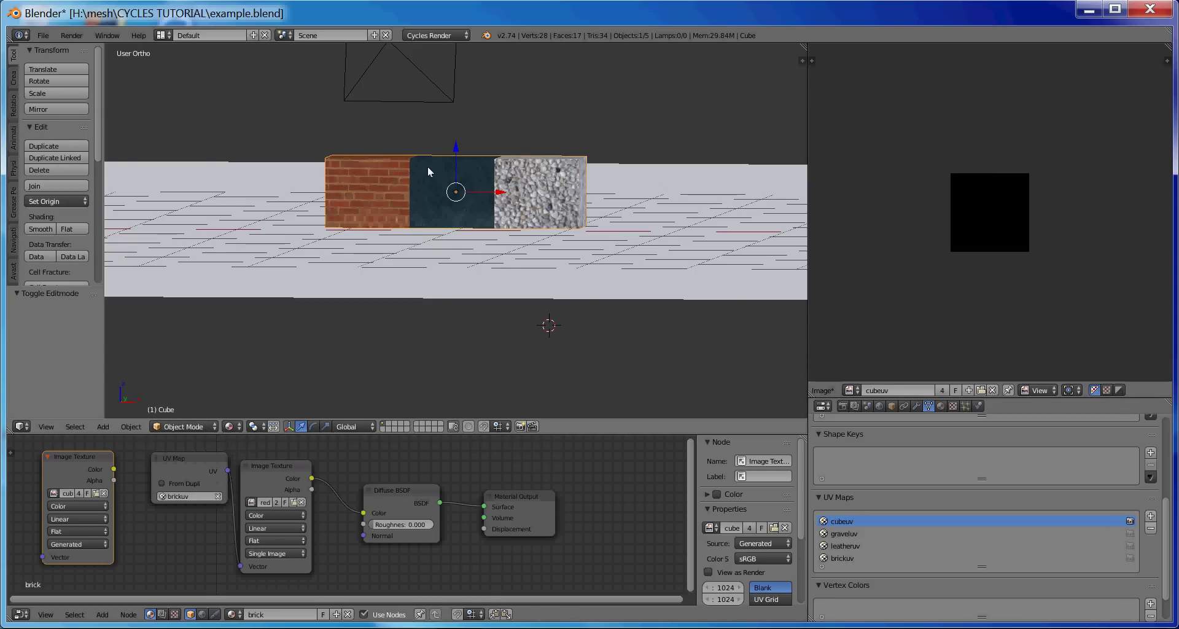
key("KP_7")
middle_click_drag(434, 181, 413, 187)
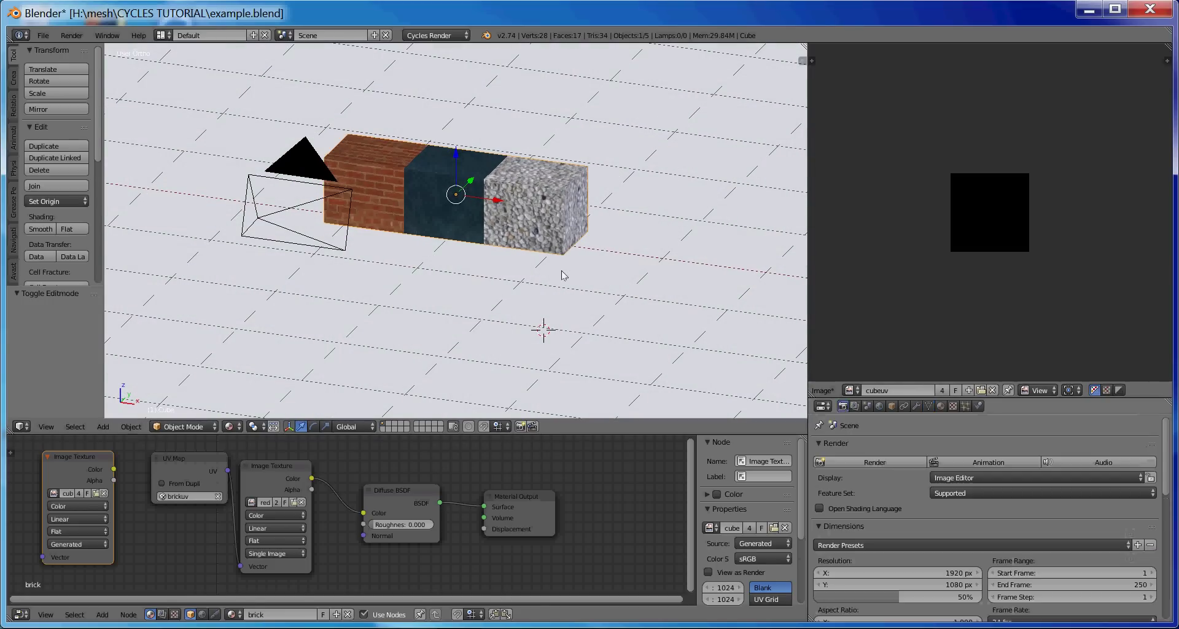
scroll(986, 518, "down", 10)
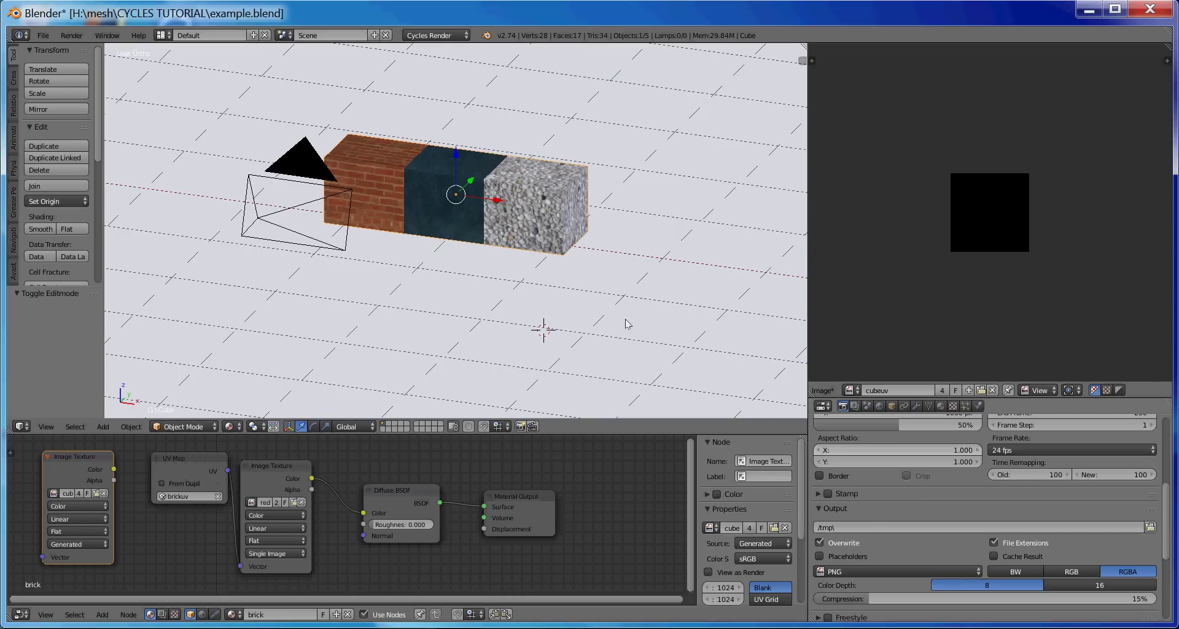
scroll(983, 522, "down", 4)
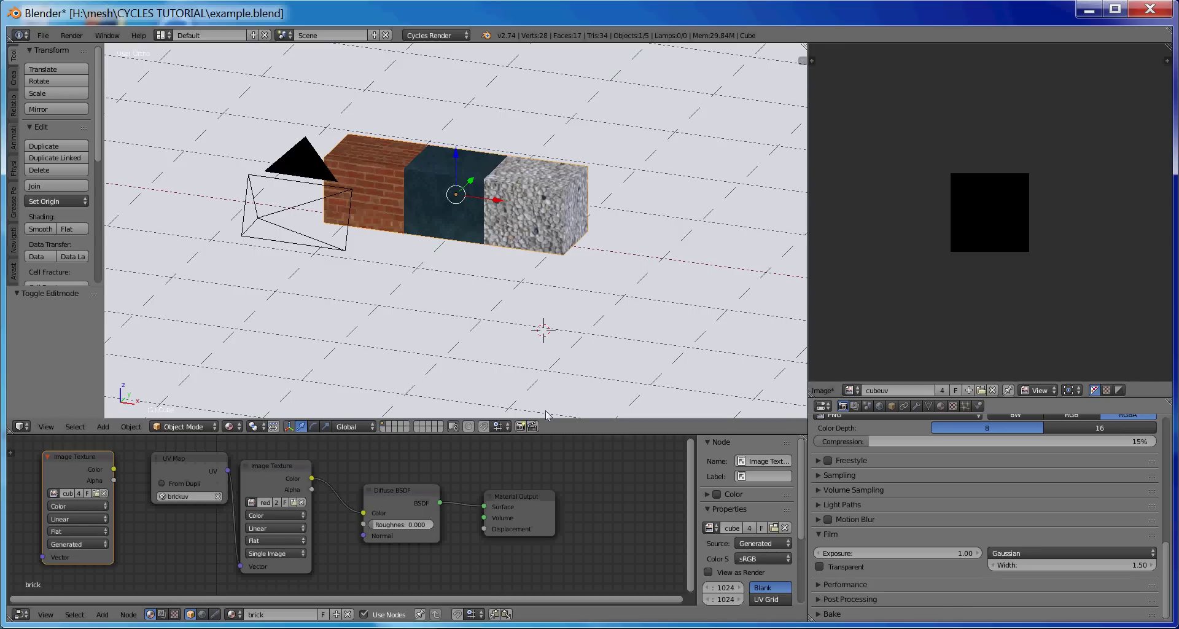
left_click(819, 615)
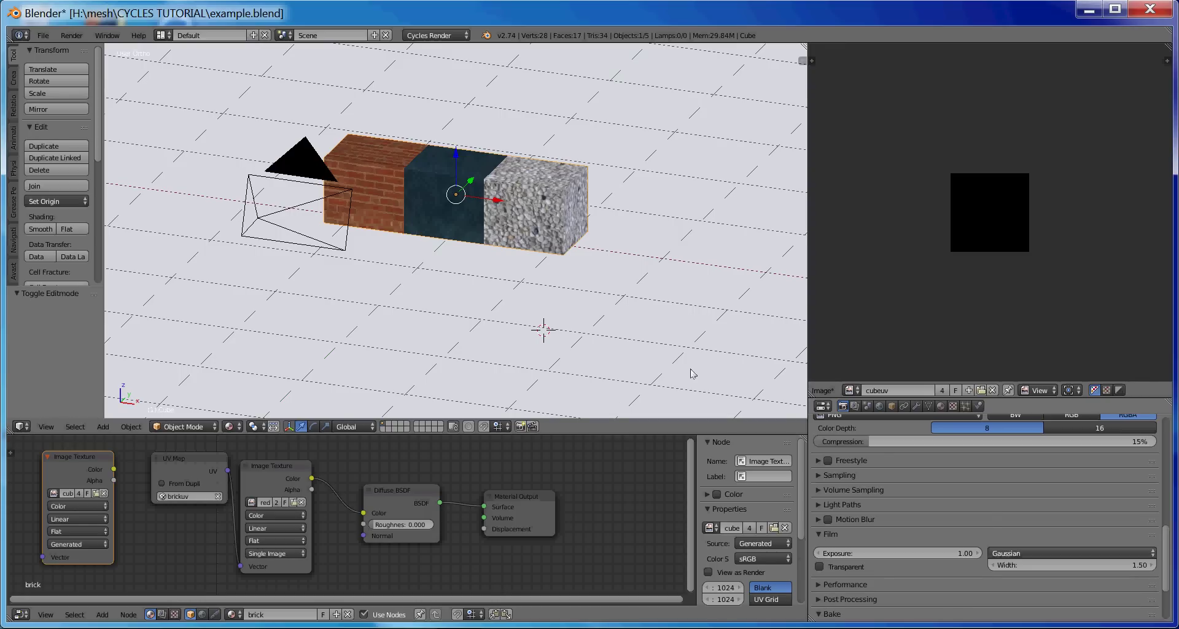
Bake the cube's materials onto the cubeuv image with the Combined bake type and inspect the baked texture.
scroll(1036, 553, "down", 3)
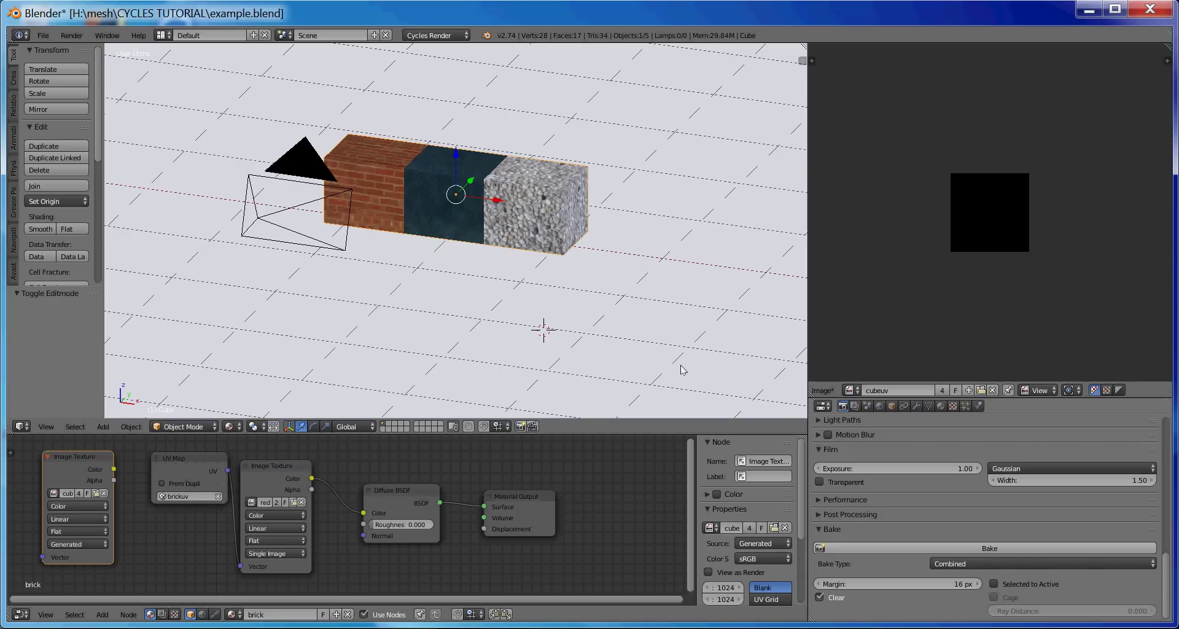
left_click(990, 548)
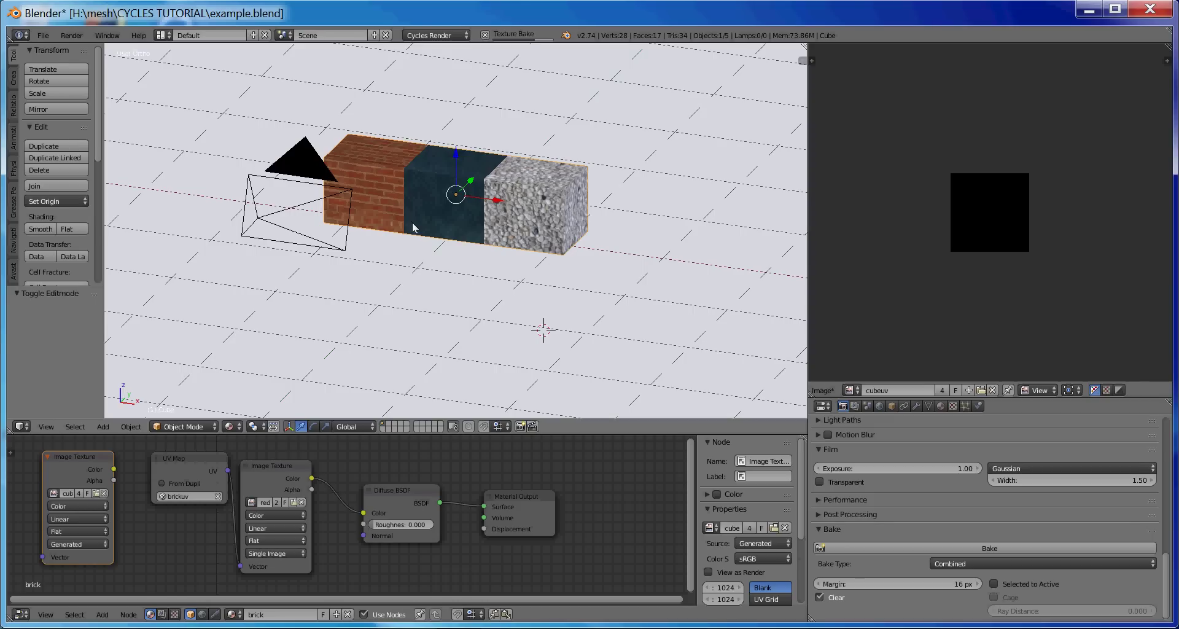
middle_click_drag(414, 227, 428, 199)
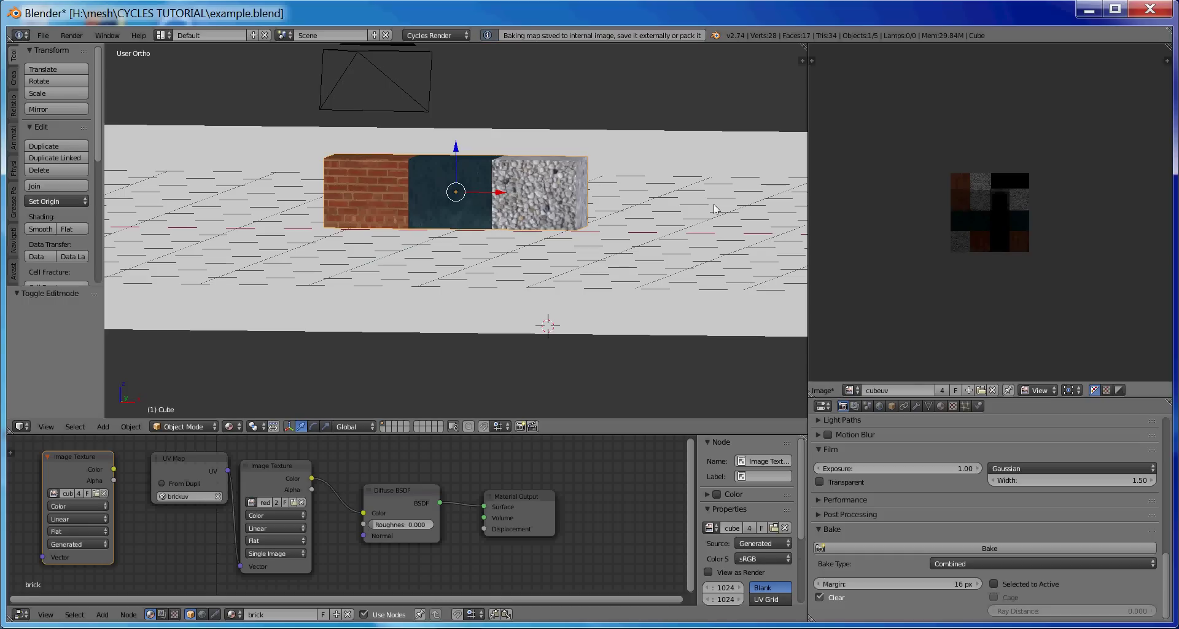
scroll(1024, 145, "up", 4)
scroll(990, 212, "up", 1)
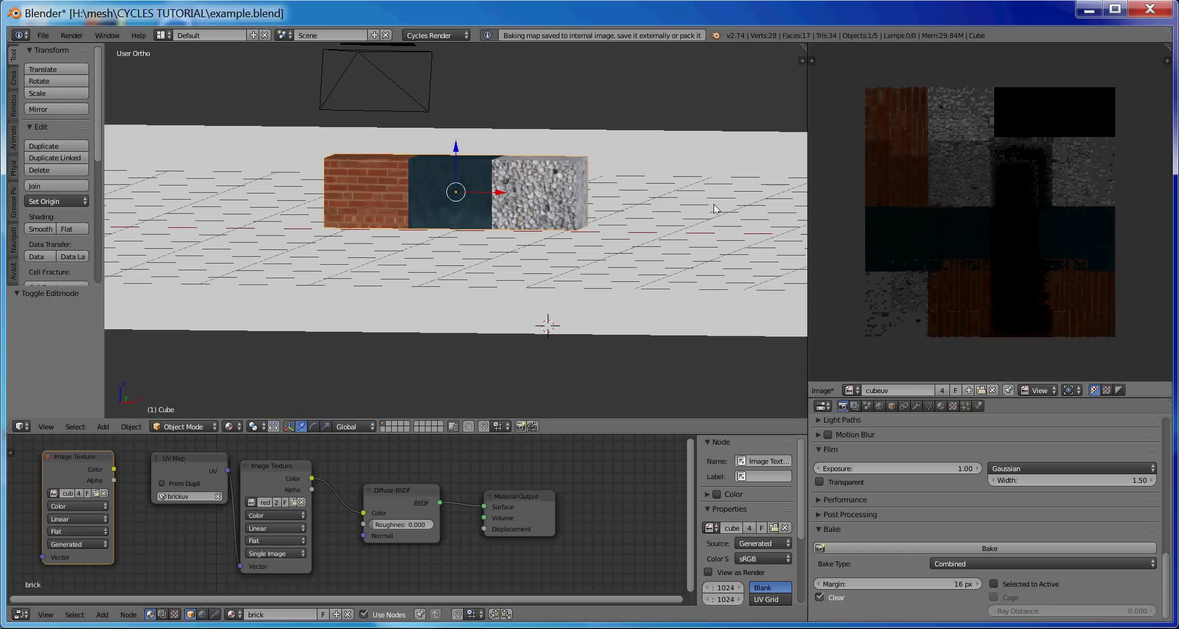
scroll(990, 212, "down", 1)
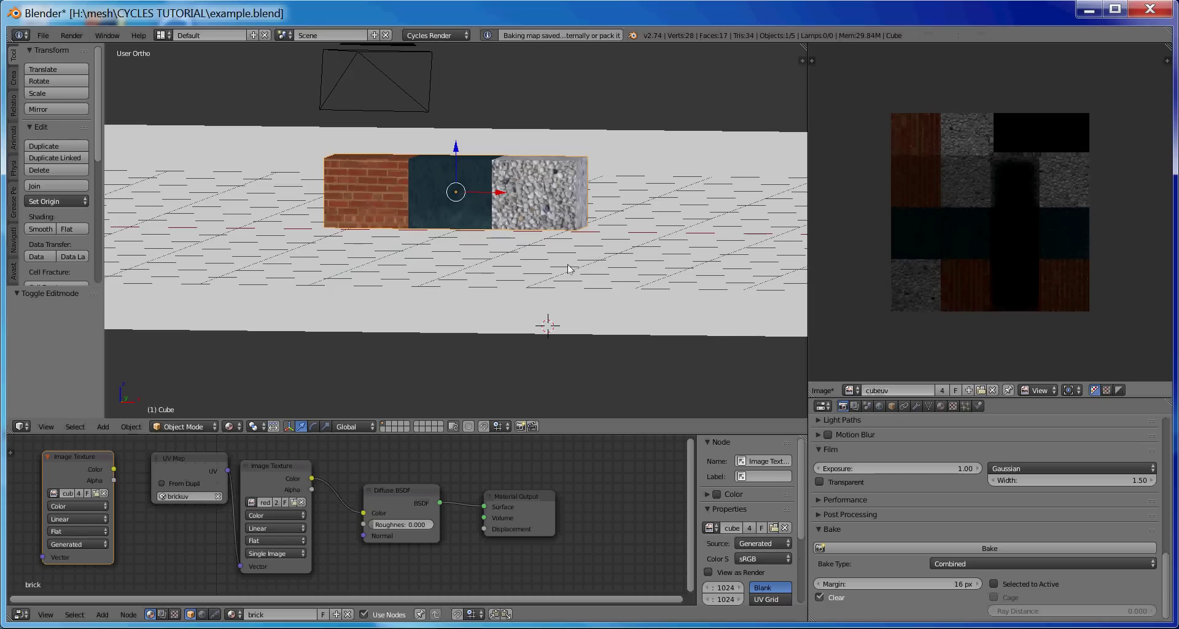
Save the baked cubeuv image as cube_tex.png in the CYCLES TUTORIAL folder.
left_click(822, 390)
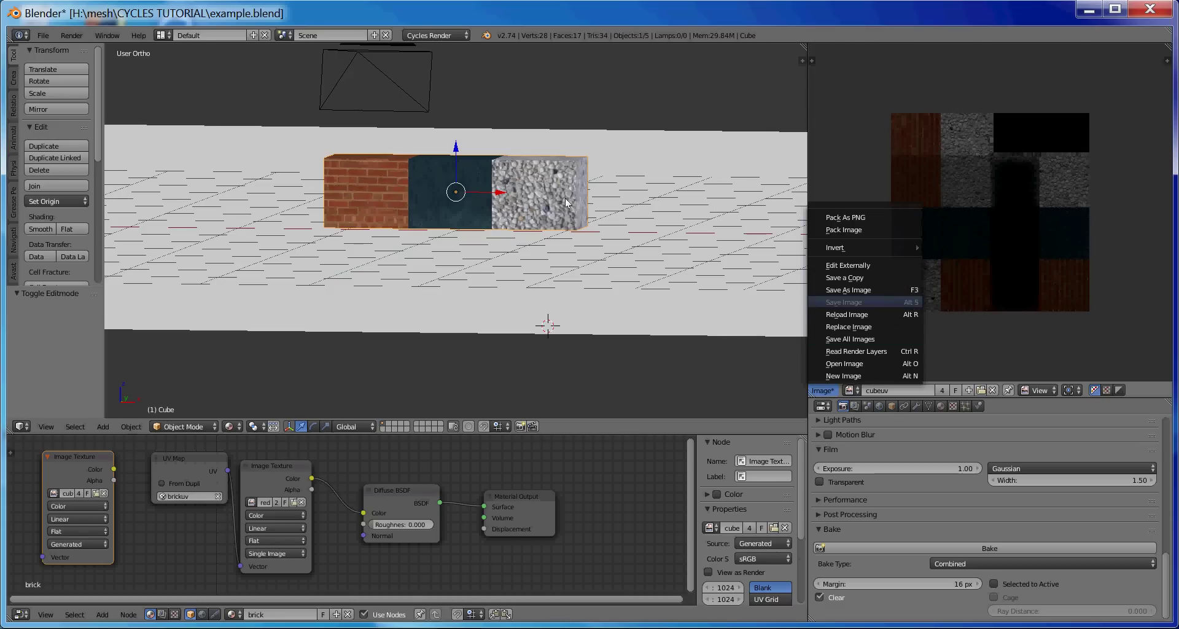
key("Up")
key("Up")
key("Up")
key("Up")
key("Up")
key("Up")
key("Down")
key("Down")
key("Down")
key("Down")
key("Down")
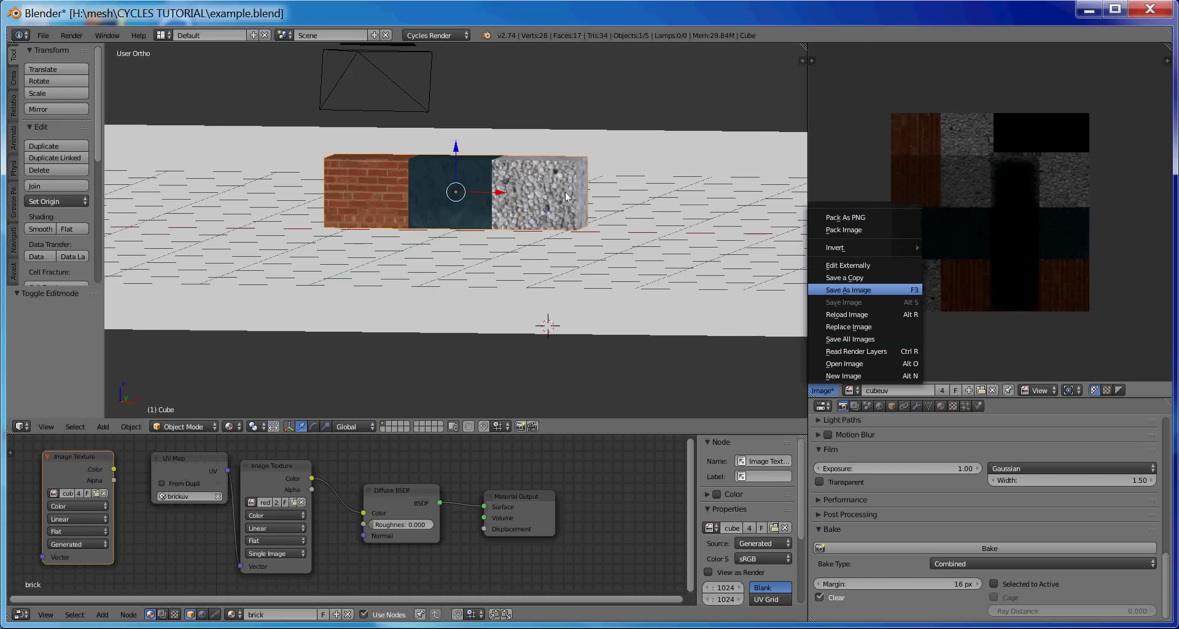
key("Return")
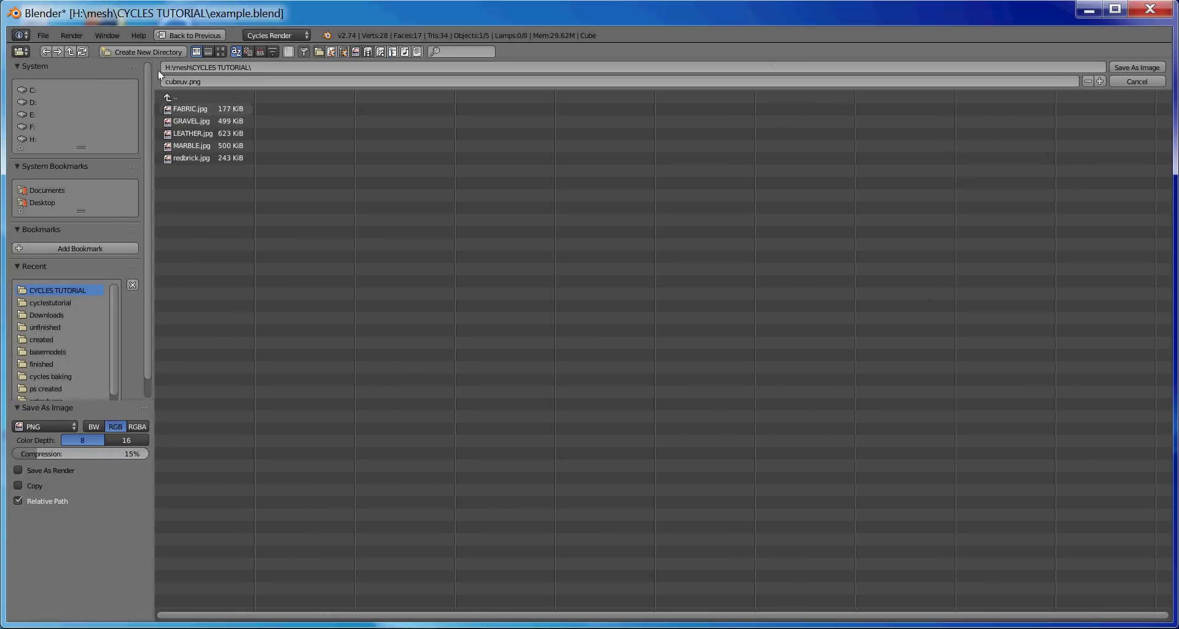
left_click(184, 82)
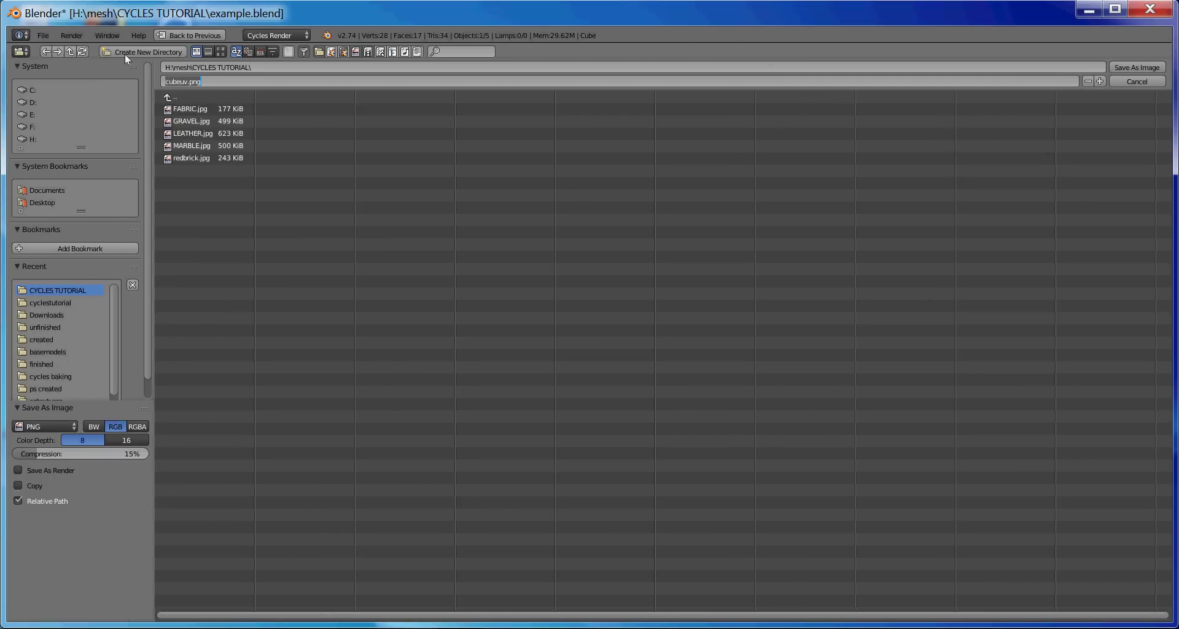
left_click(186, 82)
key("BackSpace")
key("BackSpace")
type("_tex")
key("Return")
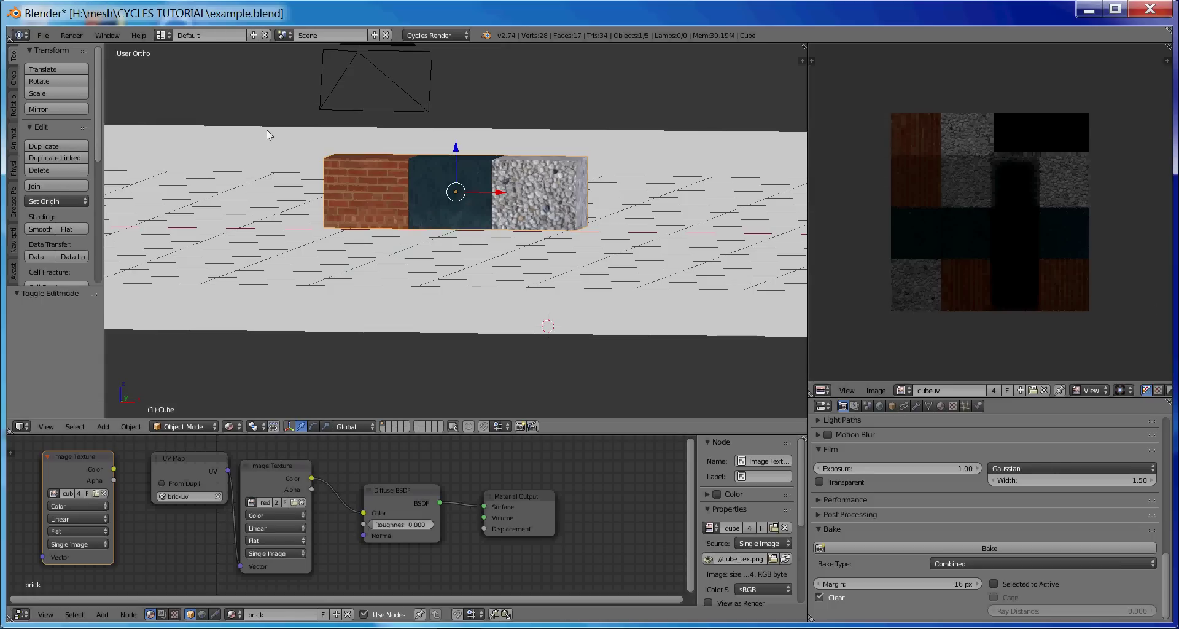
Set up a COLLADA export of the cube with Apply Modifiers, Selection Only, Only Selected UV Map and Include UV Textures enabled.
right_click(266, 130)
key("ctrl+z")
left_click(43, 35)
mouse_move(72, 300)
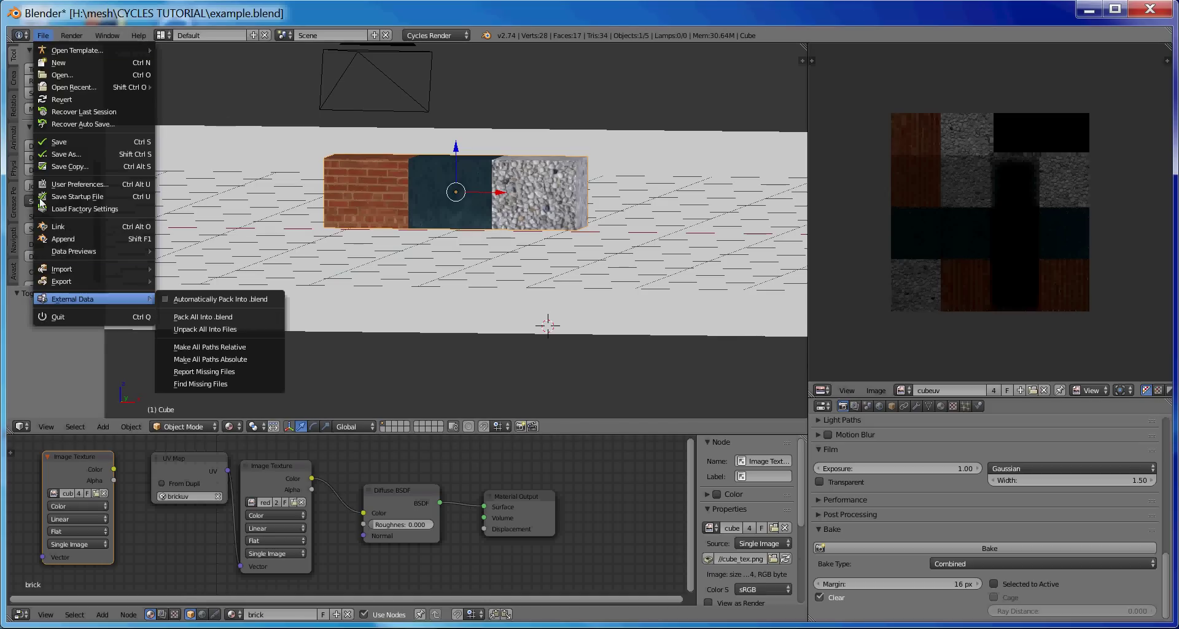
key("Up")
key("Right")
key("Down")
key("Return")
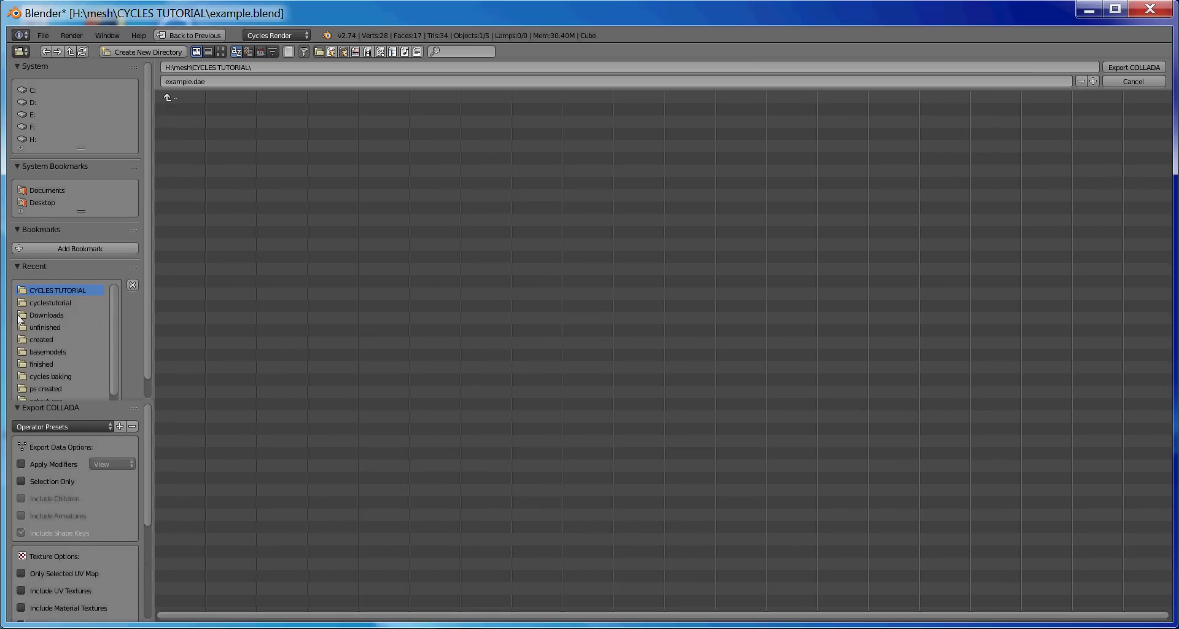
left_click(21, 465)
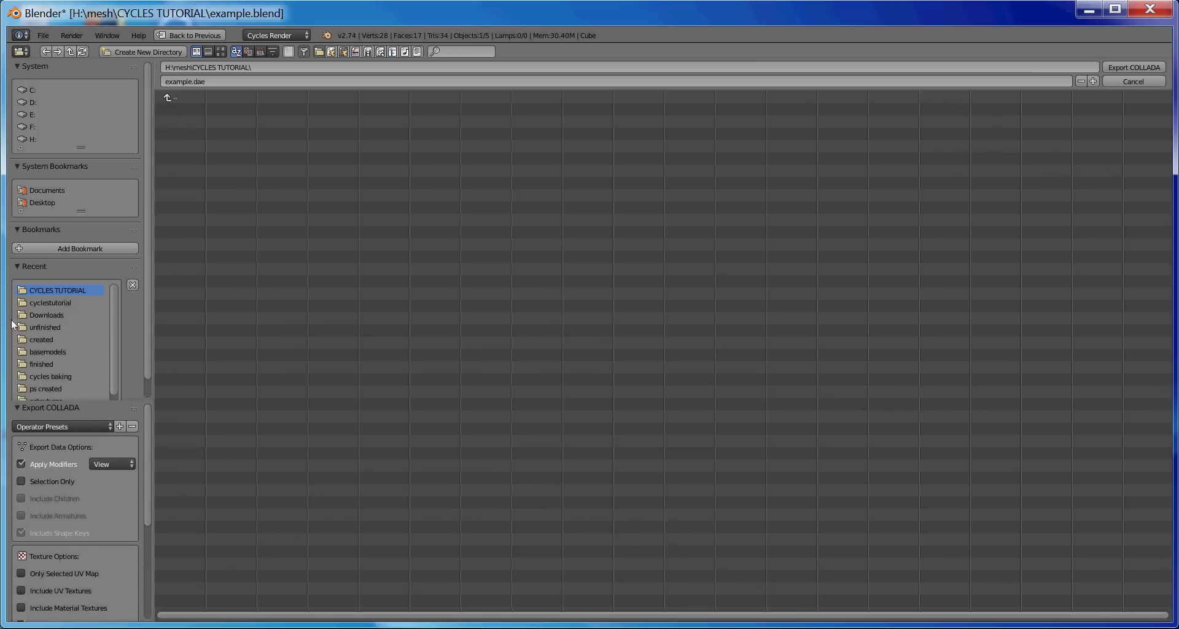
left_click(21, 481)
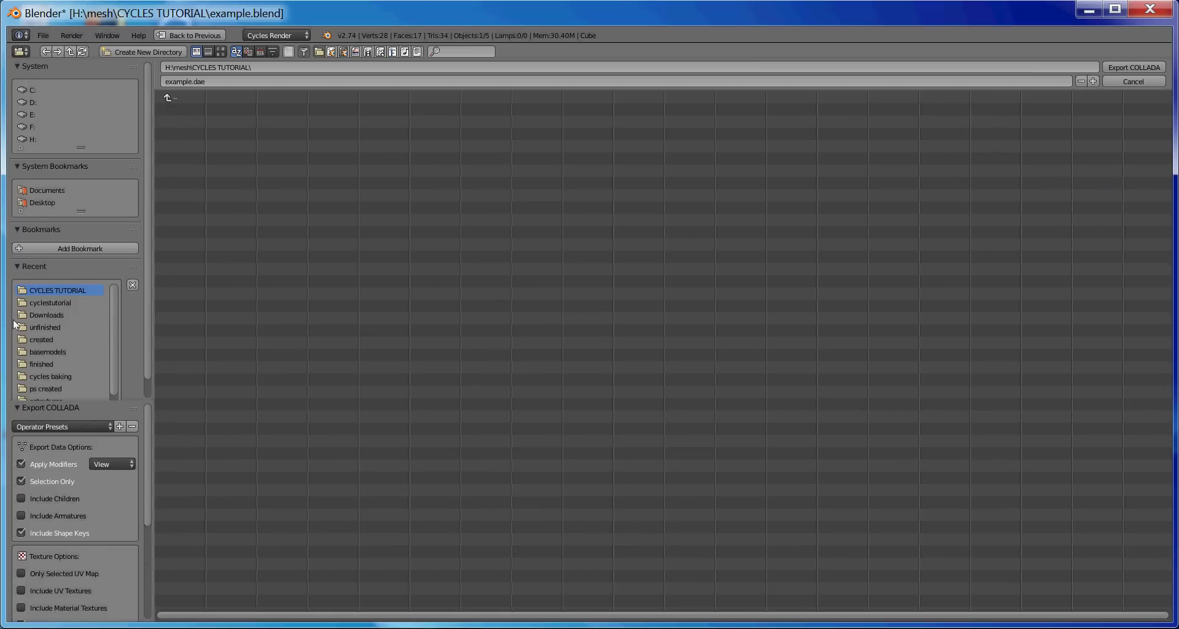
scroll(45, 514, "down", 3)
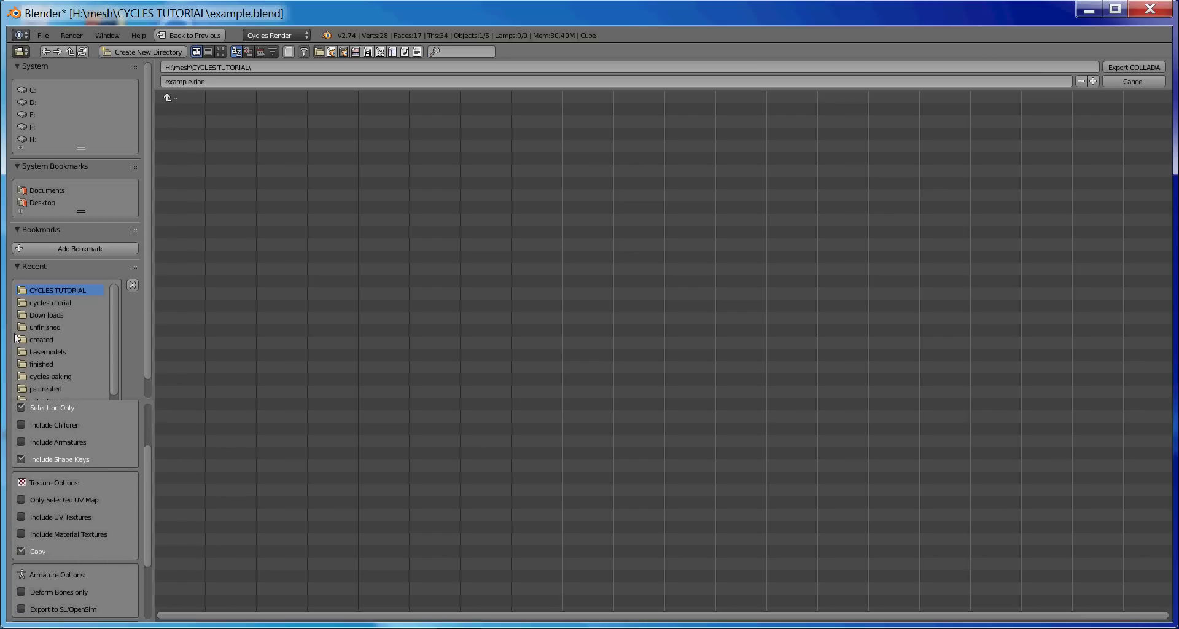
left_click(21, 500)
scroll(43, 515, "down", 4)
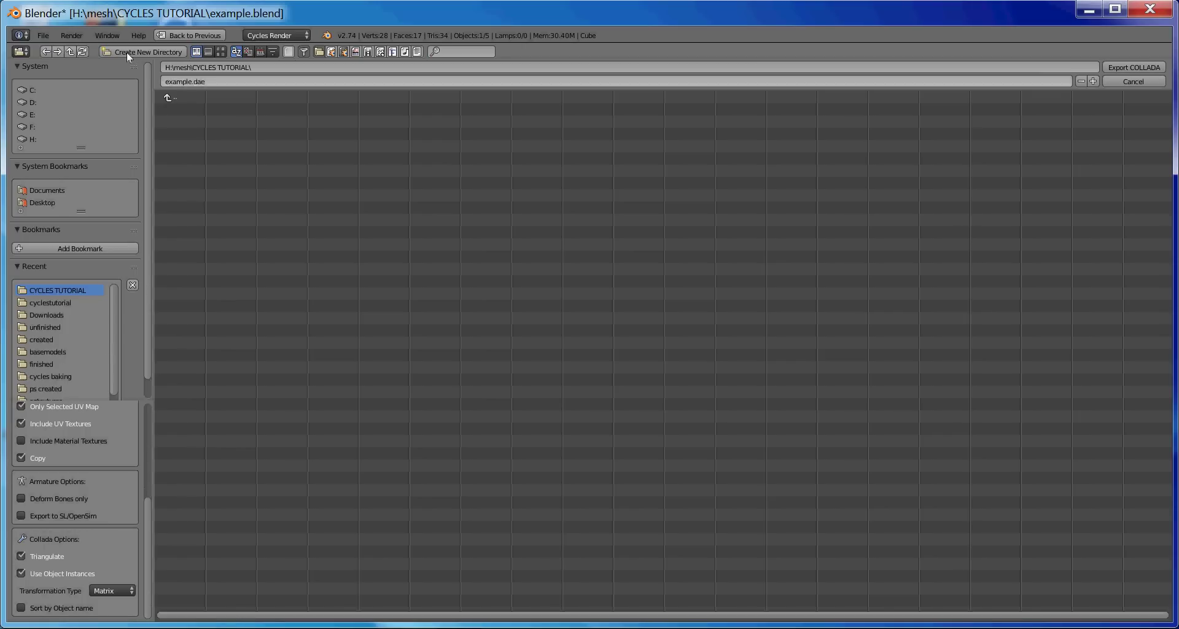
Export the cube as cube.dae into the CYCLES TUTORIAL folder and save over example.blend.
left_click(191, 81)
left_click(191, 81)
left_click_drag(191, 81, 156, 85)
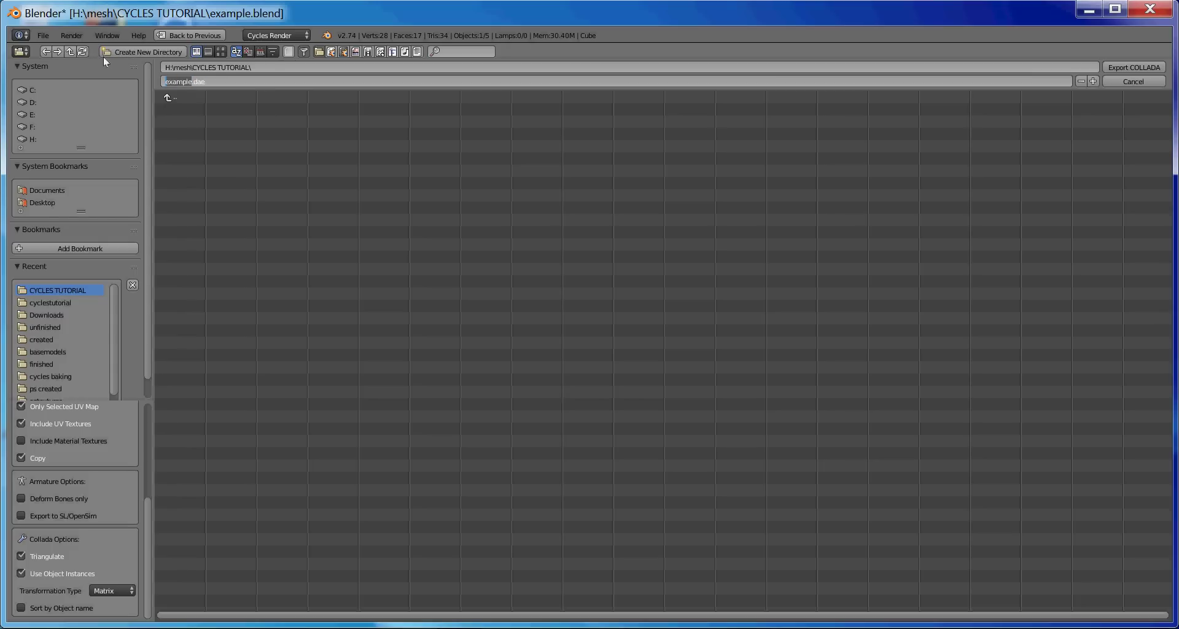
type("cube")
key("Return")
key("Return")
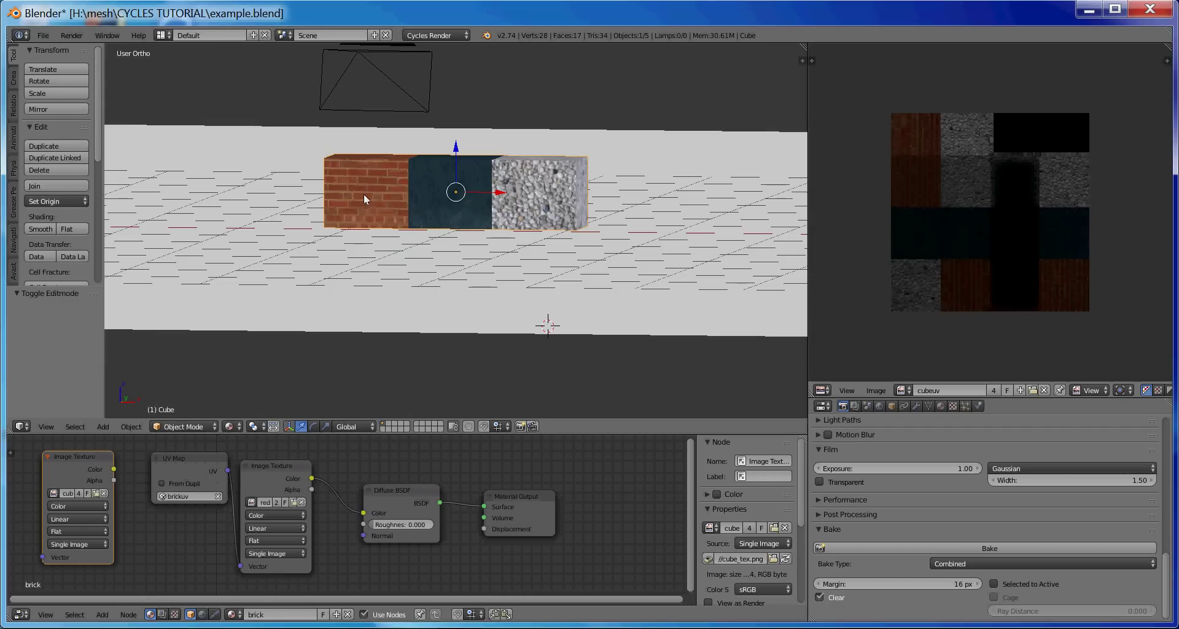
key("ctrl+s")
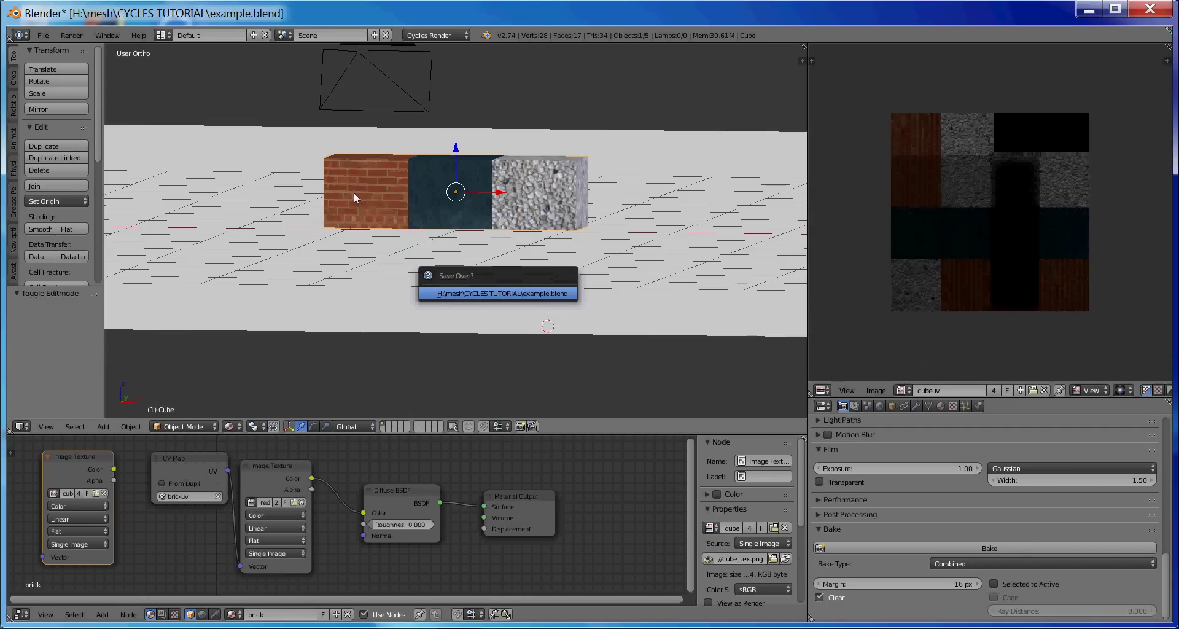
key("Return")
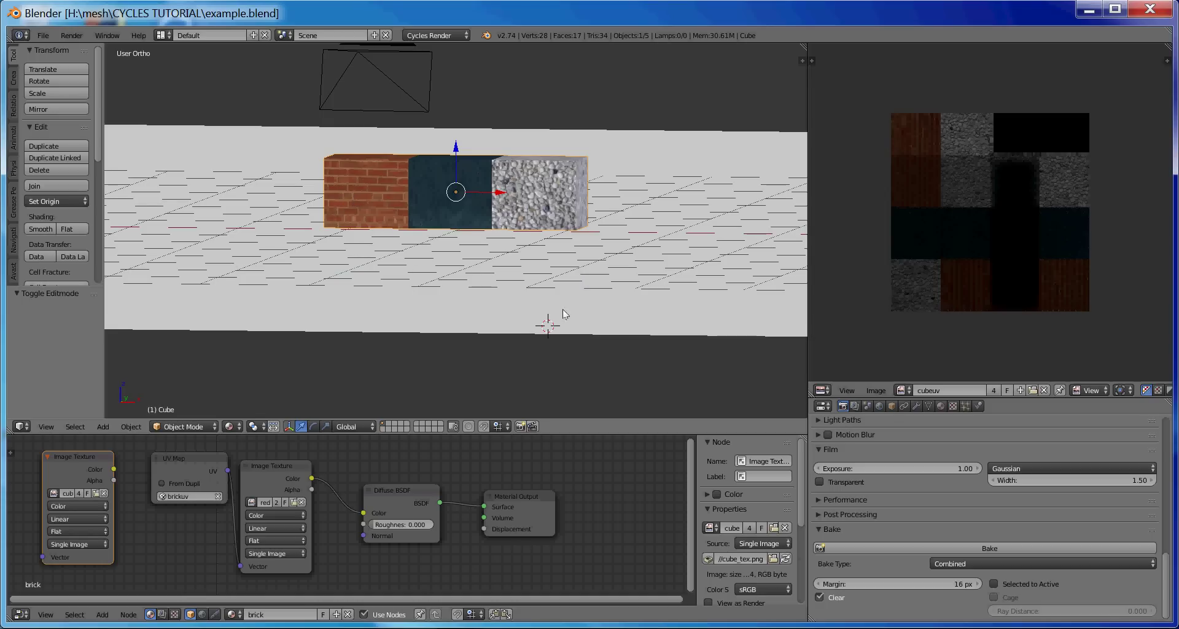
Switch to the Firestorm viewer and examine the brick, leather and gravel textures on the in-world cube.
left_click(675, 430)
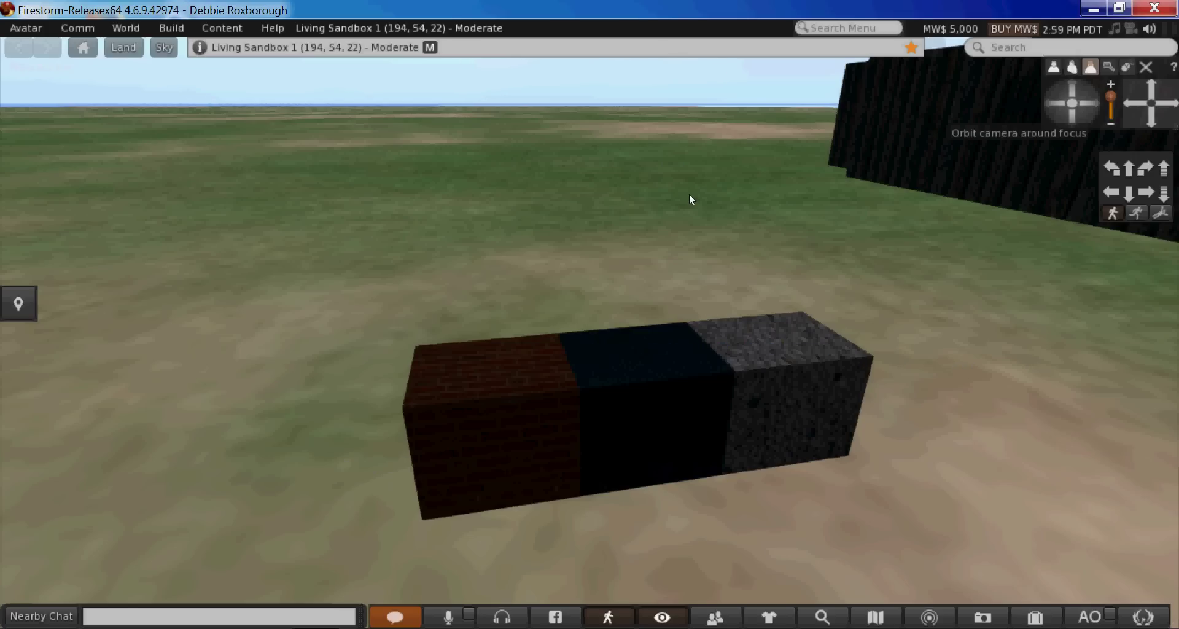
scroll(690, 194, "down", 1)
scroll(689, 194, "up", 1)
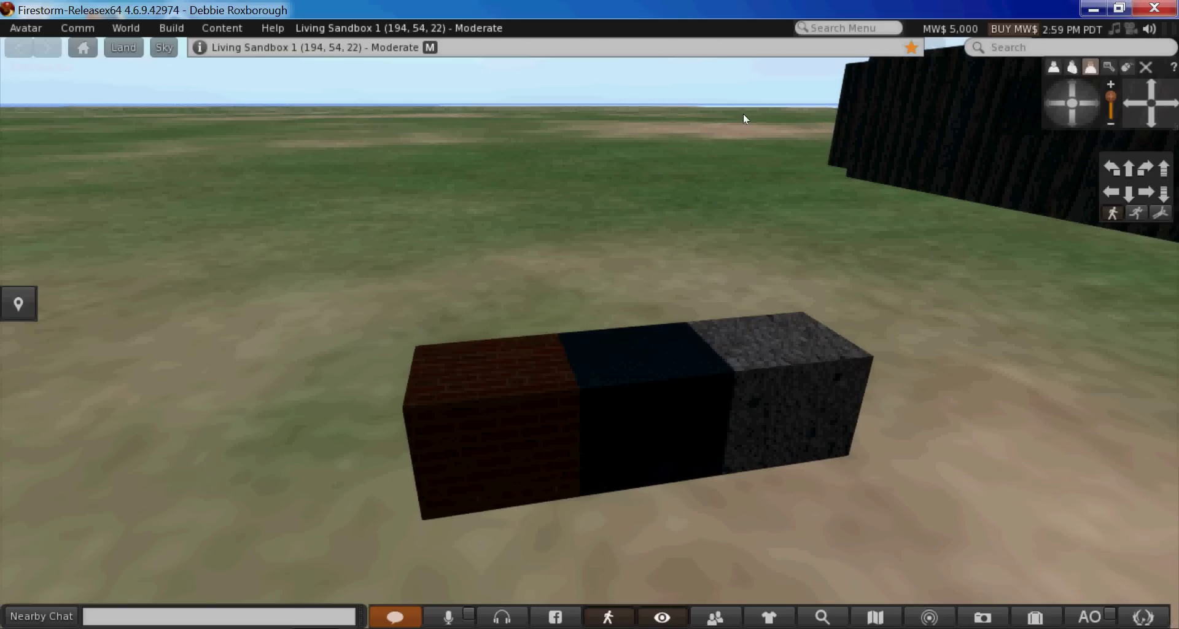
key("ctrl+alt+shift+Right")
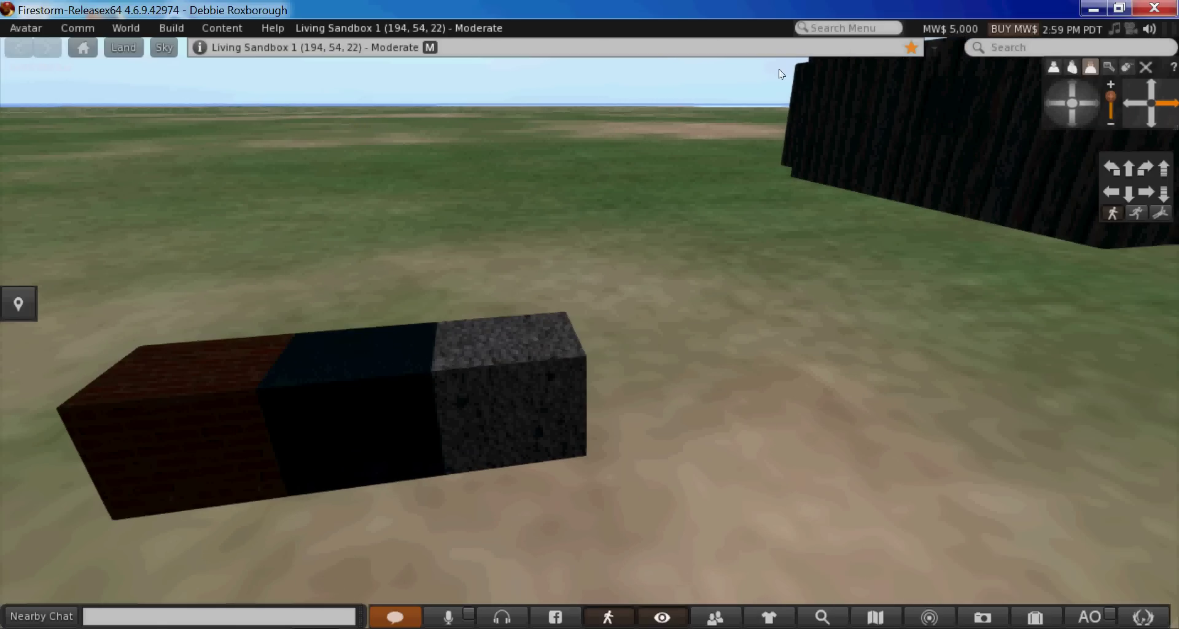
key("ctrl+alt+shift+Right")
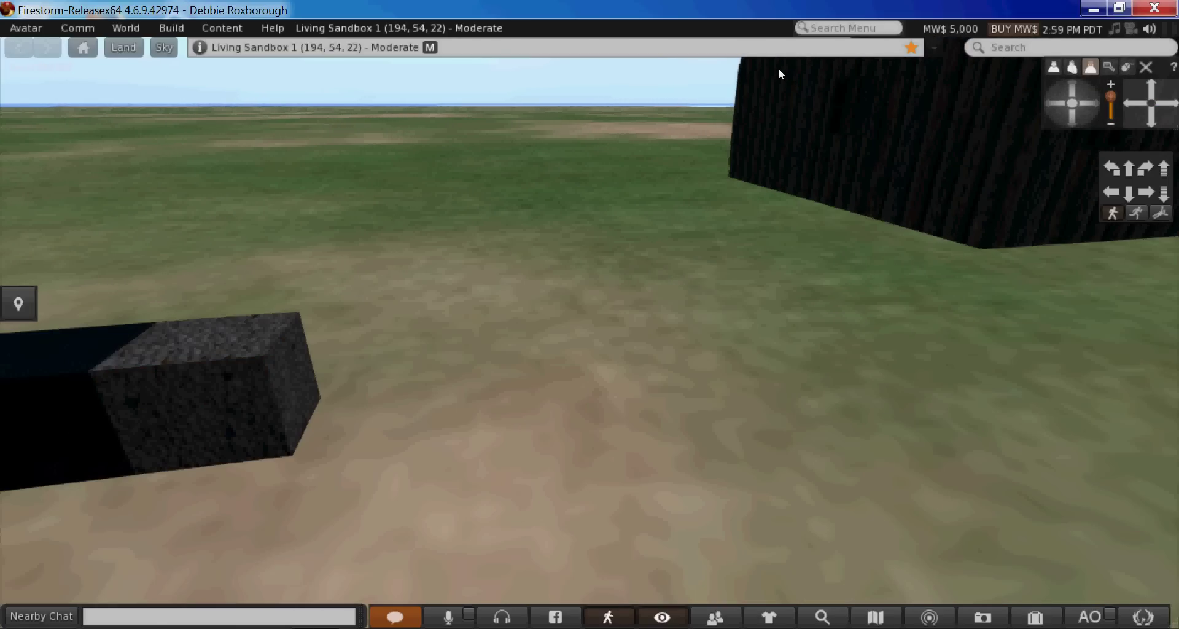
Examine the baked textures on the dark wooden building's walls and floor from several angles.
key("ctrl+alt+shift+Right")
key("ctrl+alt+shift+Up")
key("ctrl+alt+shift+Up")
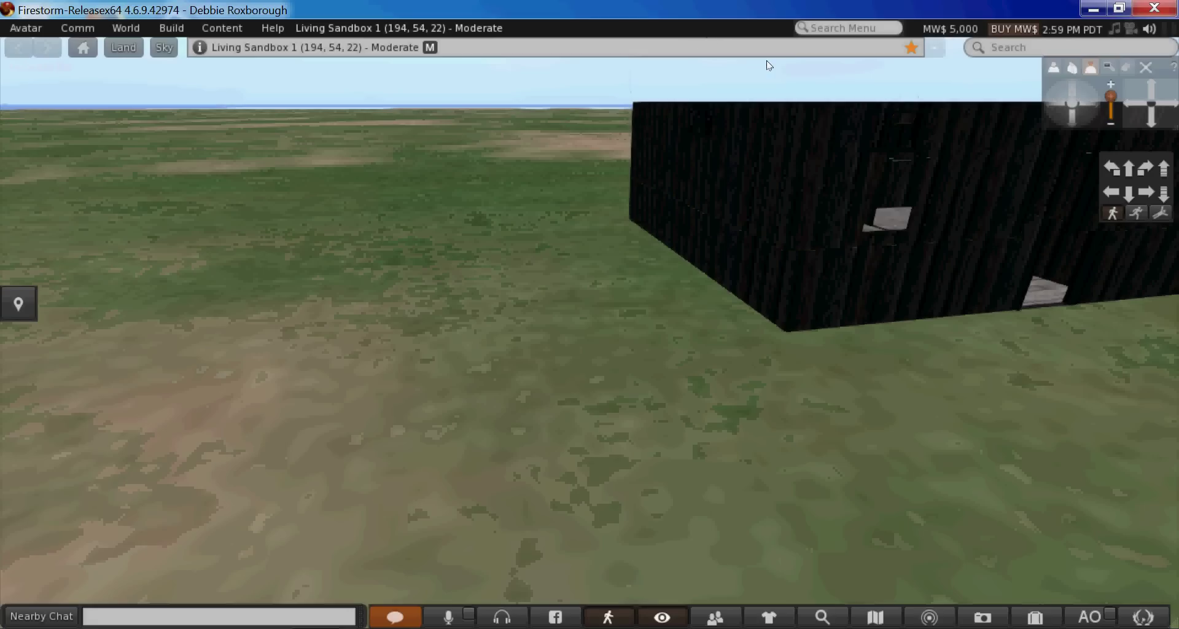
key("ctrl+alt+shift+Right")
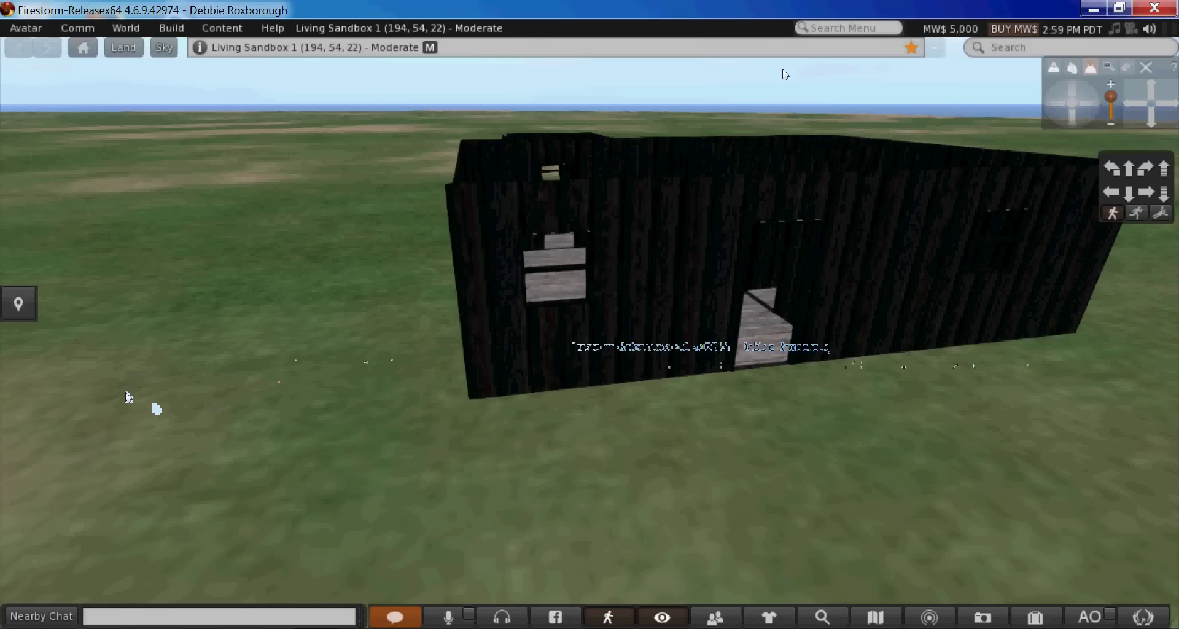
key("ctrl+alt+Up")
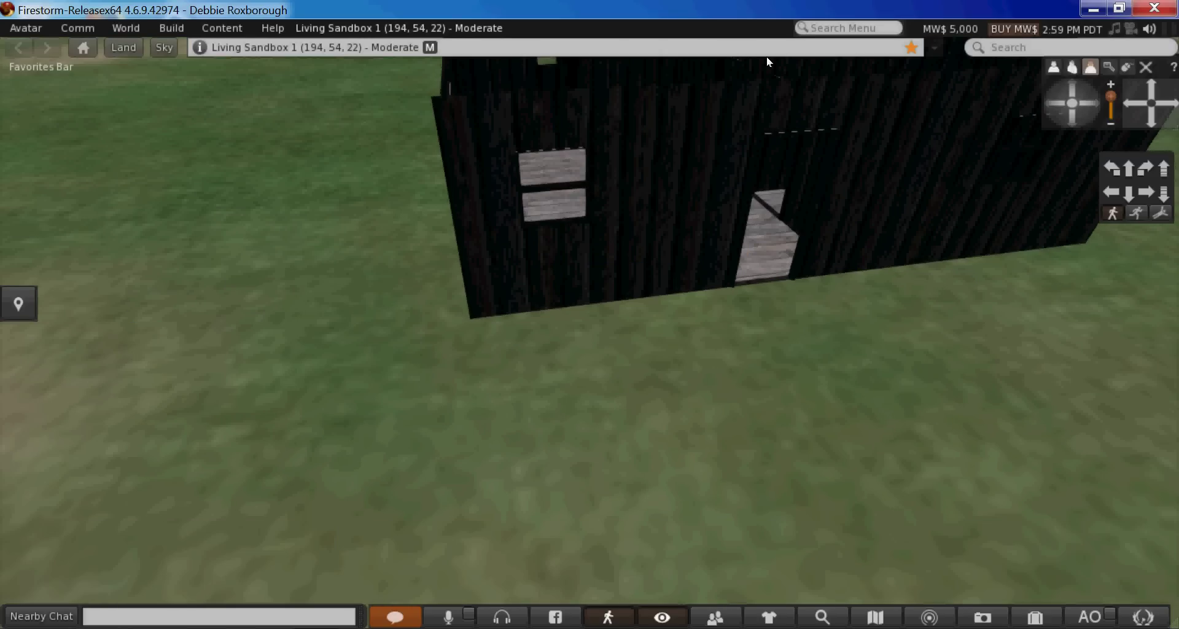
key("ctrl+alt+shift+Up")
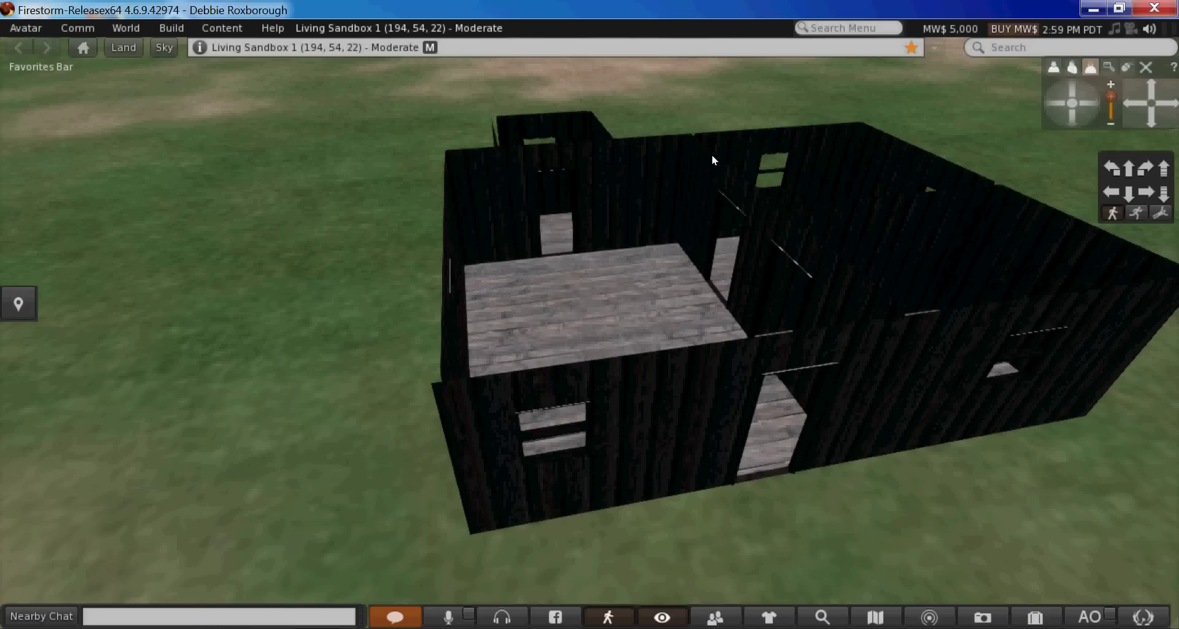
scroll(692, 272, "down", 2)
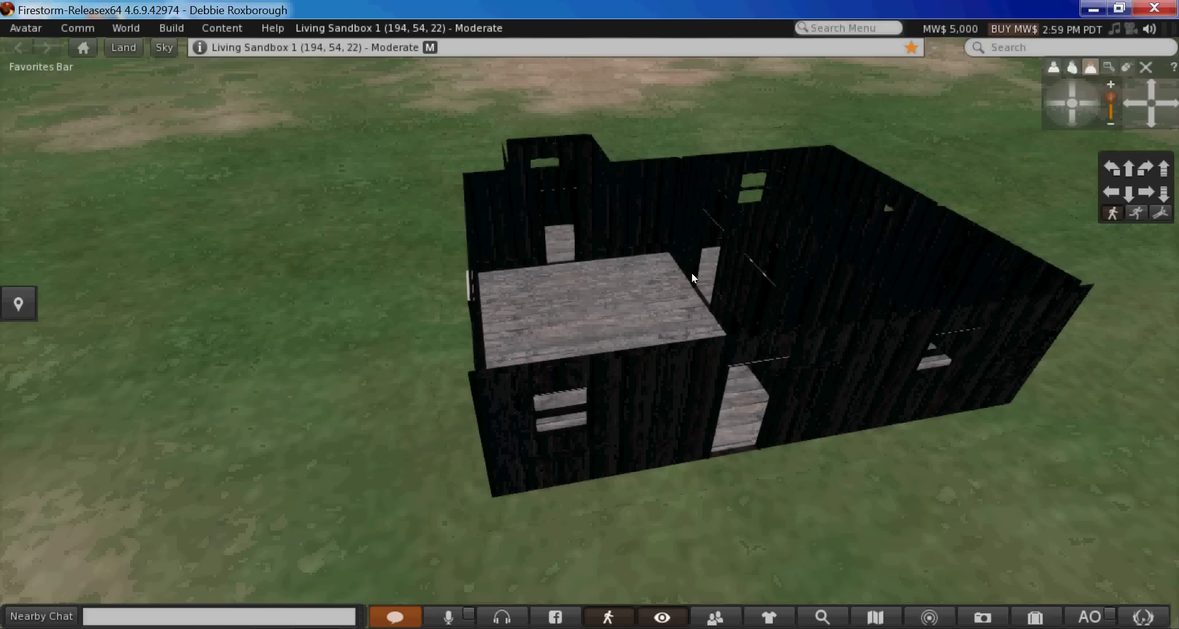
scroll(692, 276, "down", 2)
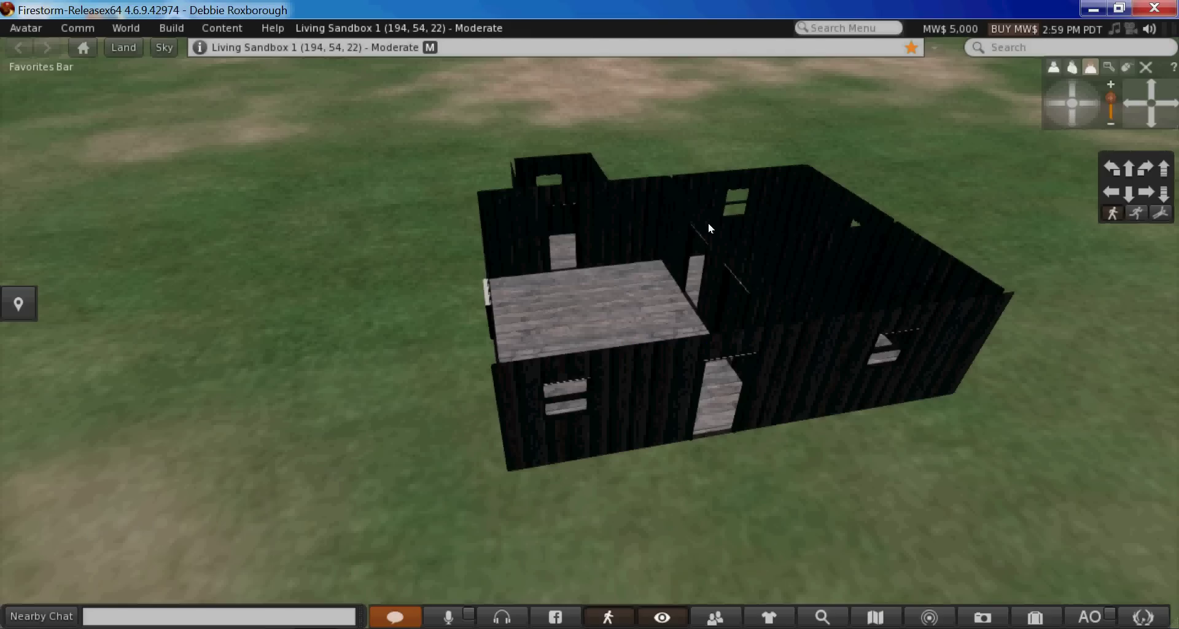
key("alt+Left")
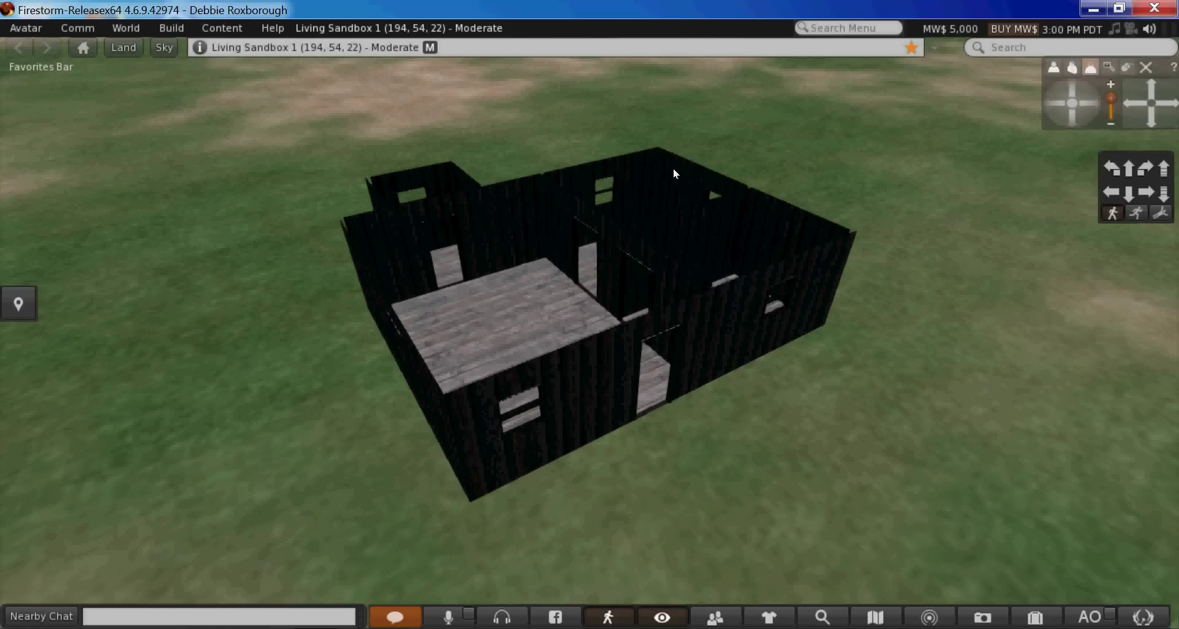
scroll(661, 219, "up", 2)
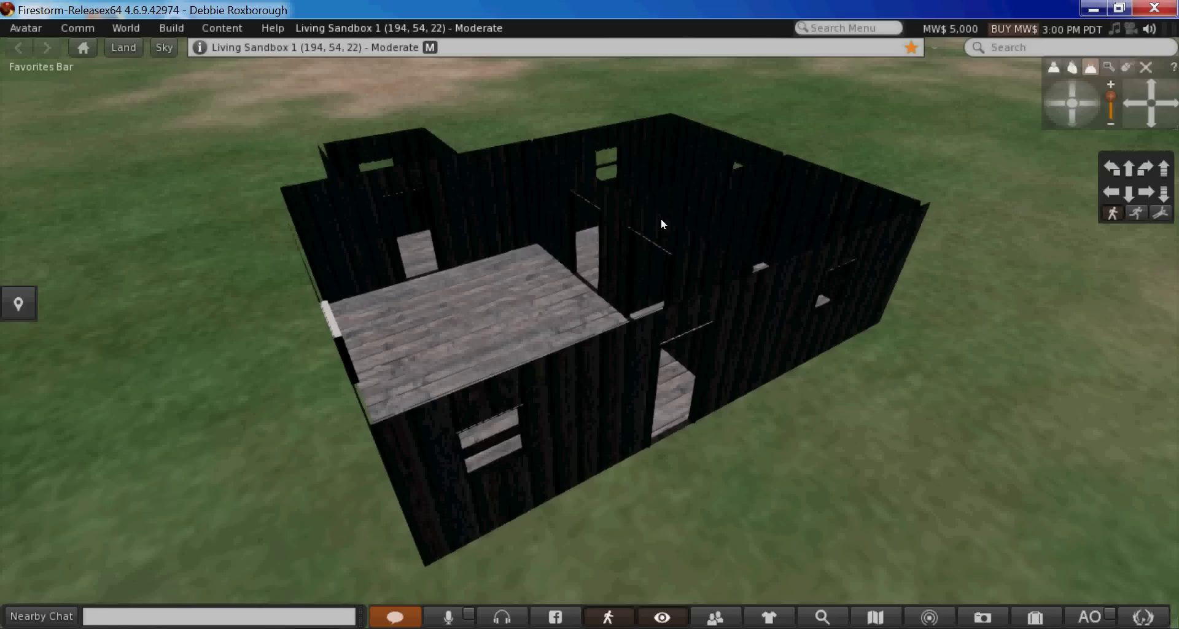
scroll(661, 219, "down", 1)
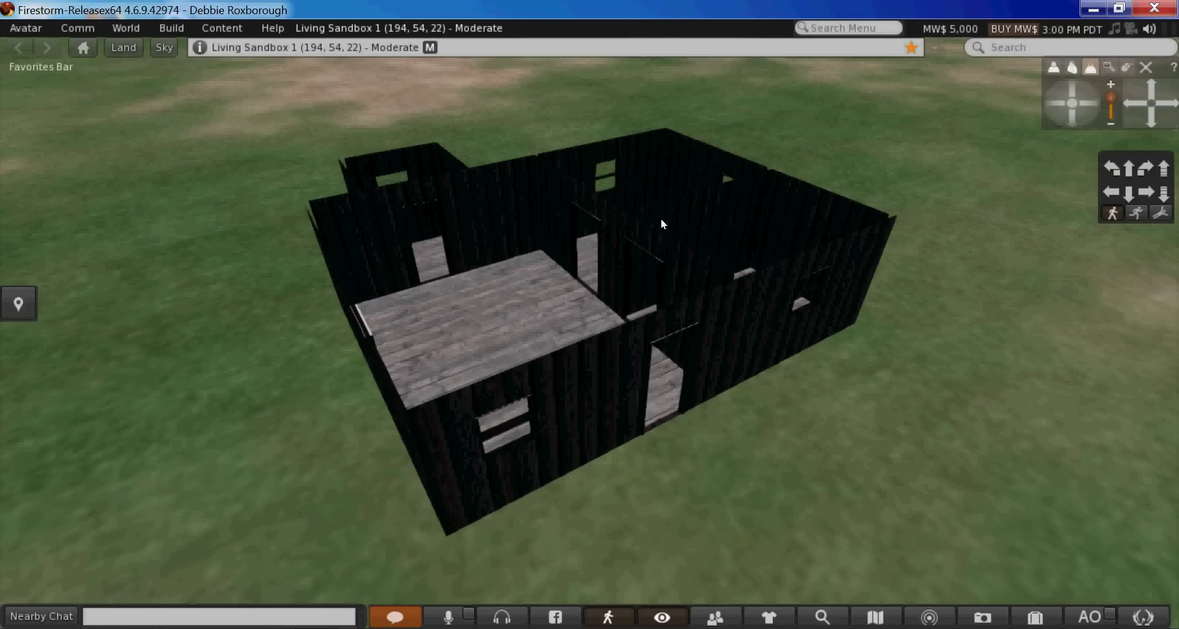